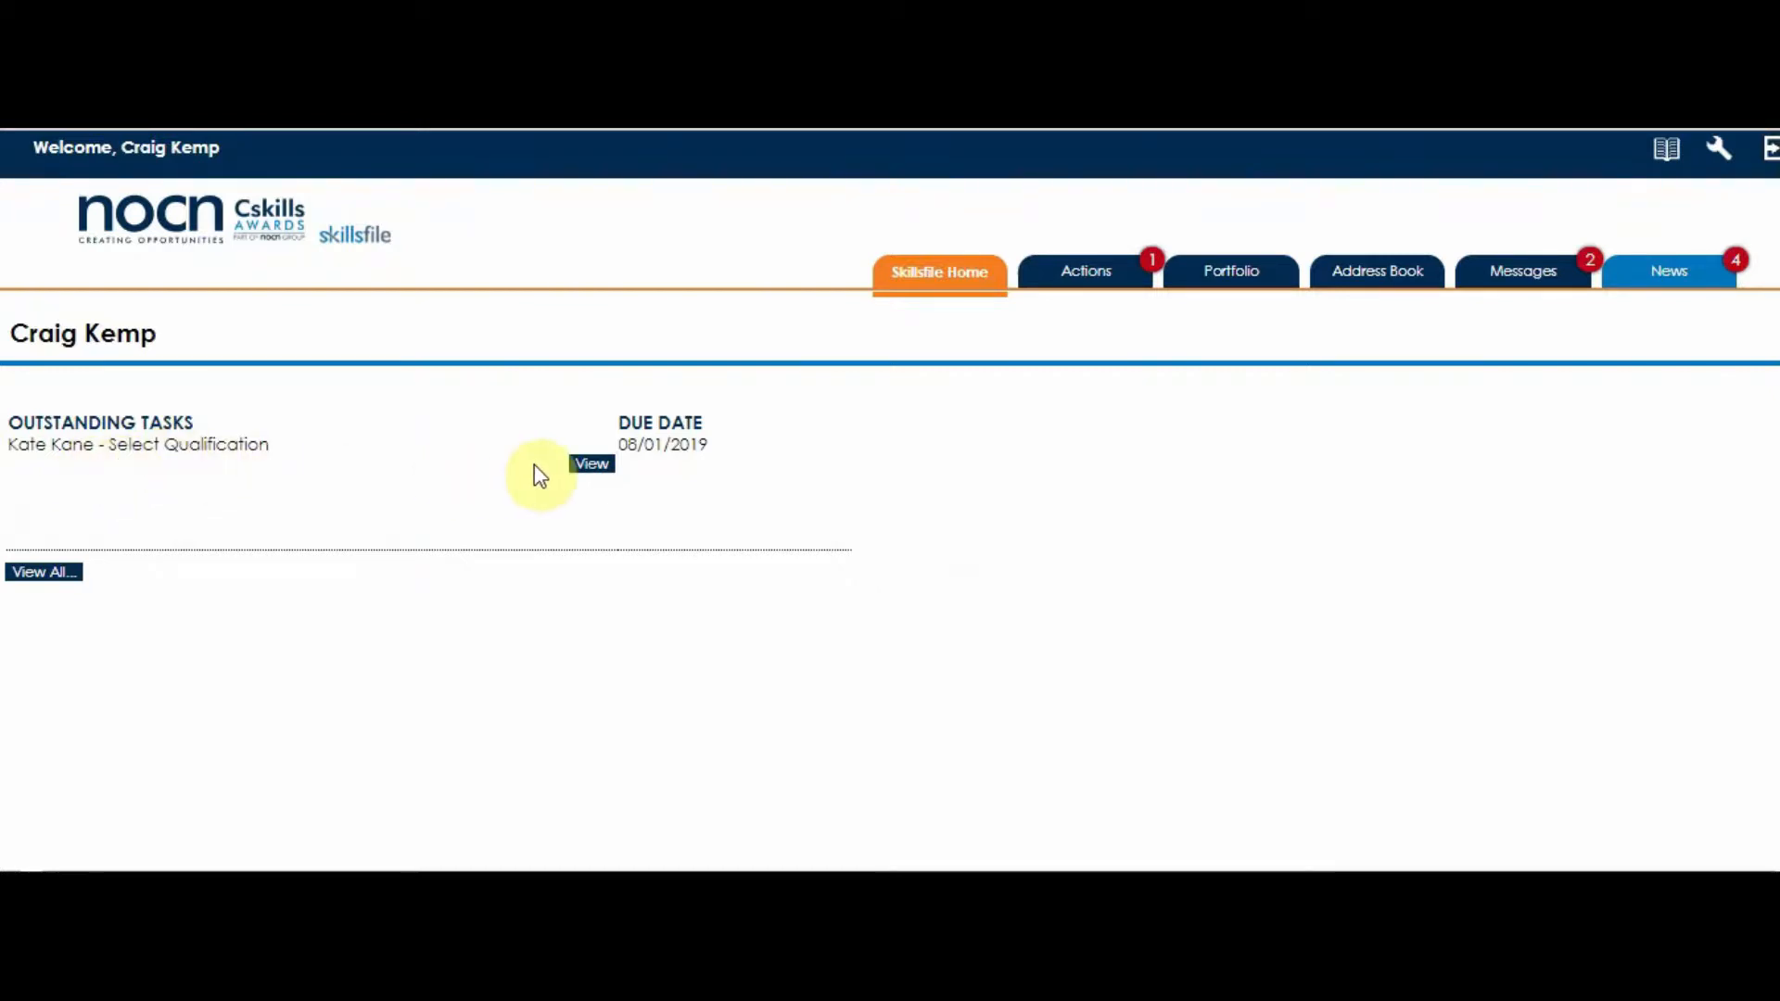
- Open the Assessment Induction from the outstanding Select Qualification task and choose the Wood Occupations occupational group
{"action": "left_click", "coordinate": [587, 468]}
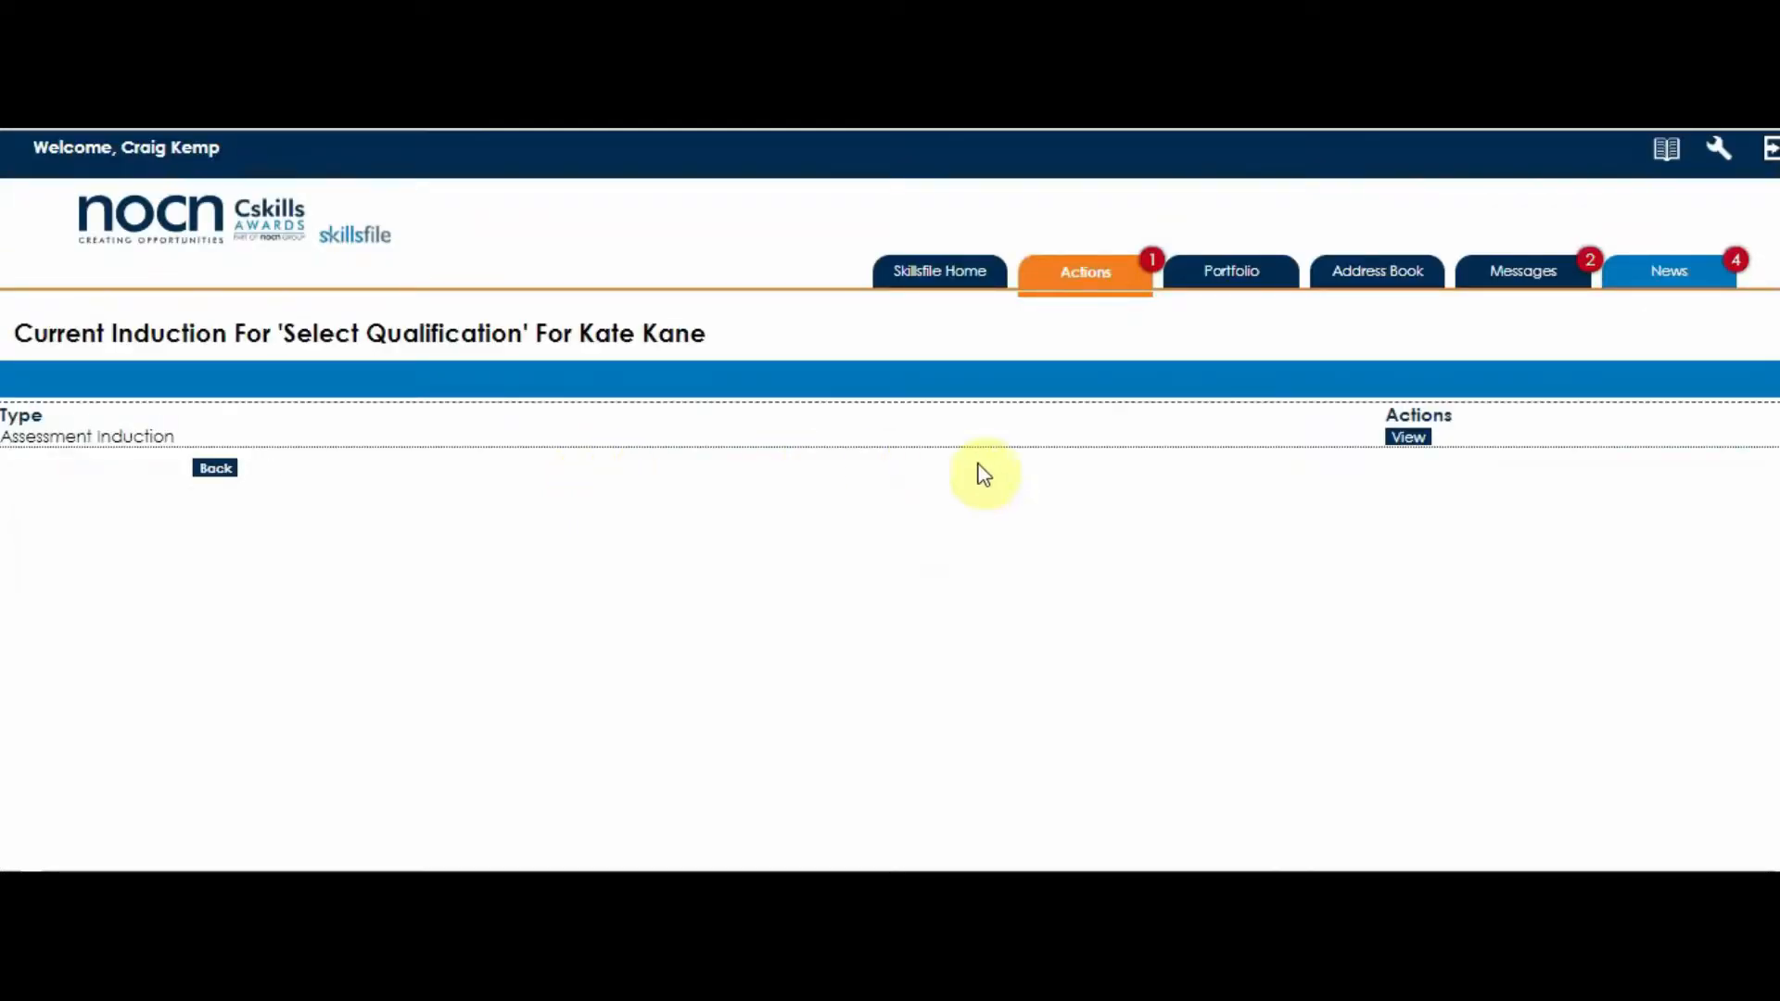
{"action": "left_click", "coordinate": [1408, 443]}
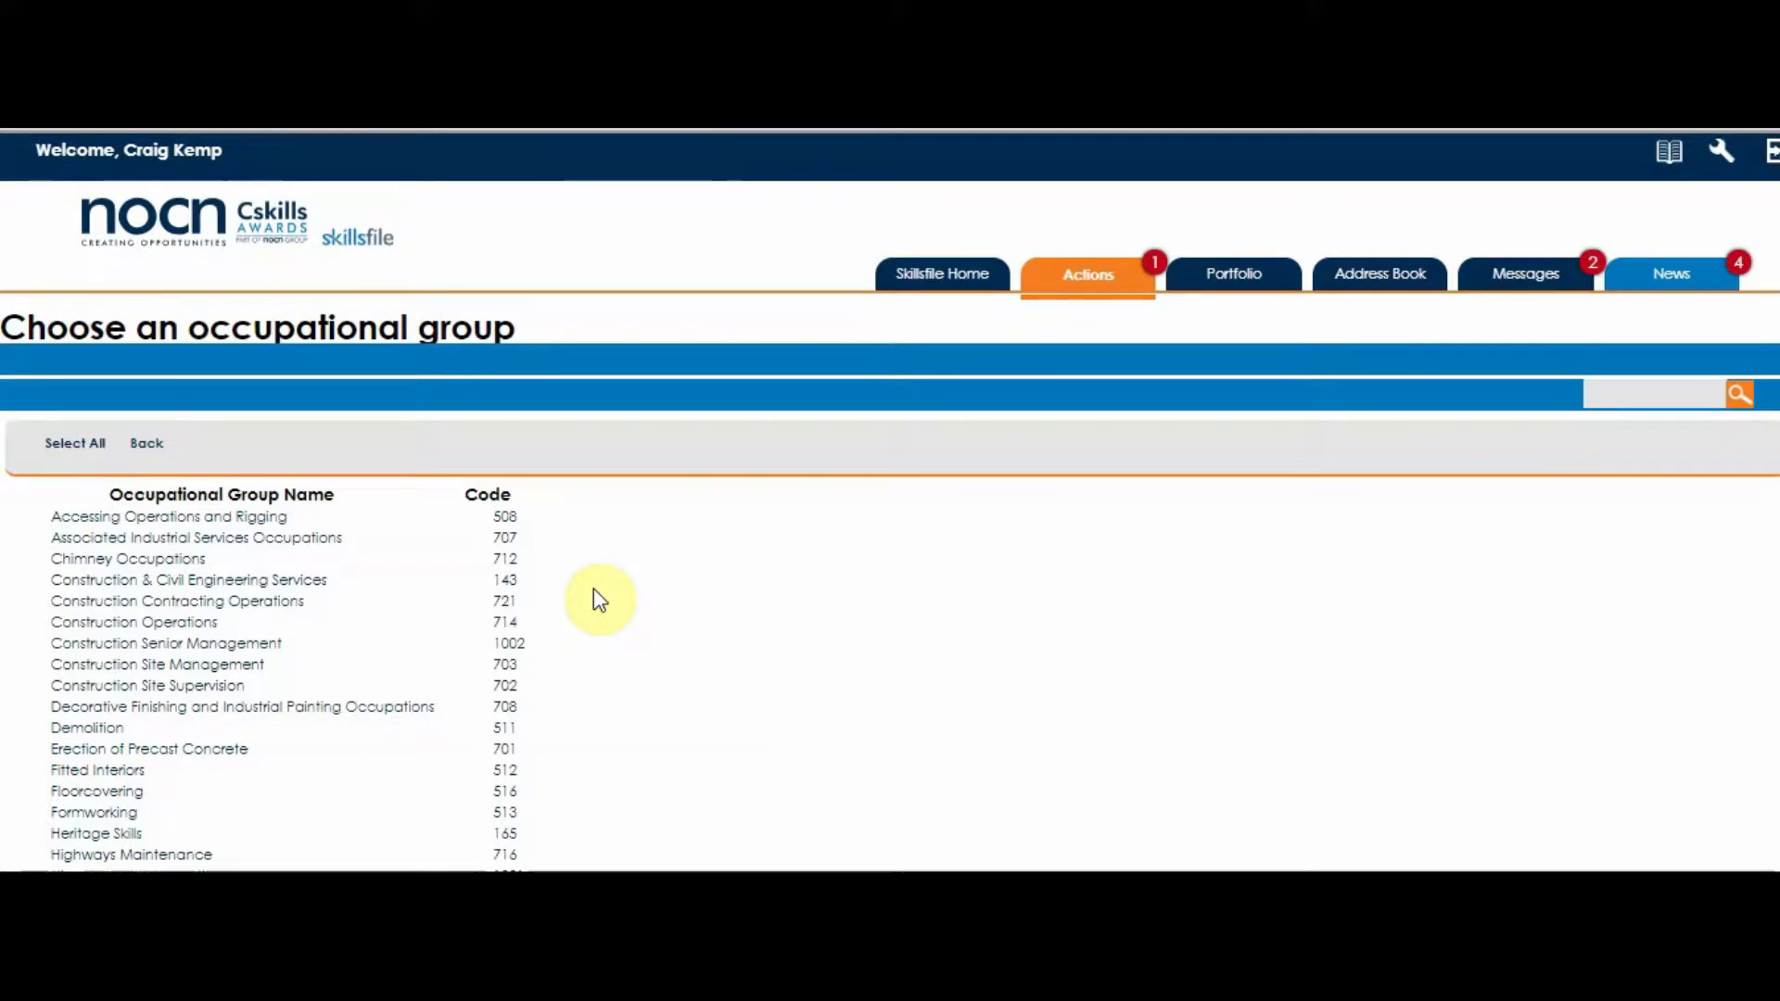
{"action": "scroll", "coordinate": [593, 590], "scroll_direction": "down", "scroll_amount": 1}
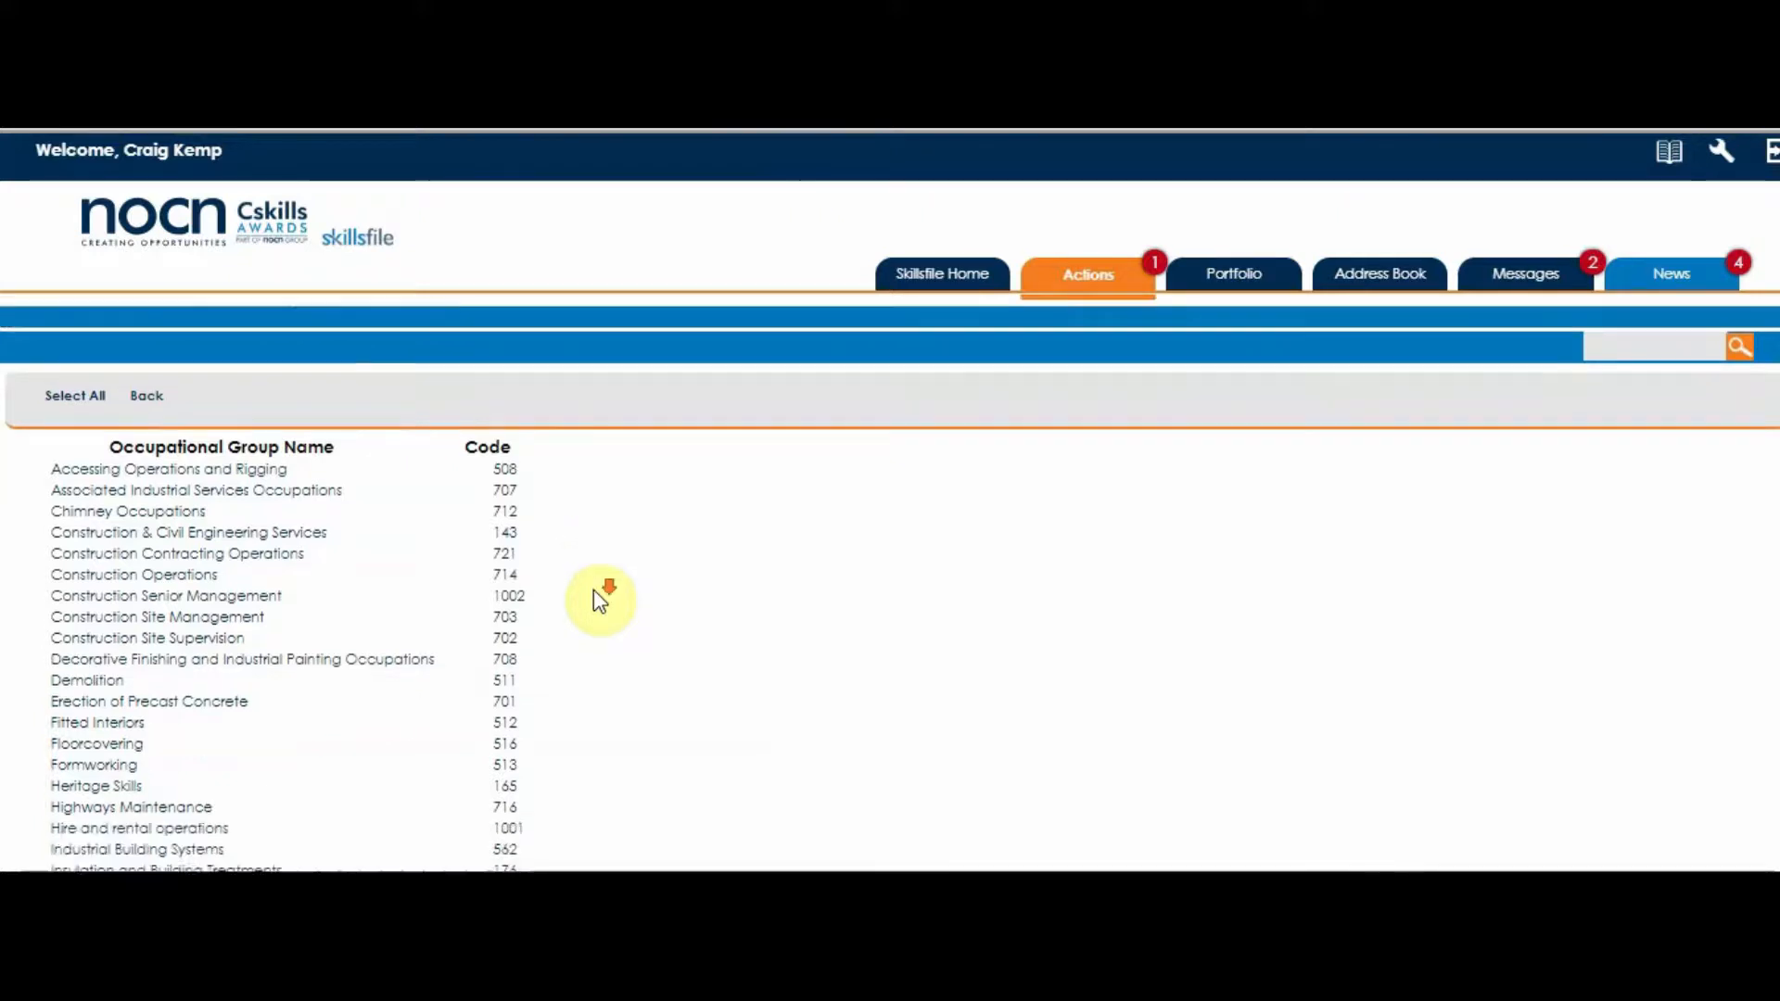
{"action": "scroll", "coordinate": [594, 590], "scroll_direction": "down", "scroll_amount": 5}
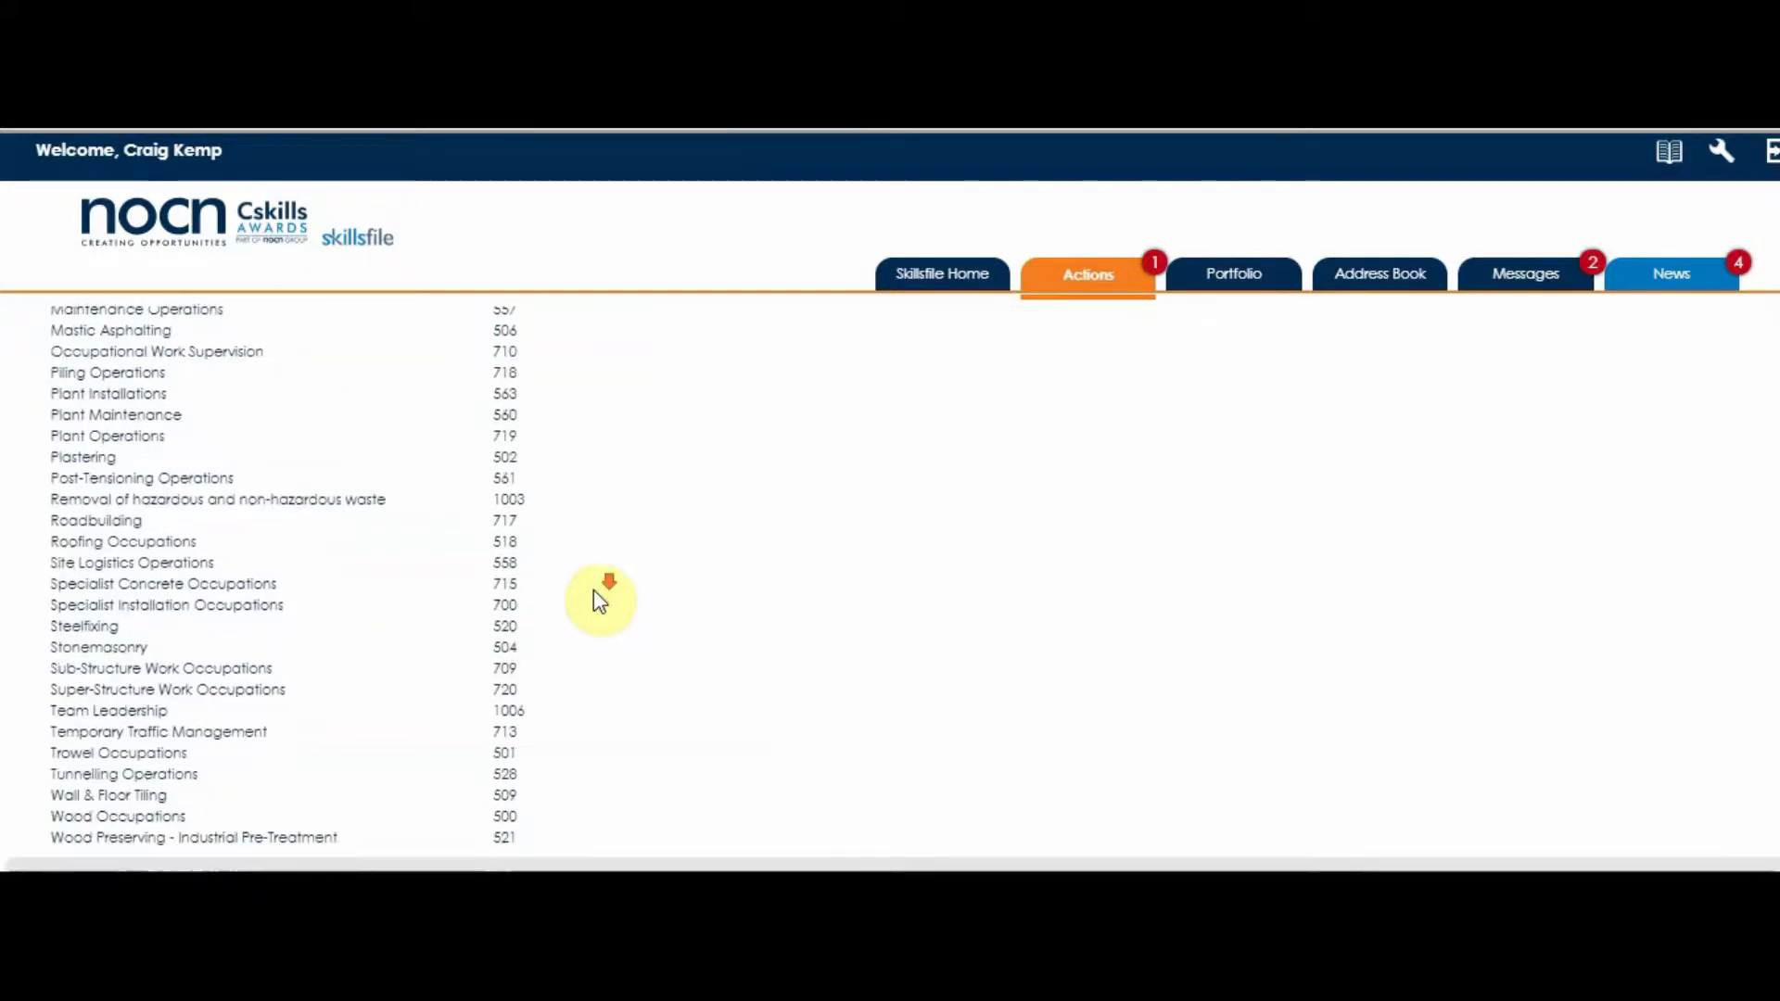
{"action": "left_click", "coordinate": [123, 817]}
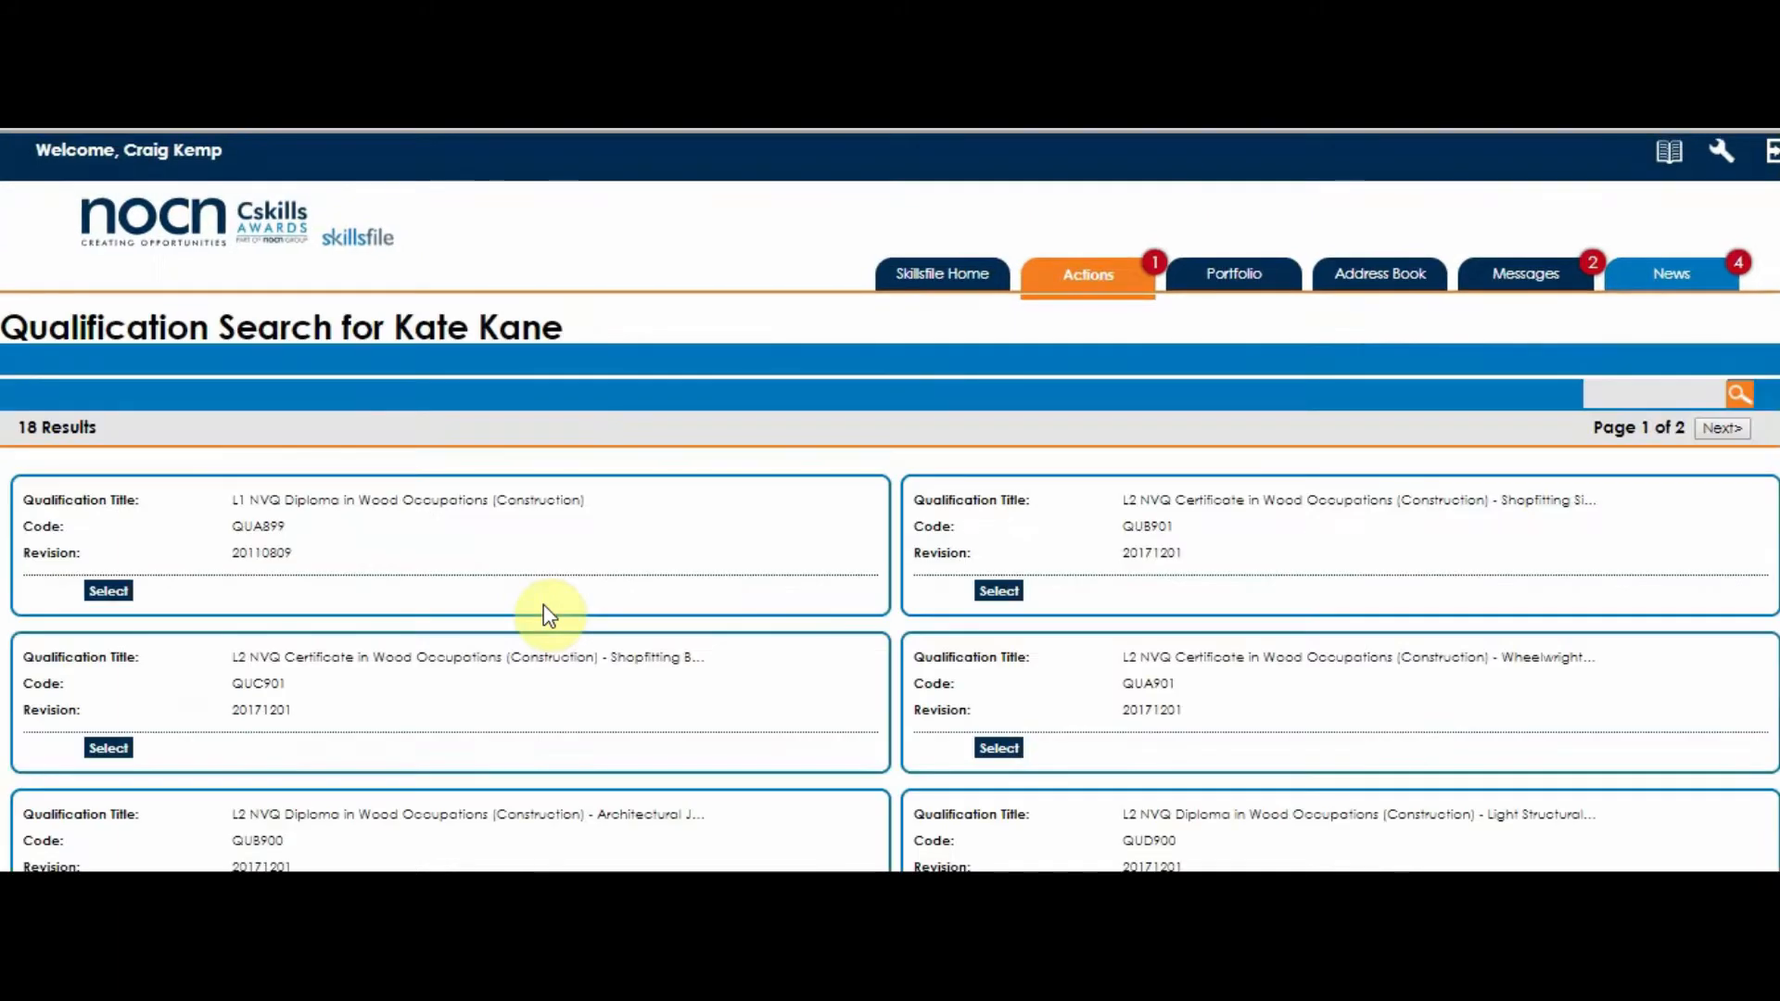
- Select the L2 NVQ Diploma in Wood Occupations (Construction) - Site Carpentry qualification, code QUA900, for the learner
{"action": "scroll", "coordinate": [524, 696], "scroll_direction": "down", "scroll_amount": 1}
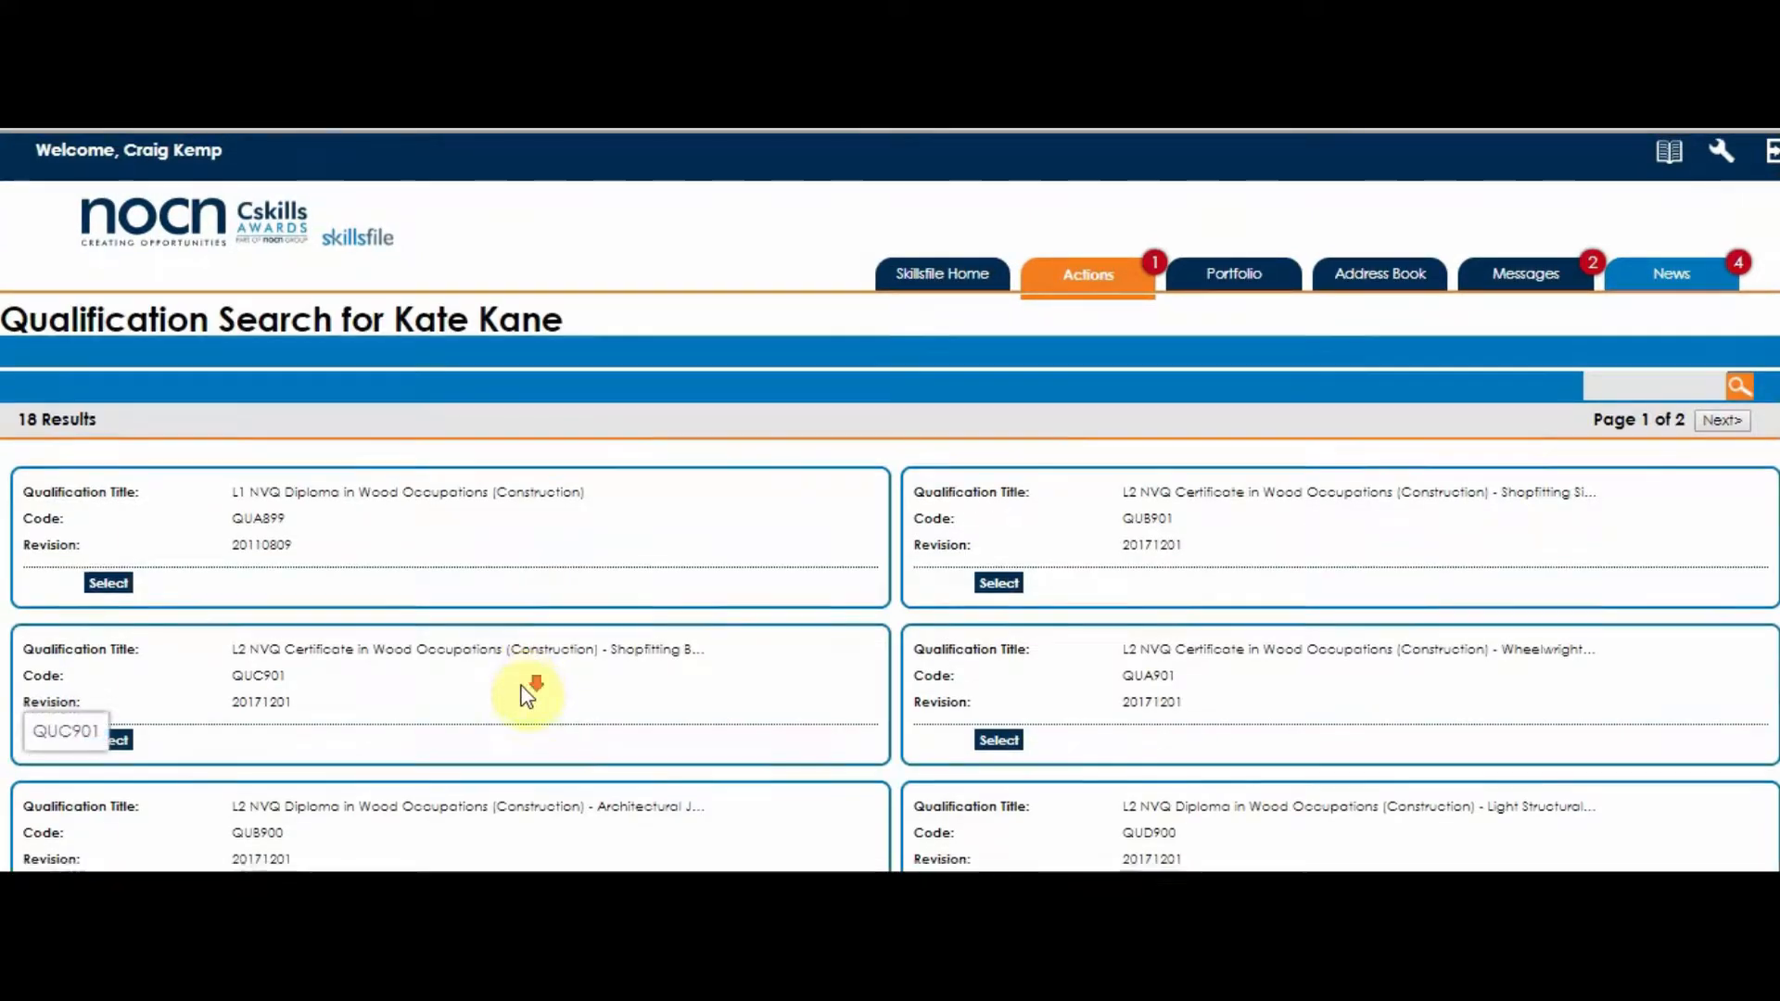
{"action": "scroll", "coordinate": [526, 695], "scroll_direction": "down", "scroll_amount": 3}
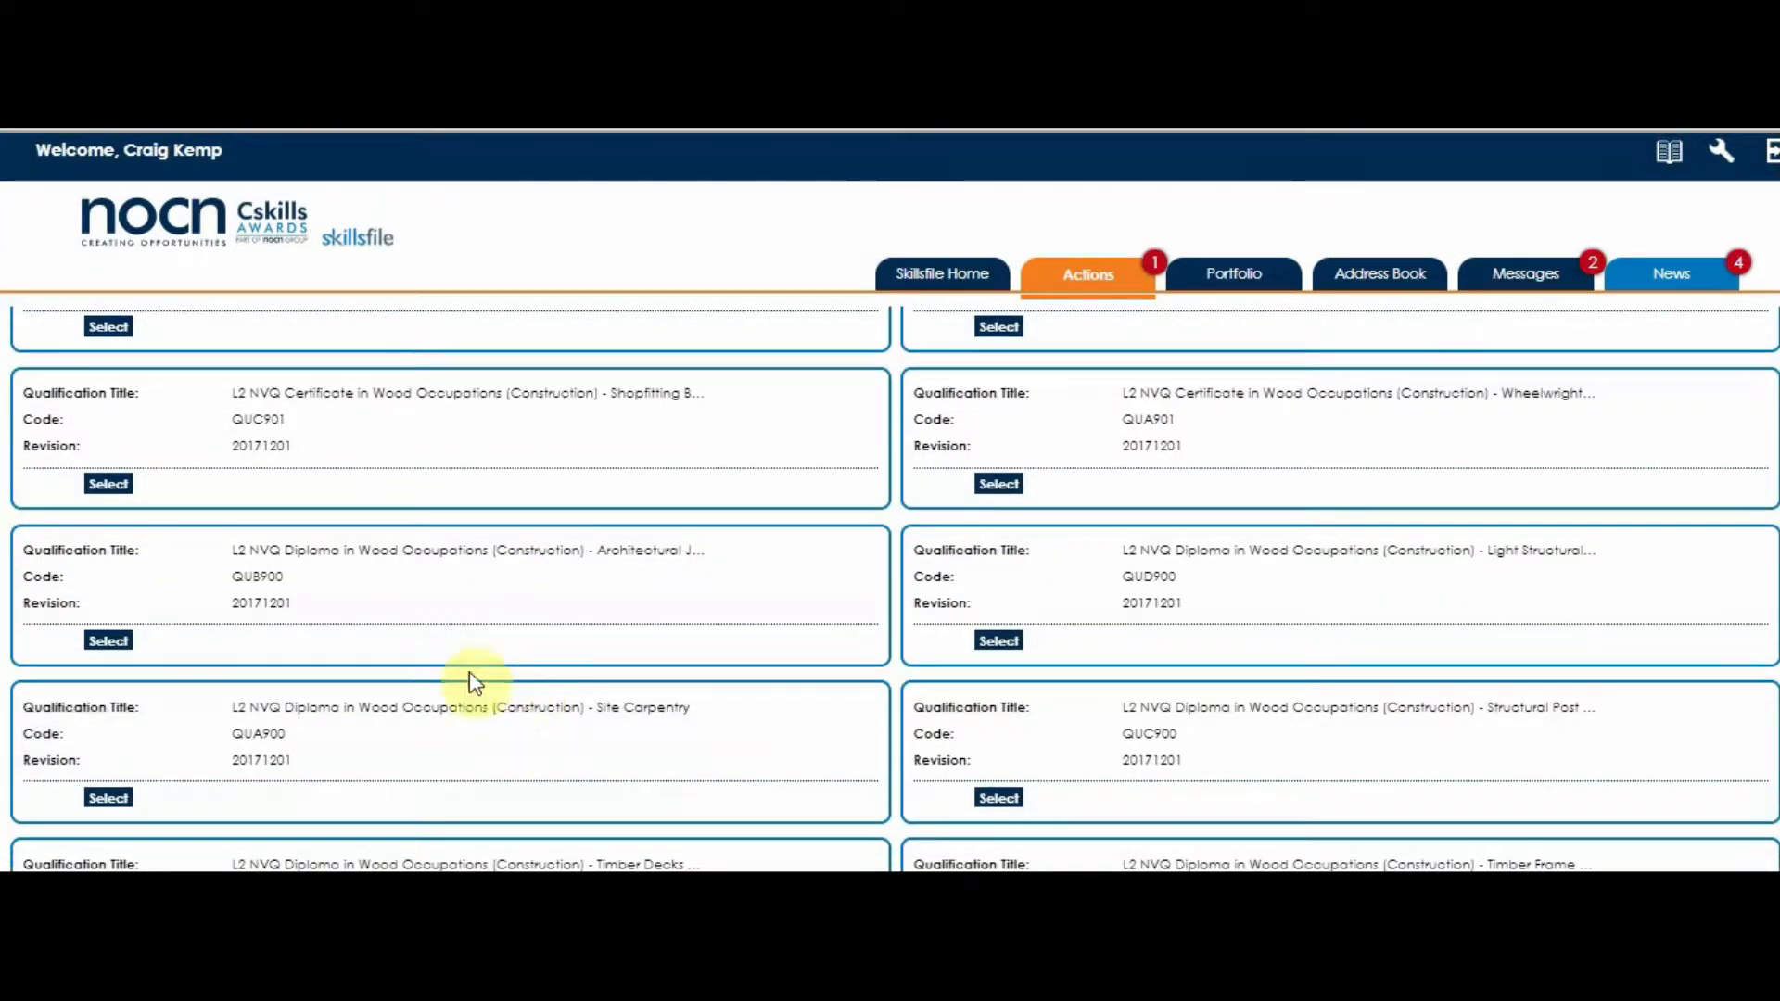
{"action": "scroll", "coordinate": [397, 738], "scroll_direction": "down", "scroll_amount": 2}
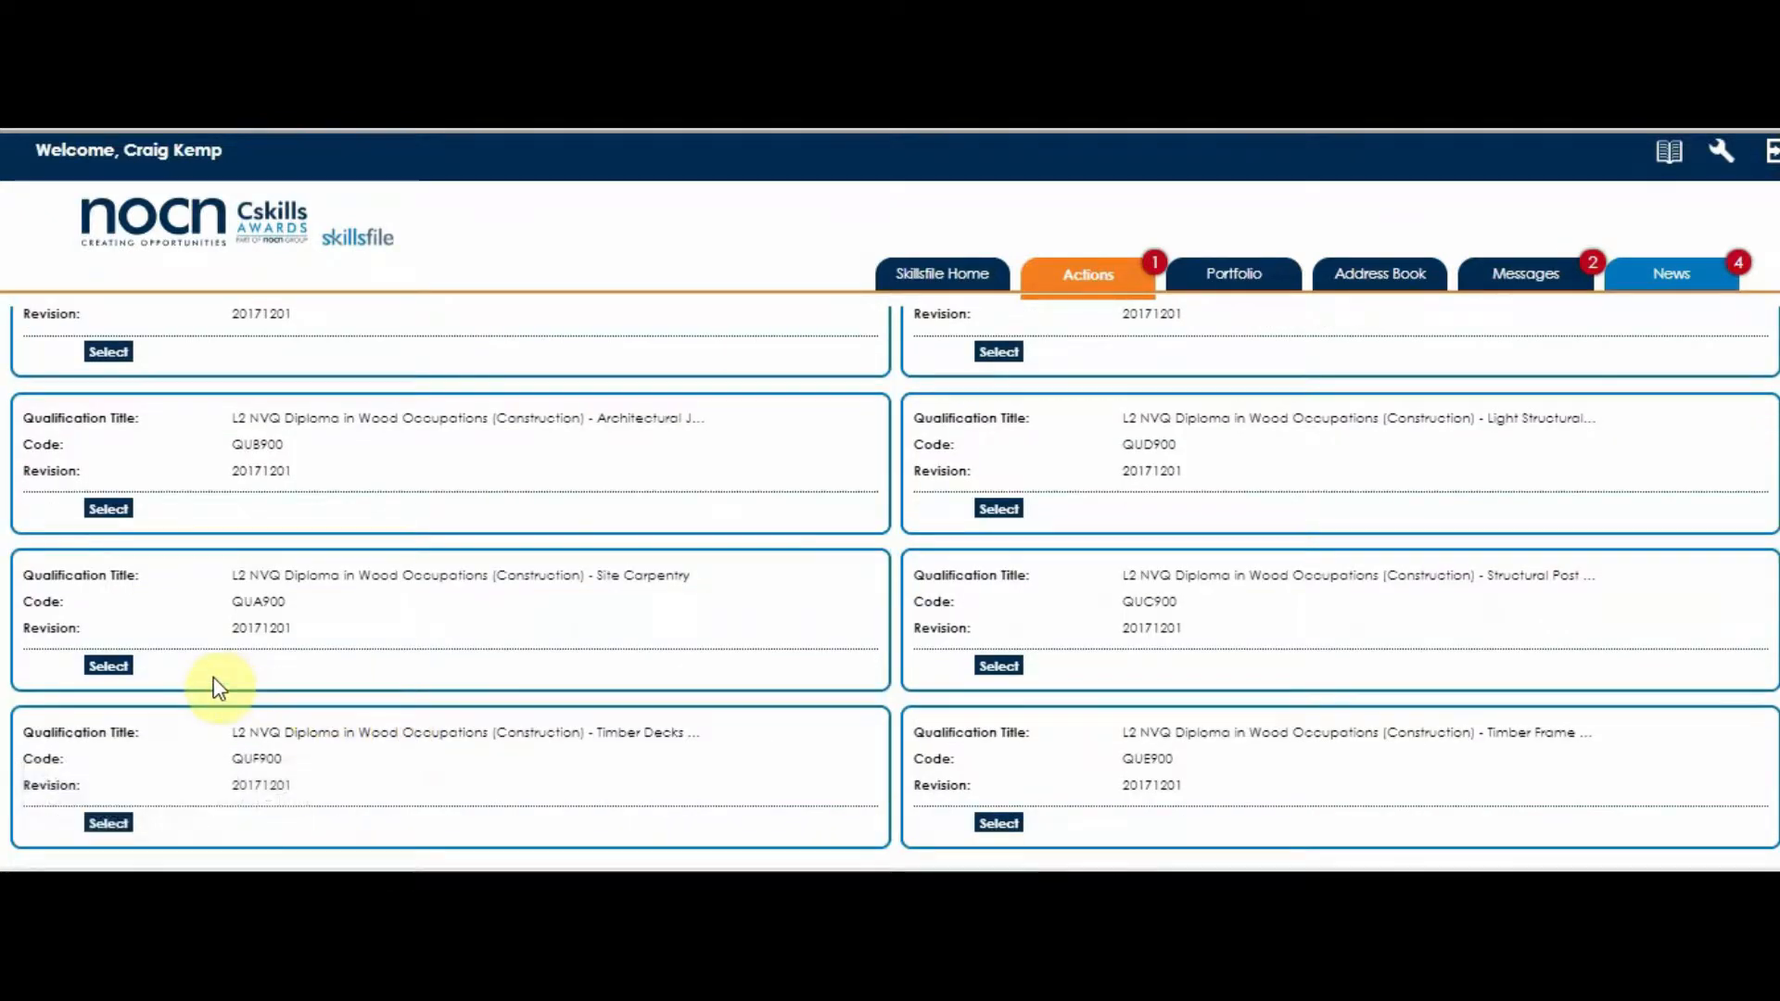
{"action": "left_click", "coordinate": [108, 667]}
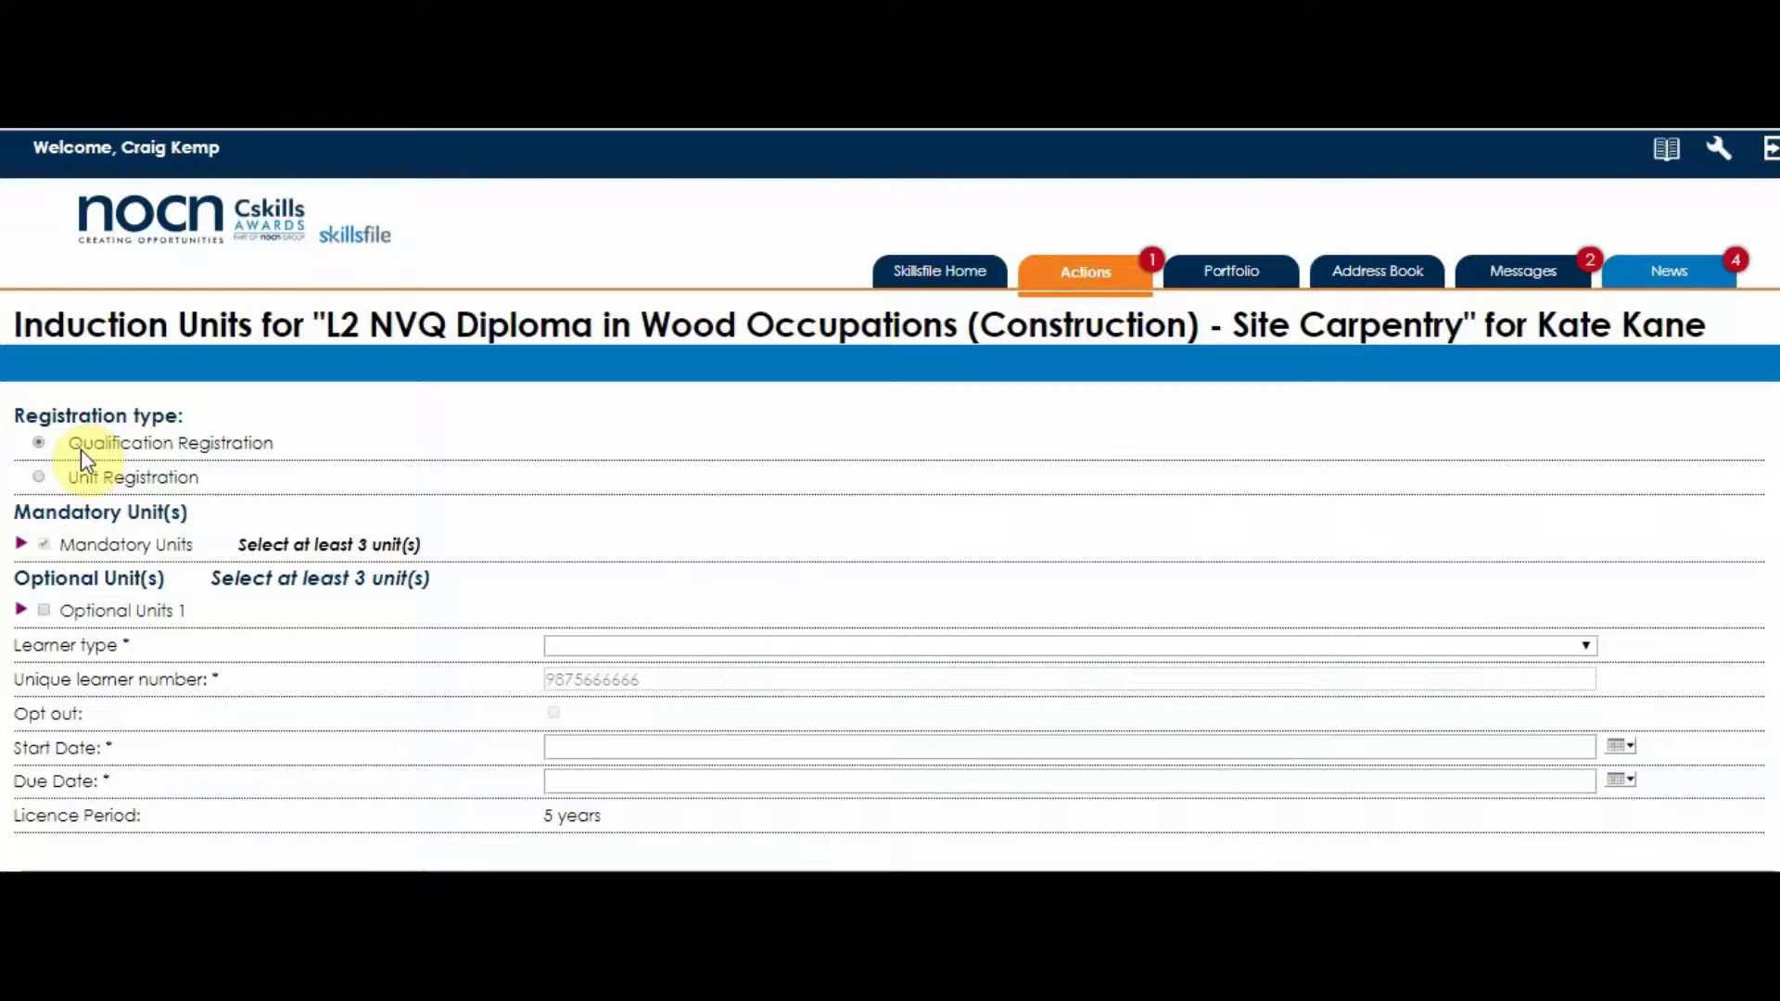
- Try Unit Registration to view its mandatory and optional units, and return to Qualification Registration
{"action": "left_click", "coordinate": [38, 478]}
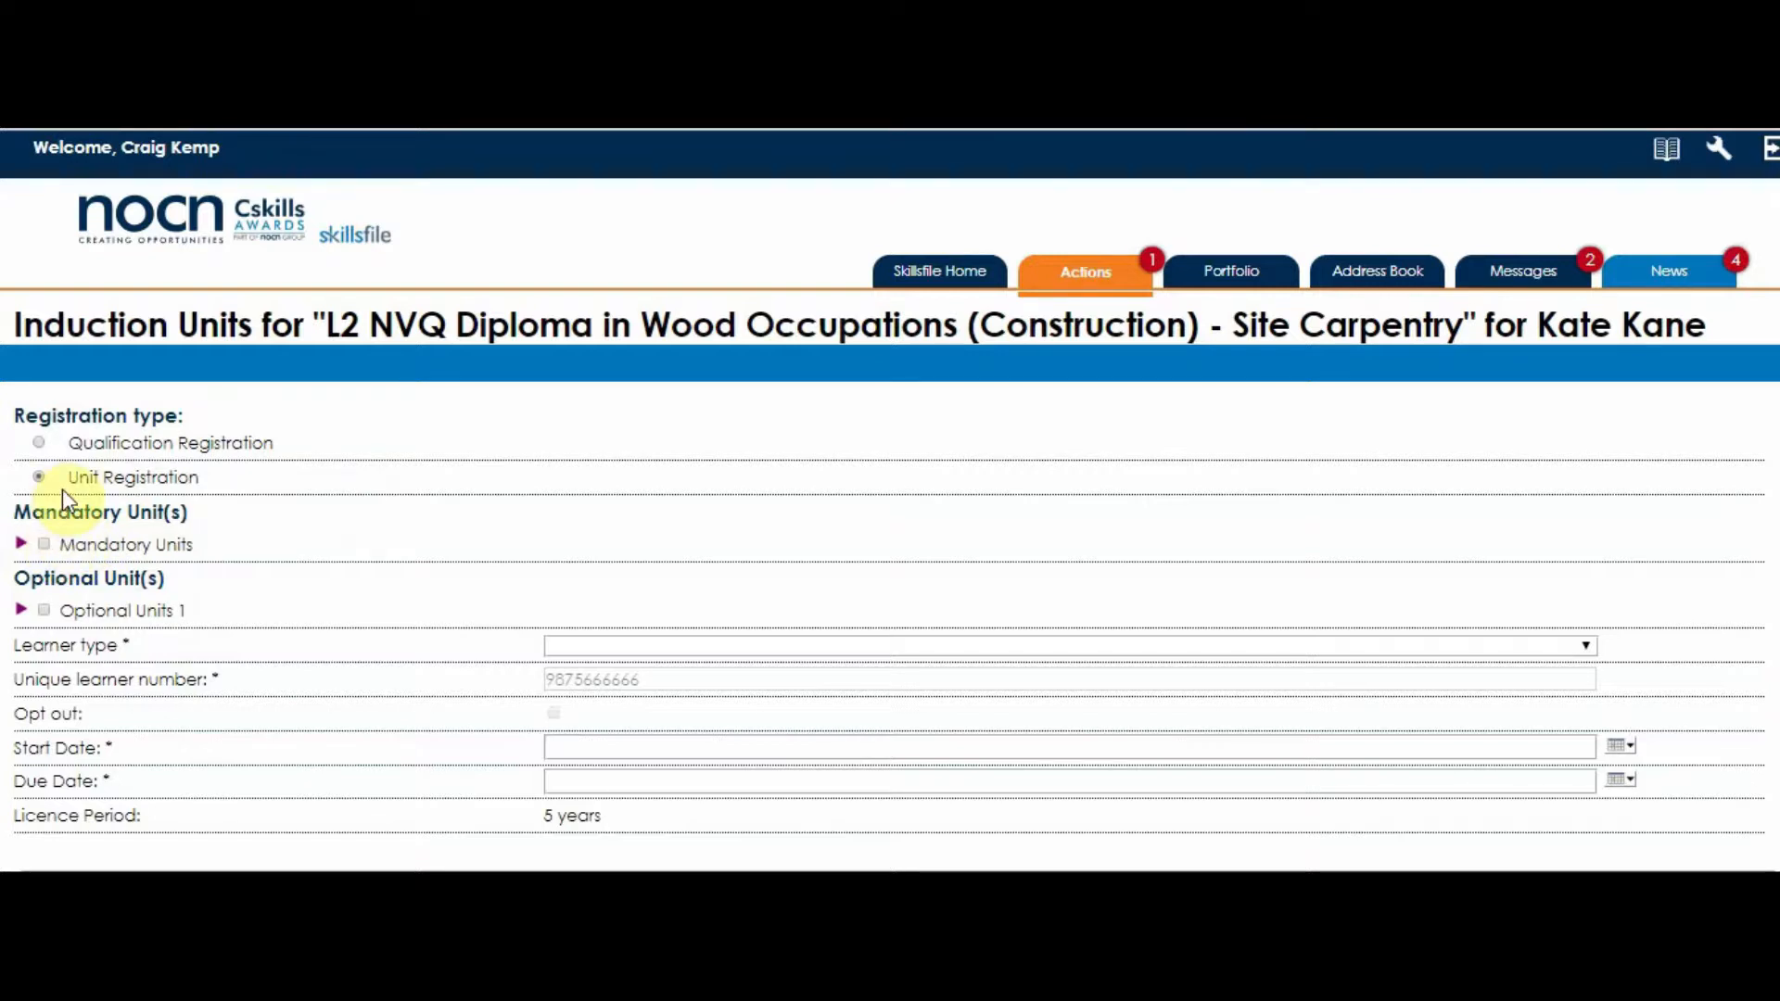
{"action": "left_click", "coordinate": [22, 545]}
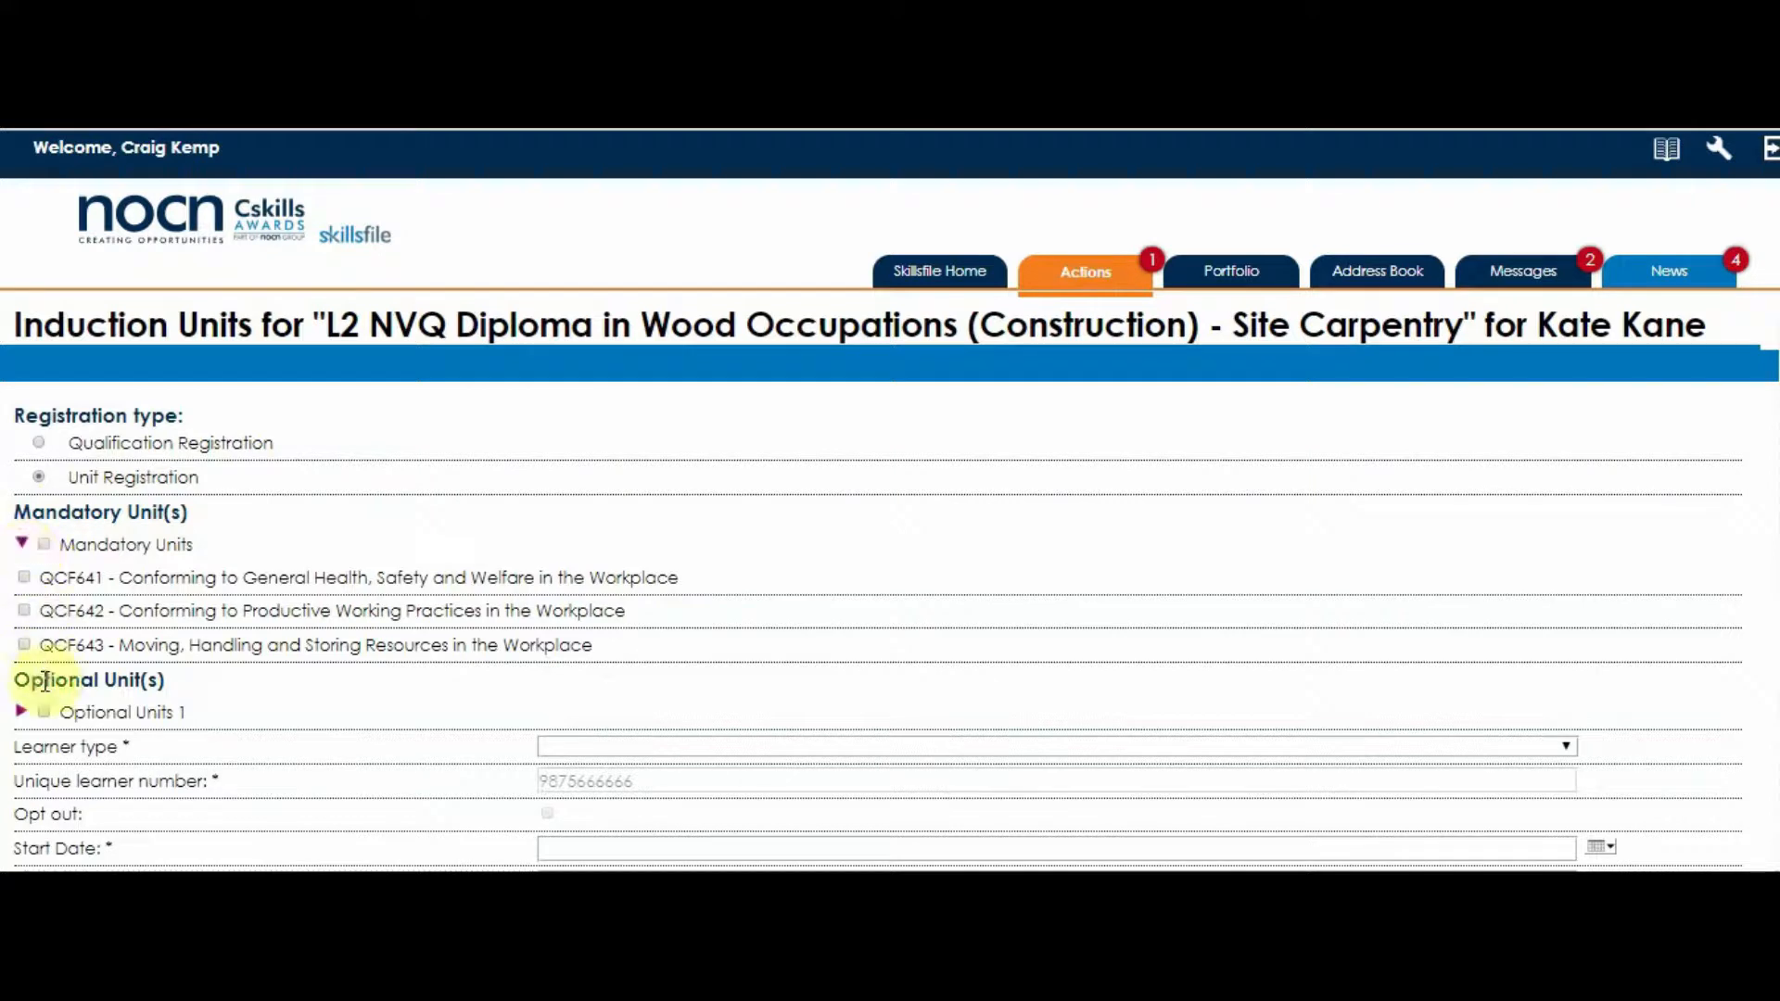
{"action": "left_click", "coordinate": [22, 712]}
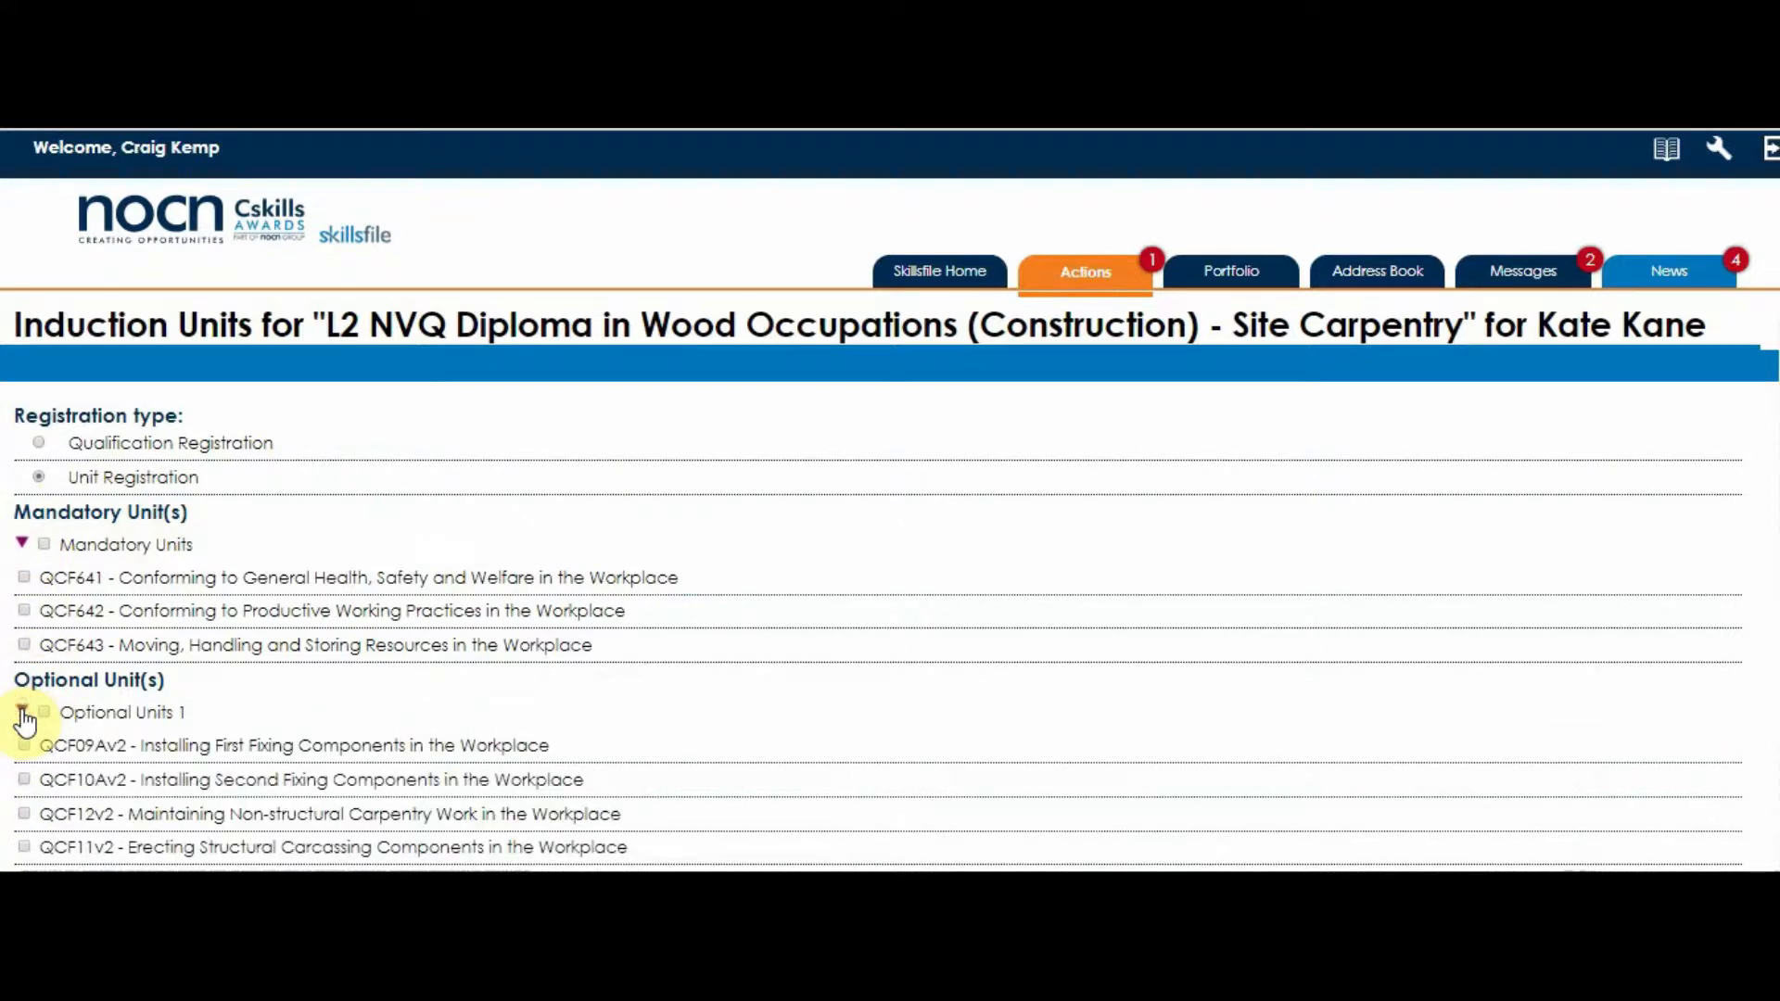
{"action": "left_click", "coordinate": [21, 712]}
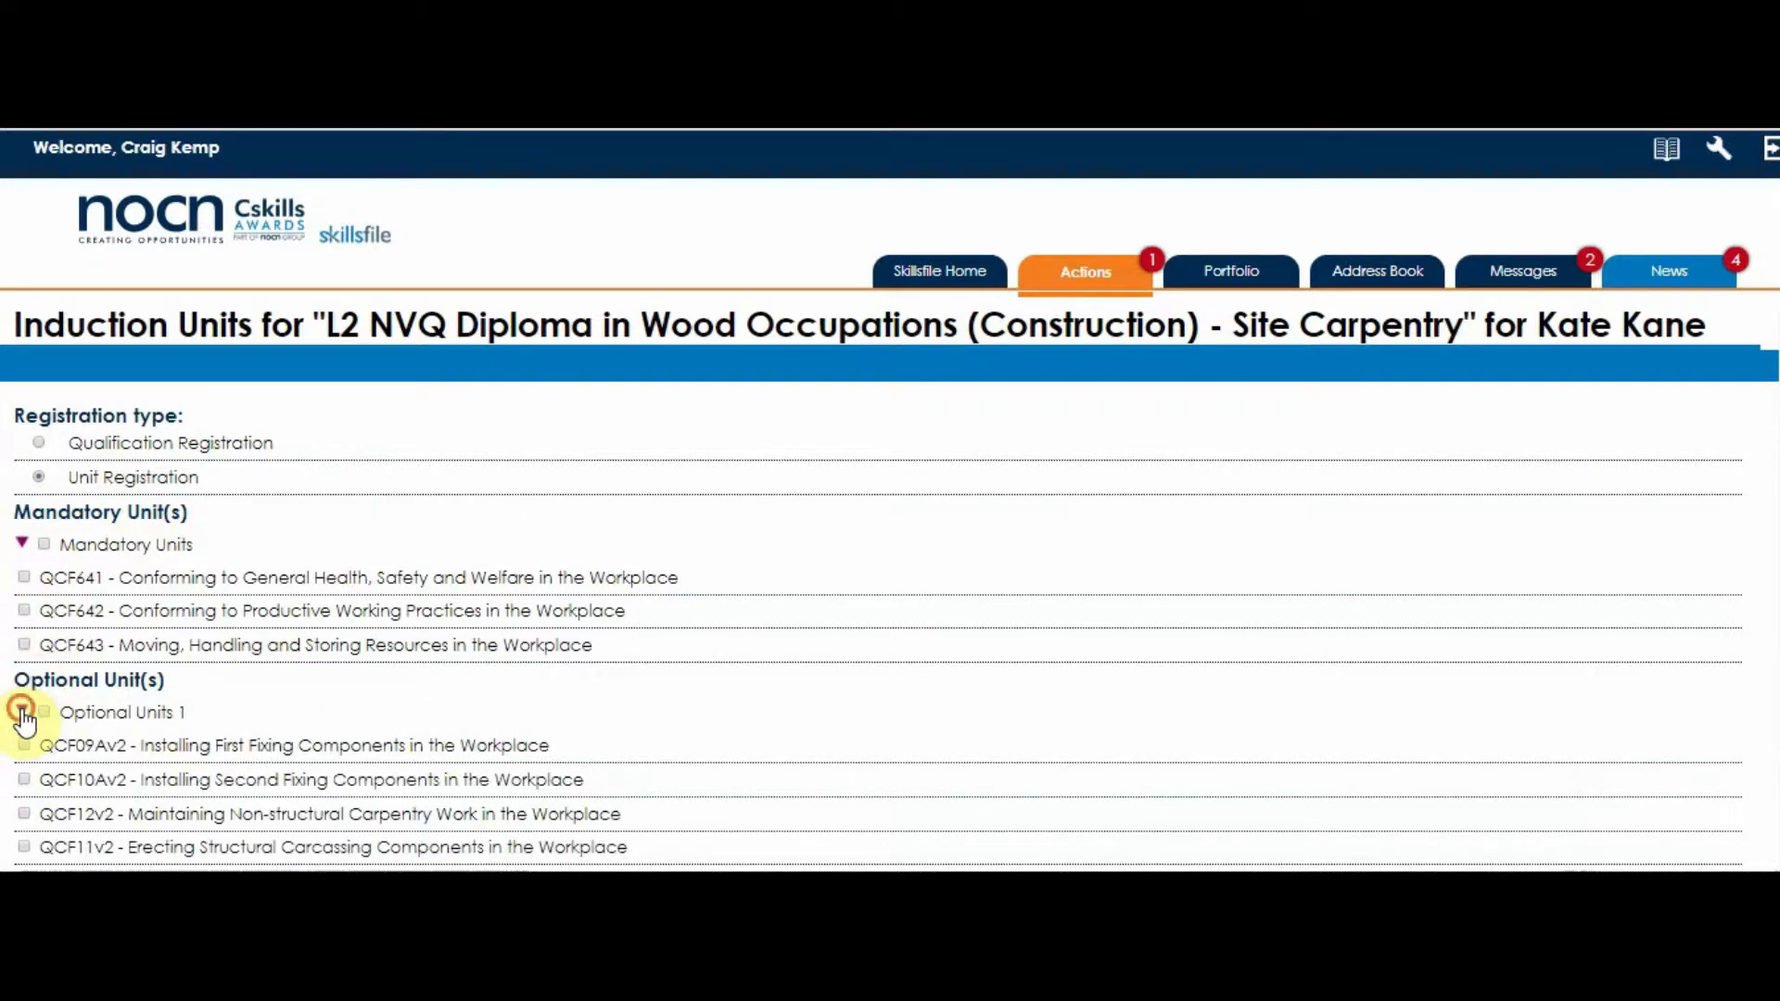
{"action": "left_click", "coordinate": [22, 545]}
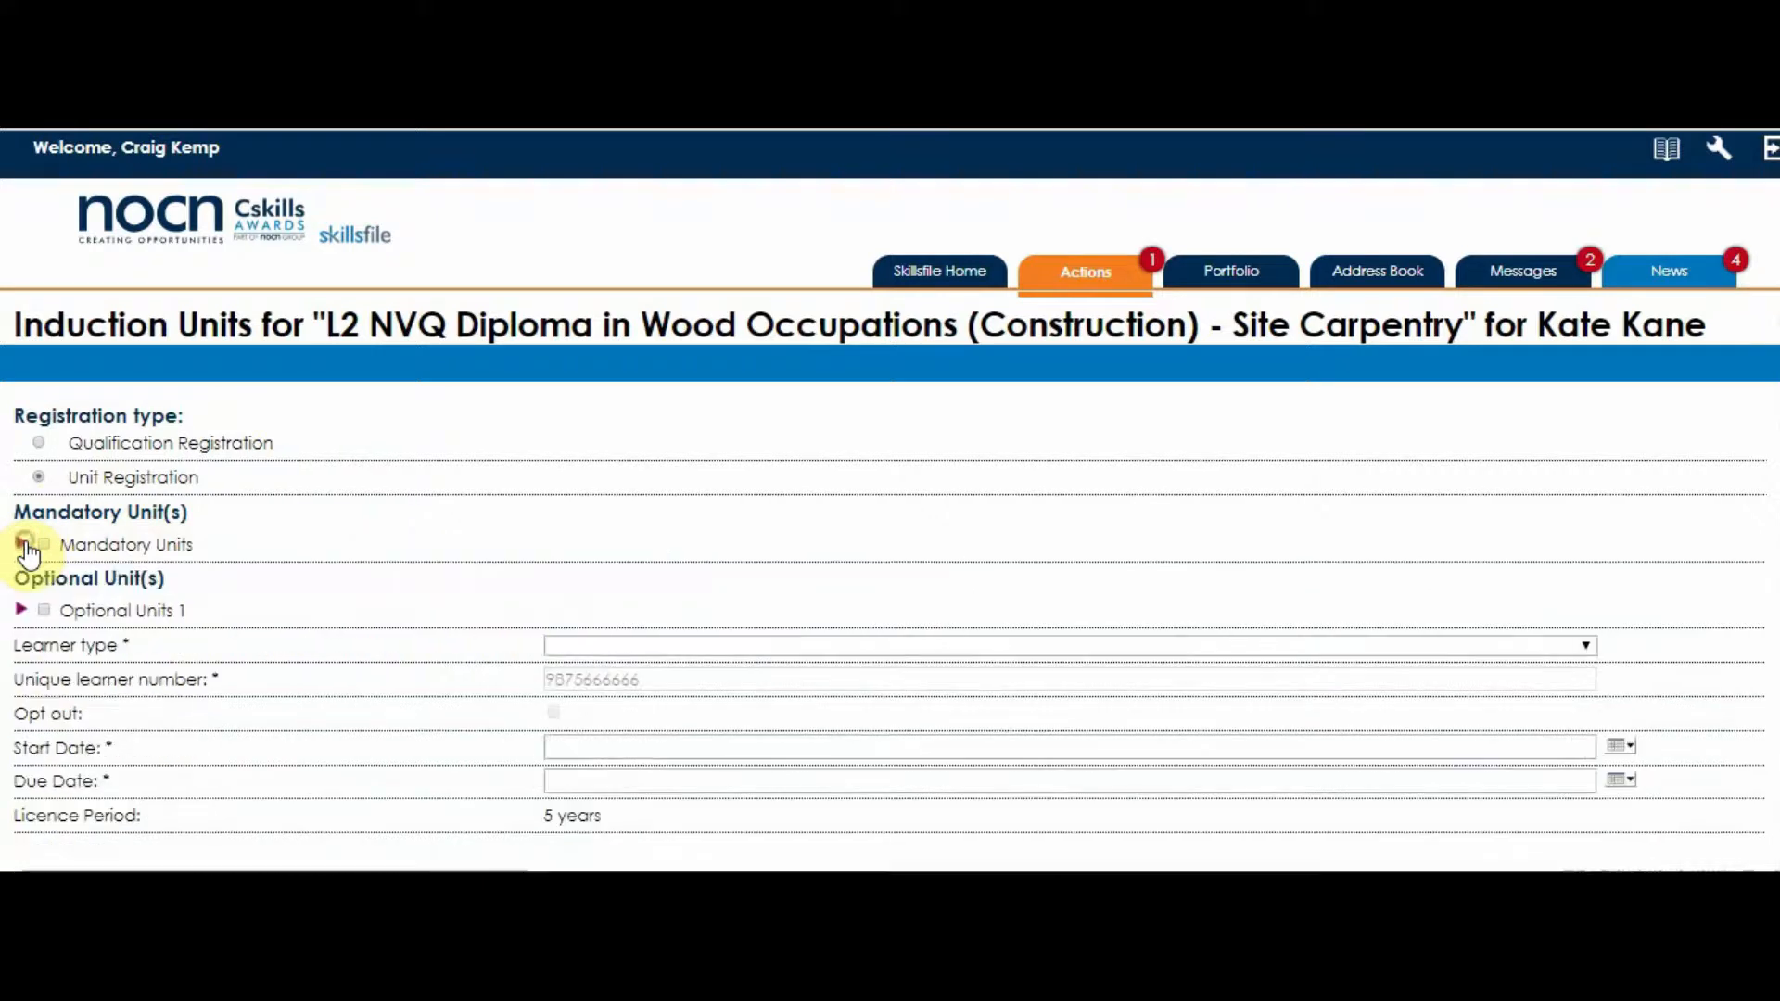
{"action": "left_click", "coordinate": [39, 444]}
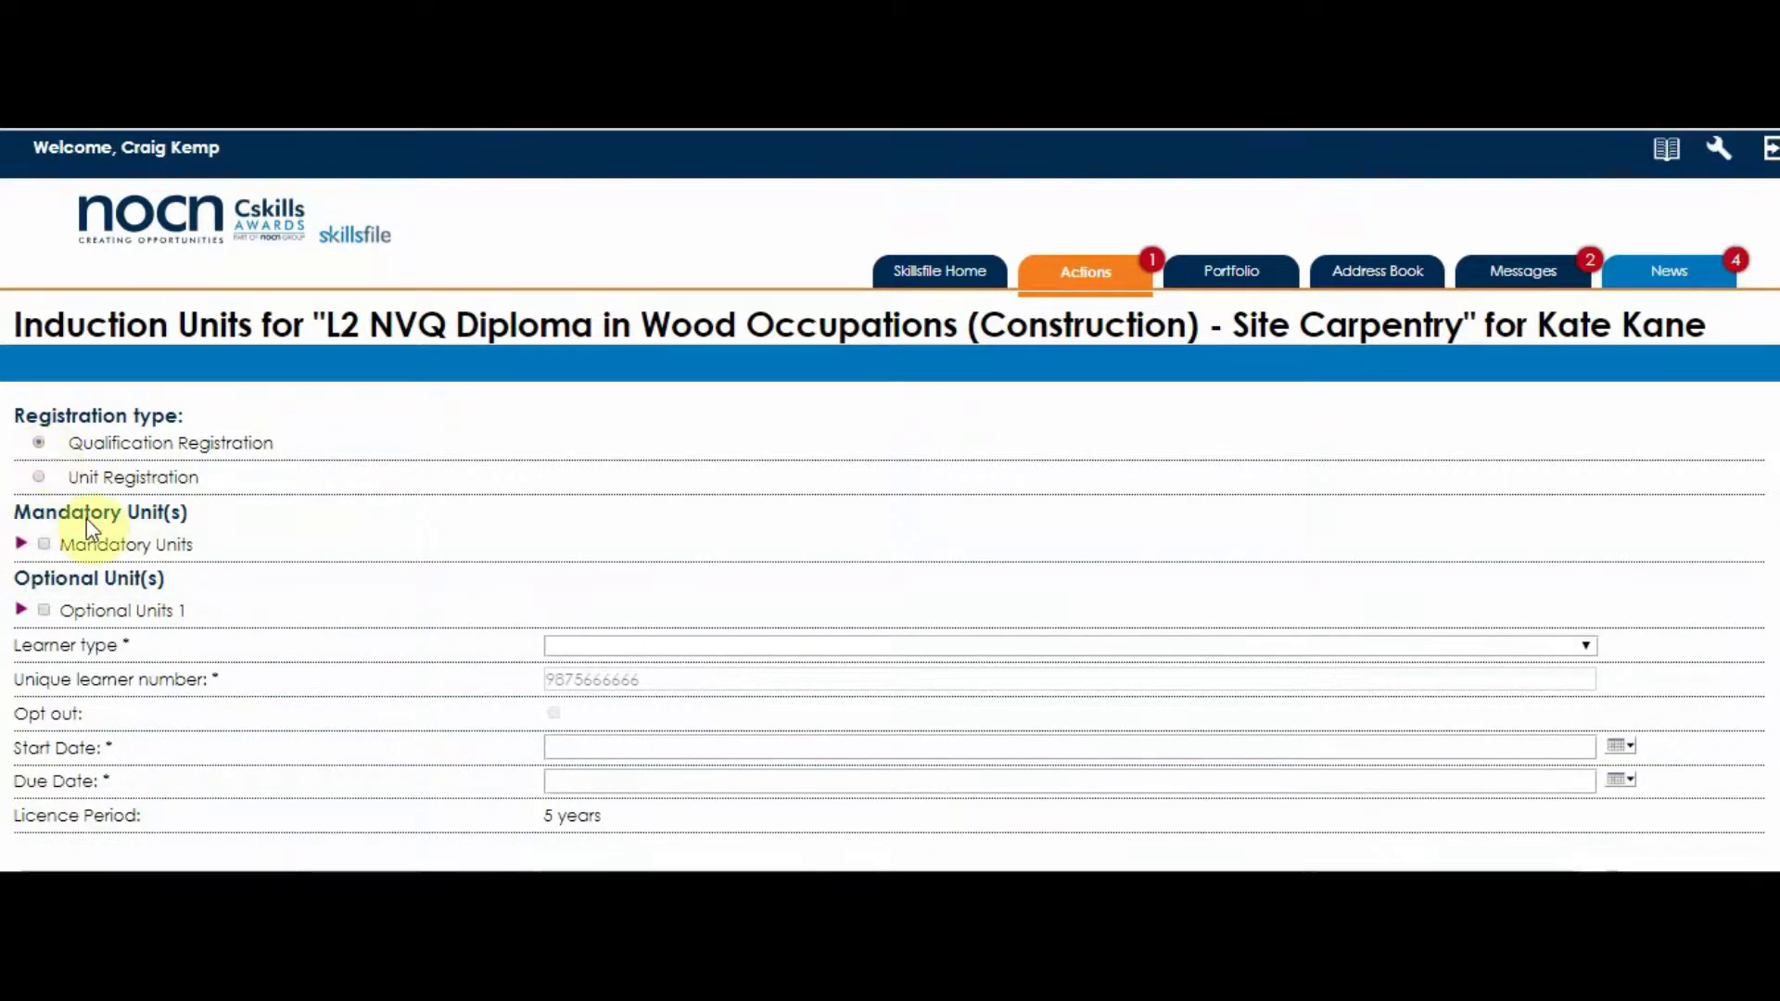
- Check the mandatory units and select the optional units QCF09Av2, QCF10Av2 and Unit358v3
{"action": "left_click", "coordinate": [21, 544]}
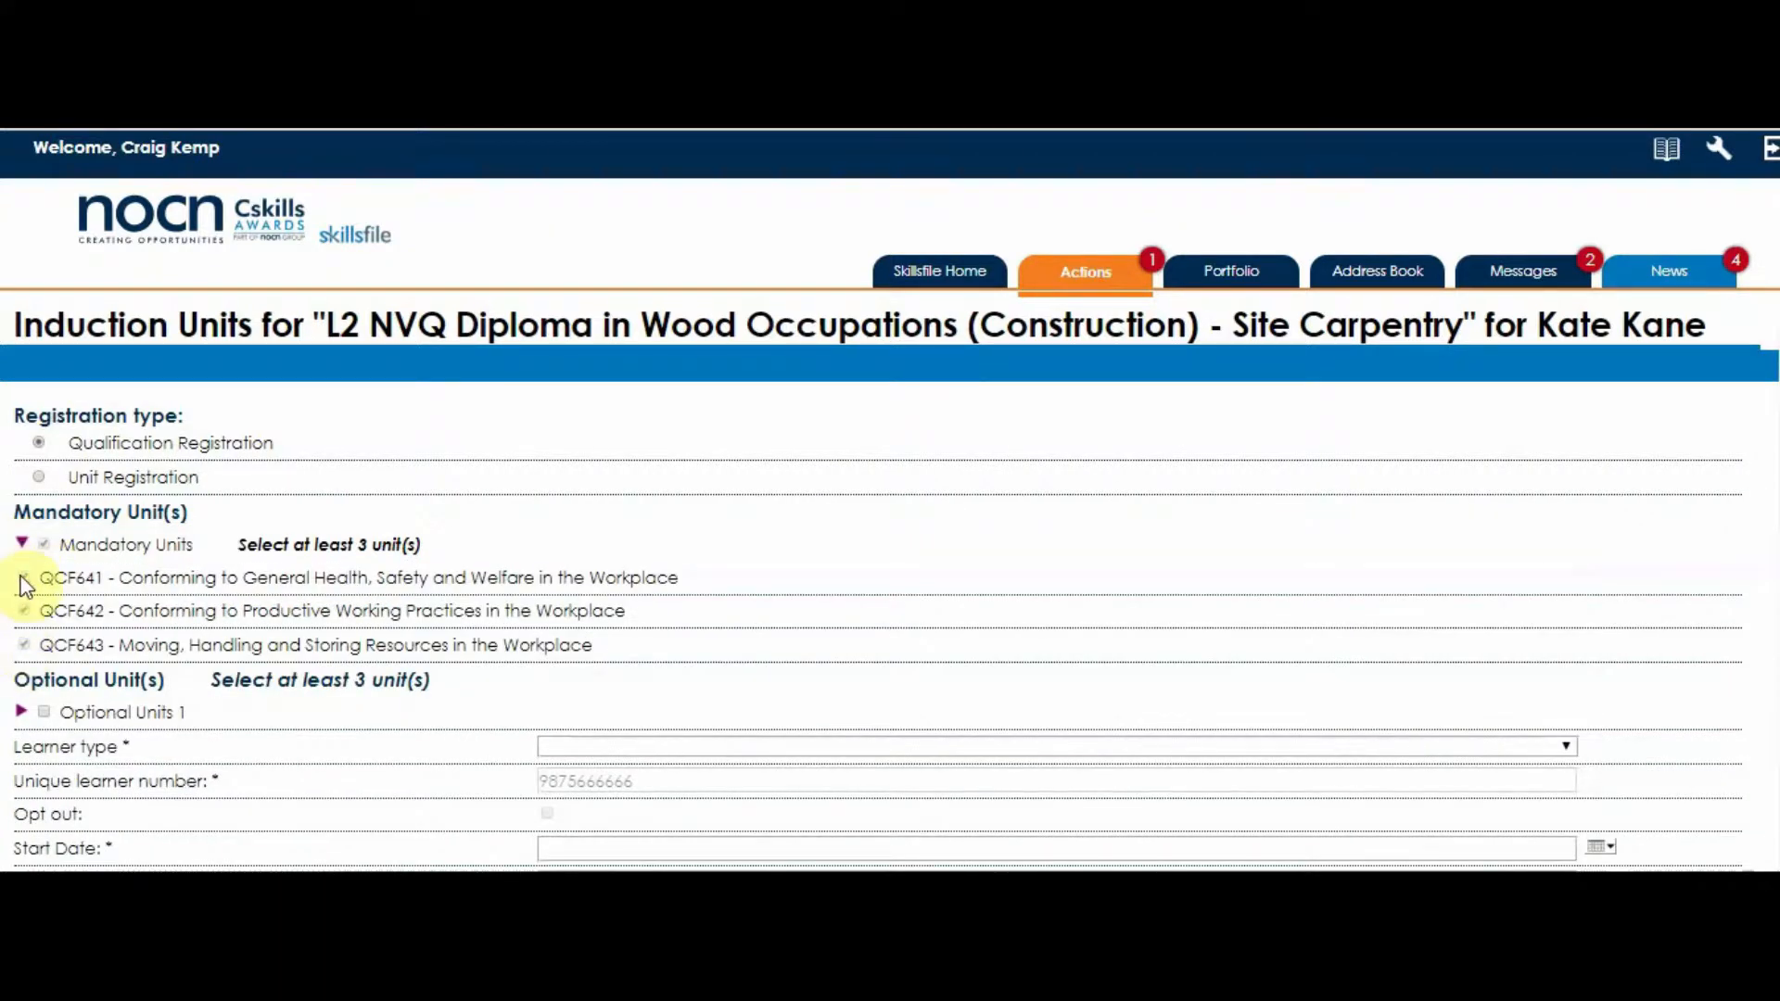
{"action": "left_click", "coordinate": [21, 544]}
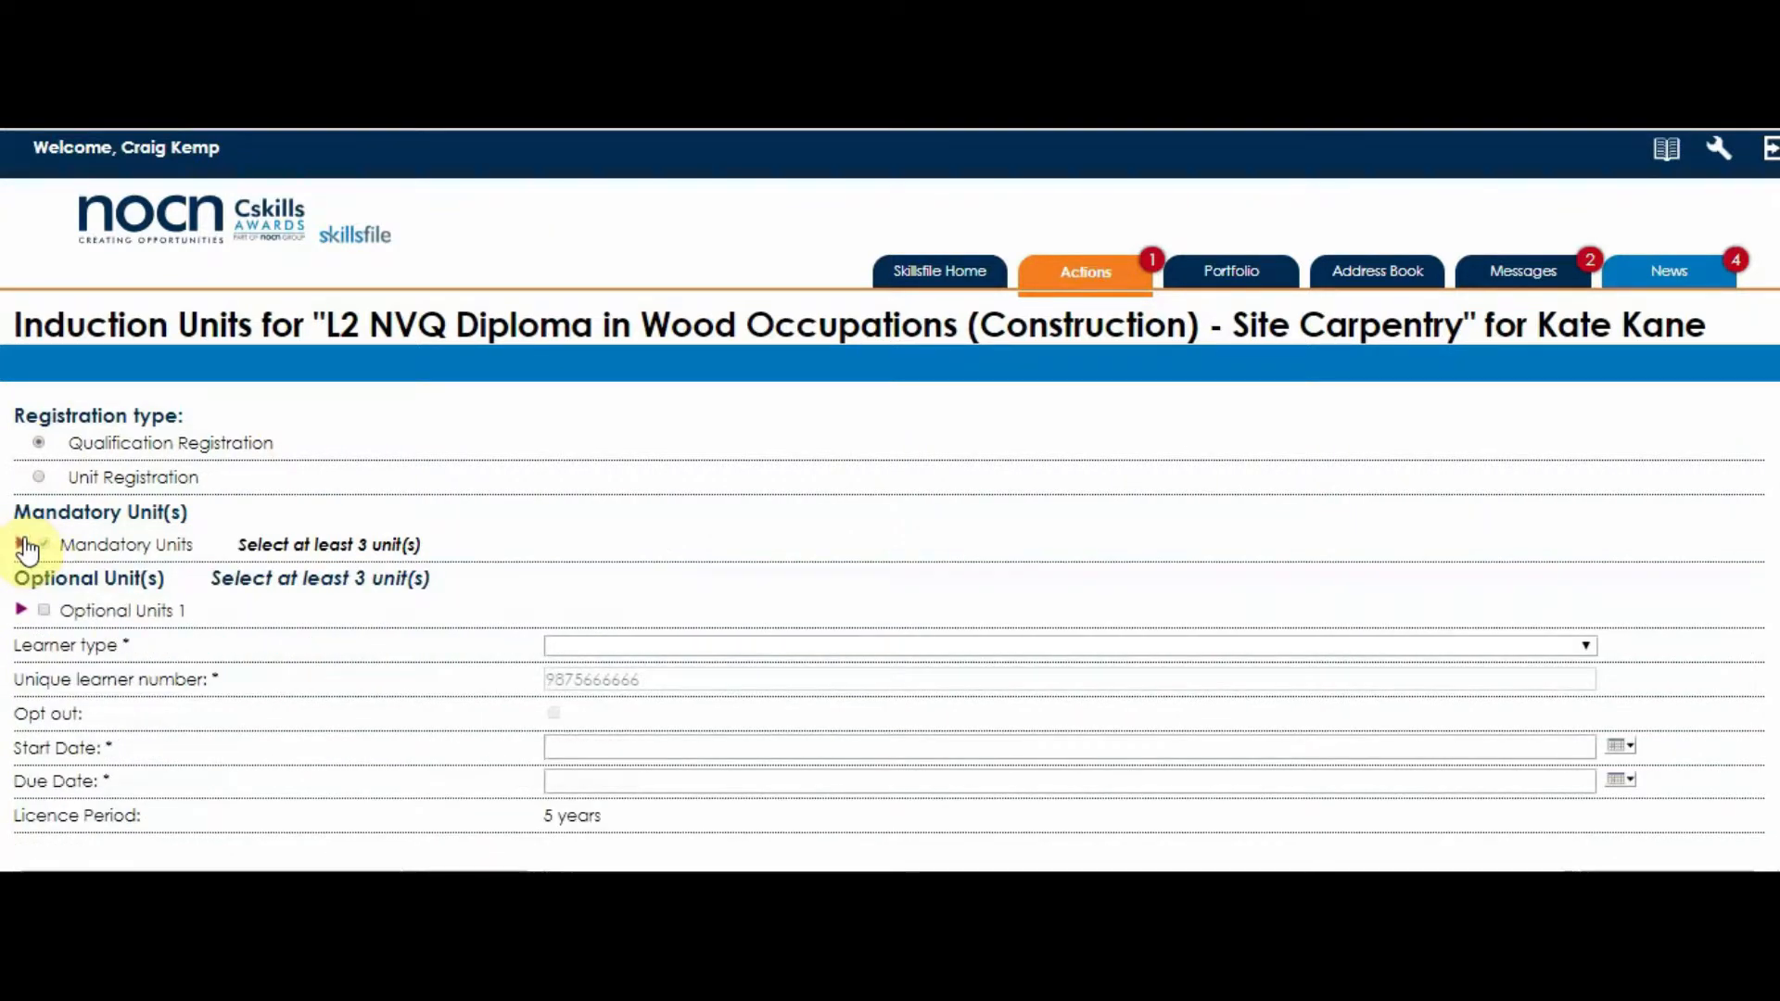
{"action": "left_click", "coordinate": [21, 611]}
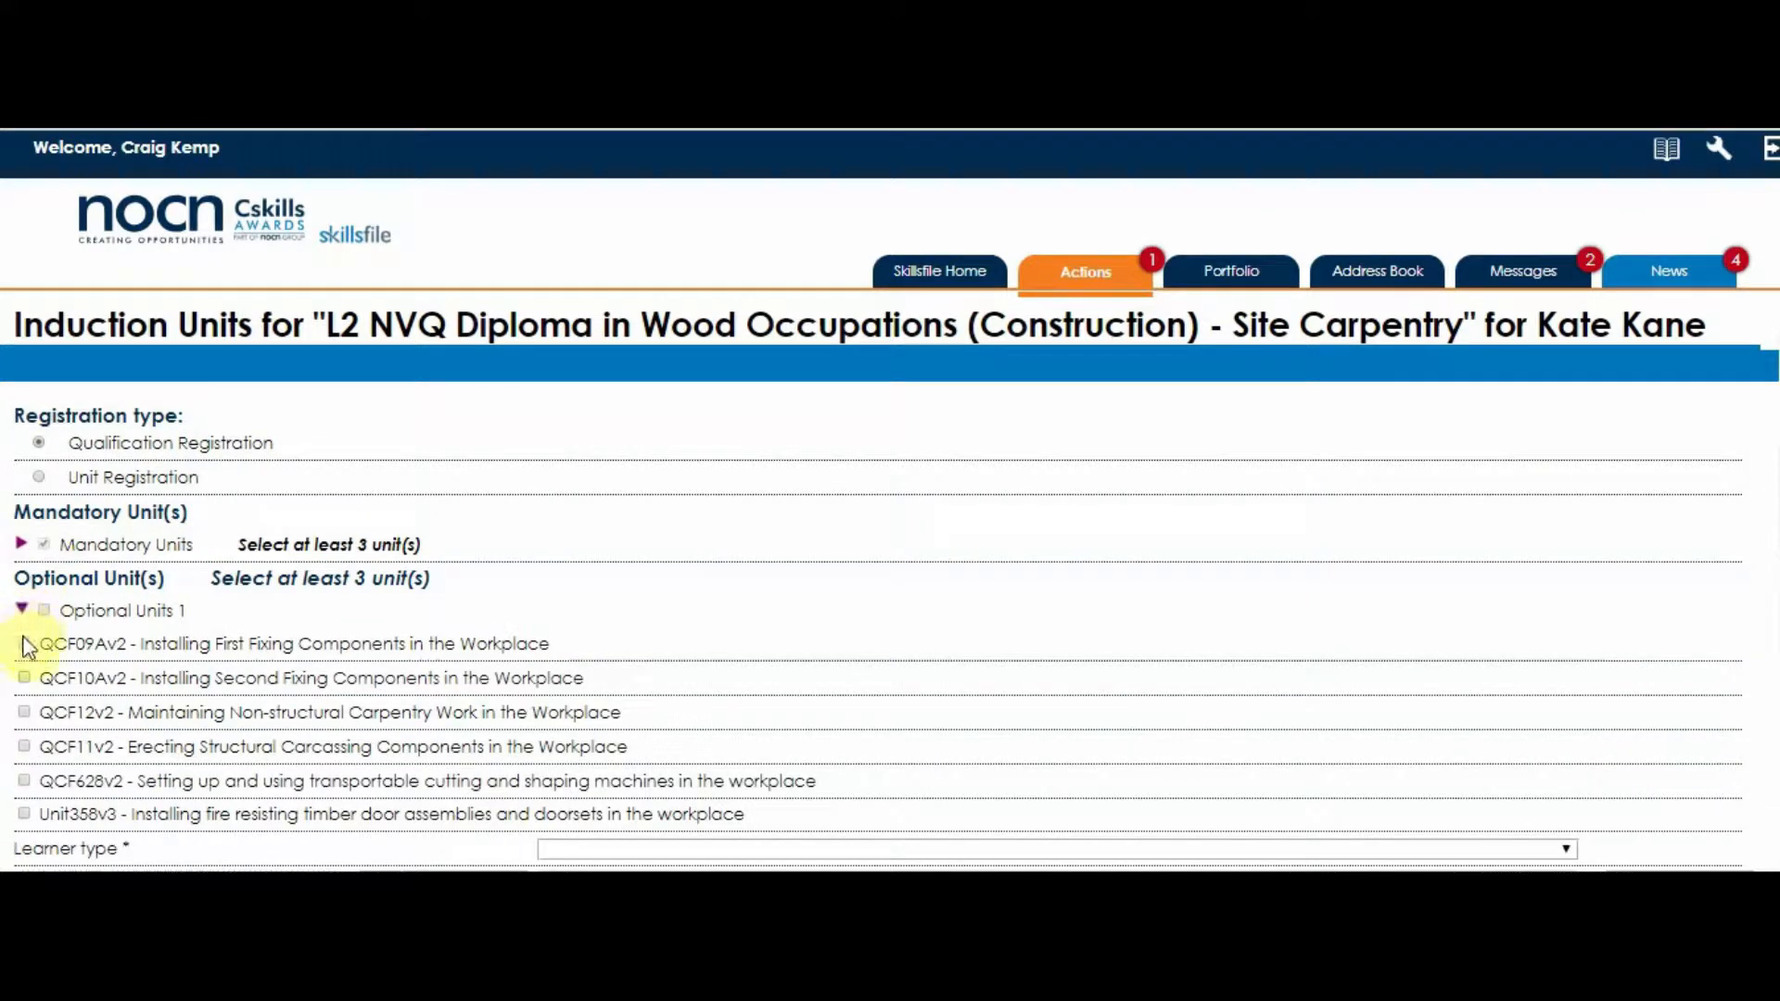
{"action": "left_click", "coordinate": [24, 644]}
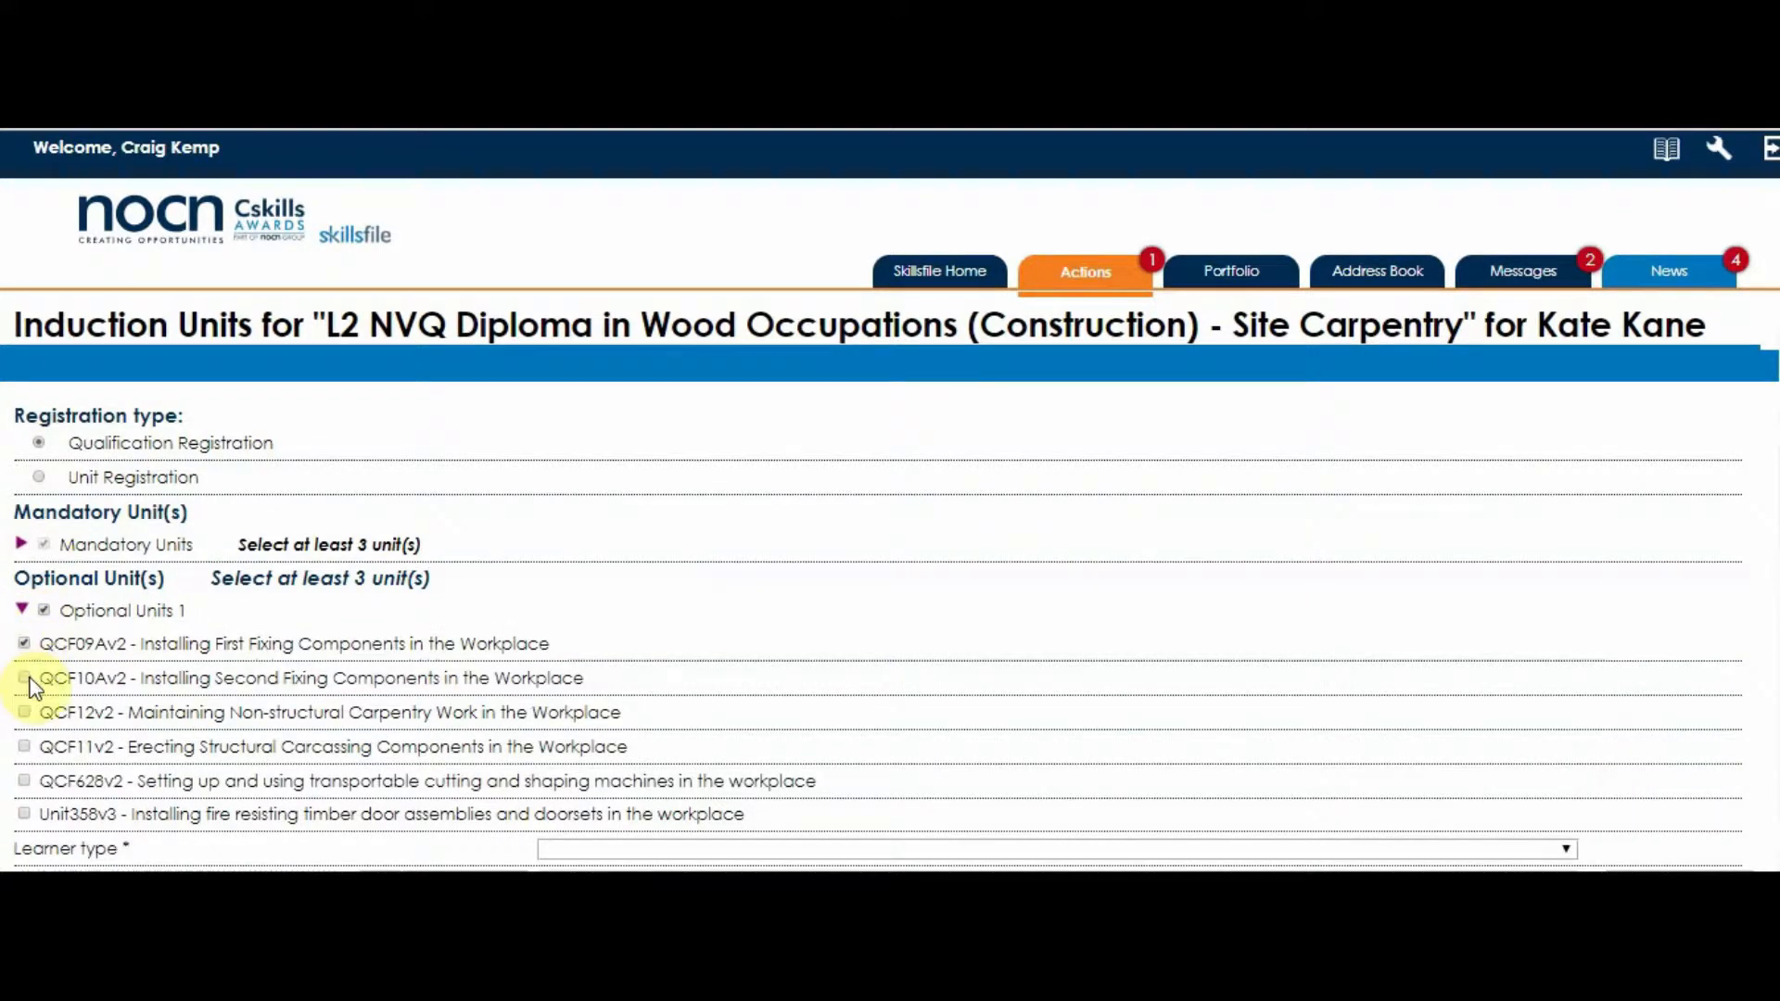
{"action": "left_click", "coordinate": [26, 676]}
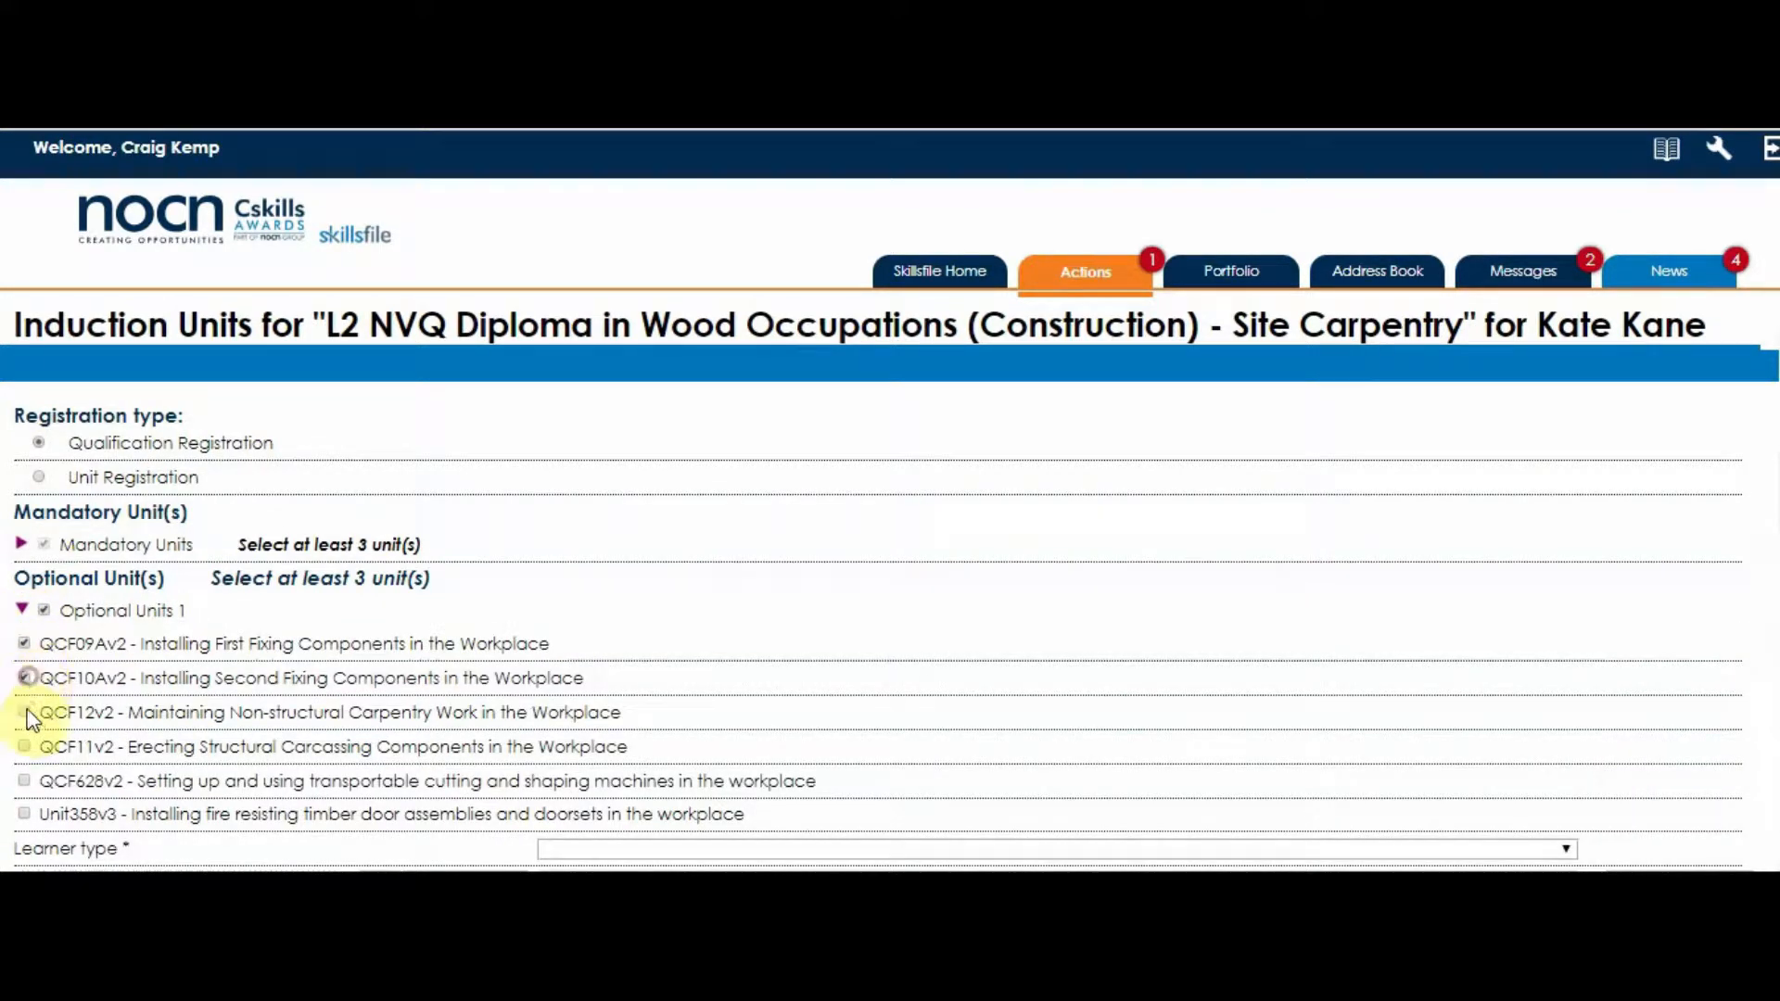
{"action": "left_click", "coordinate": [24, 814]}
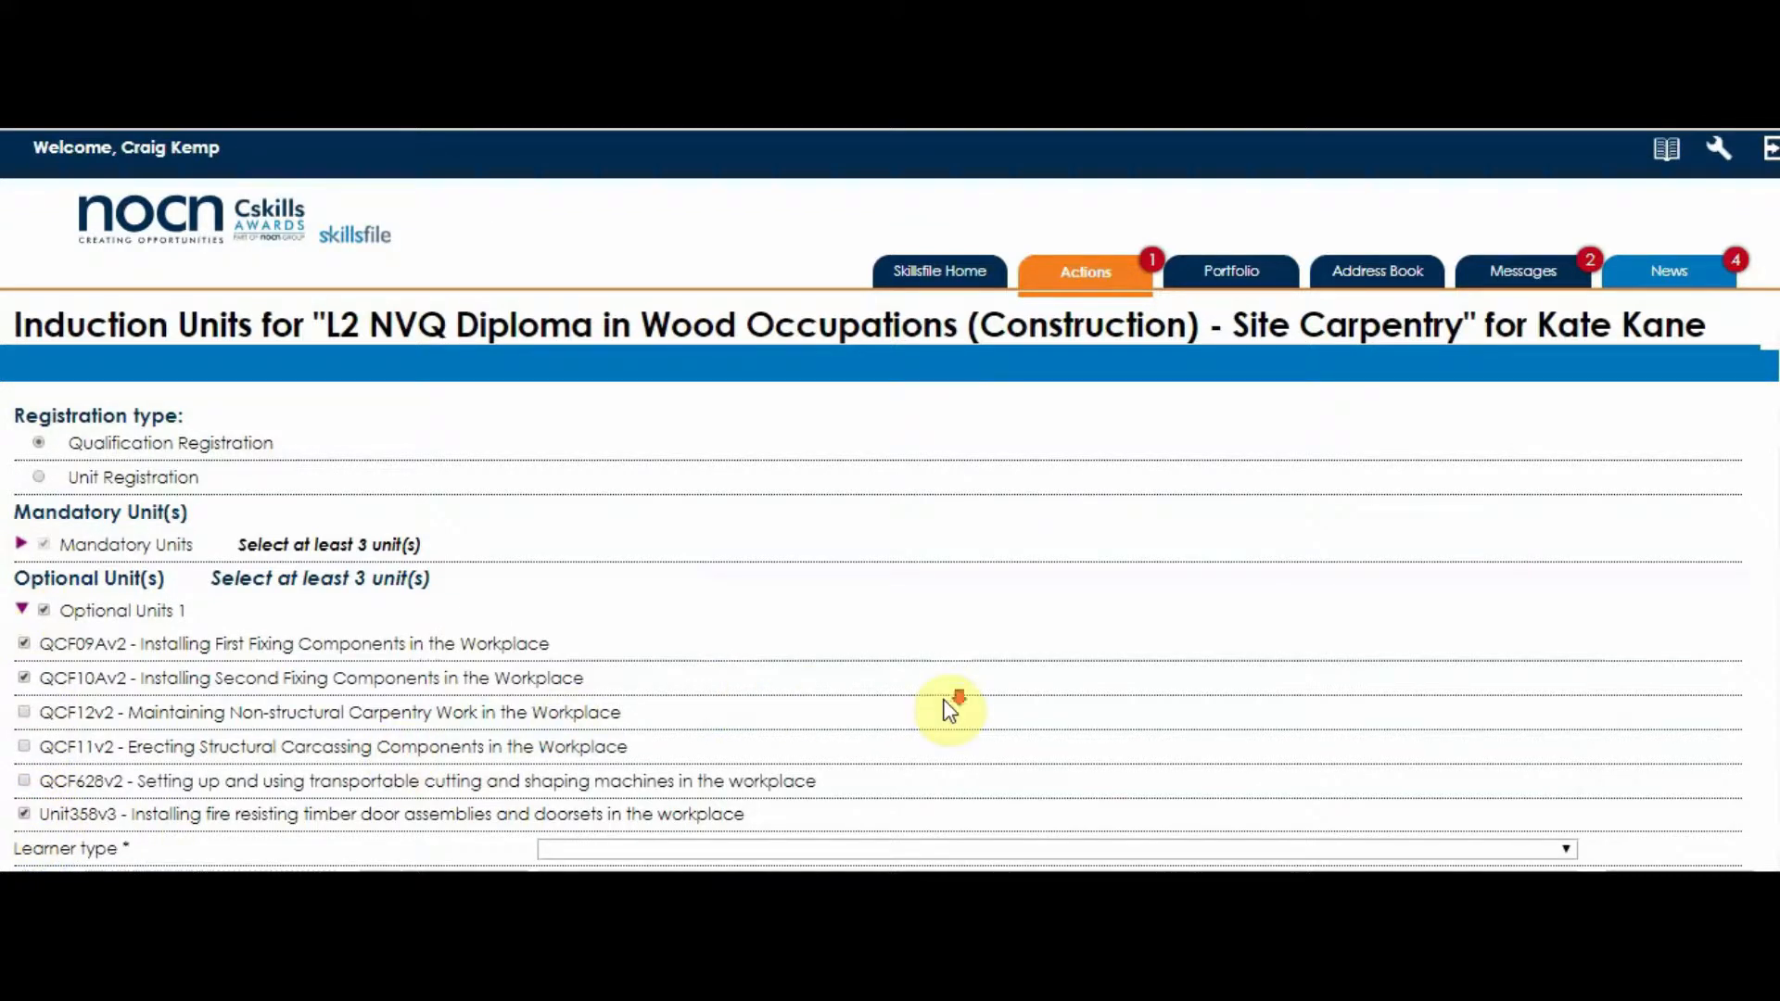
- Set the learner type to New entrant and the start date to 19/12/2018
{"action": "scroll", "coordinate": [950, 709], "scroll_direction": "down", "scroll_amount": 2}
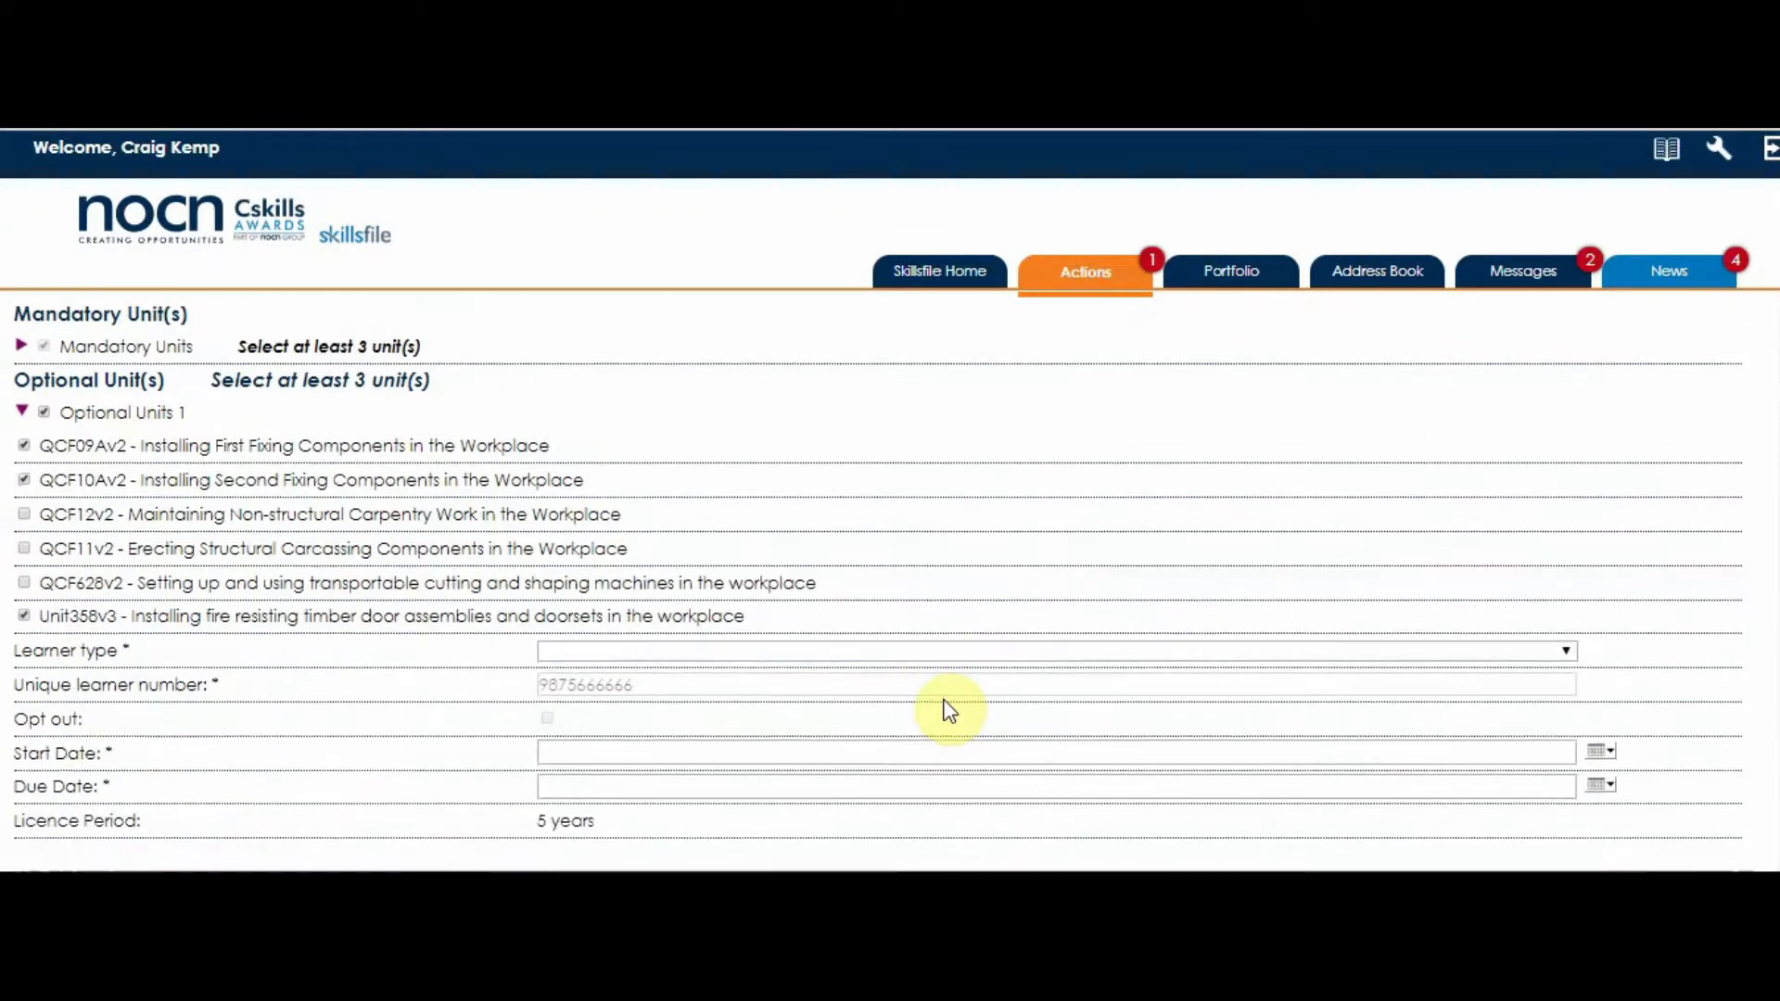
{"action": "left_click", "coordinate": [1567, 652]}
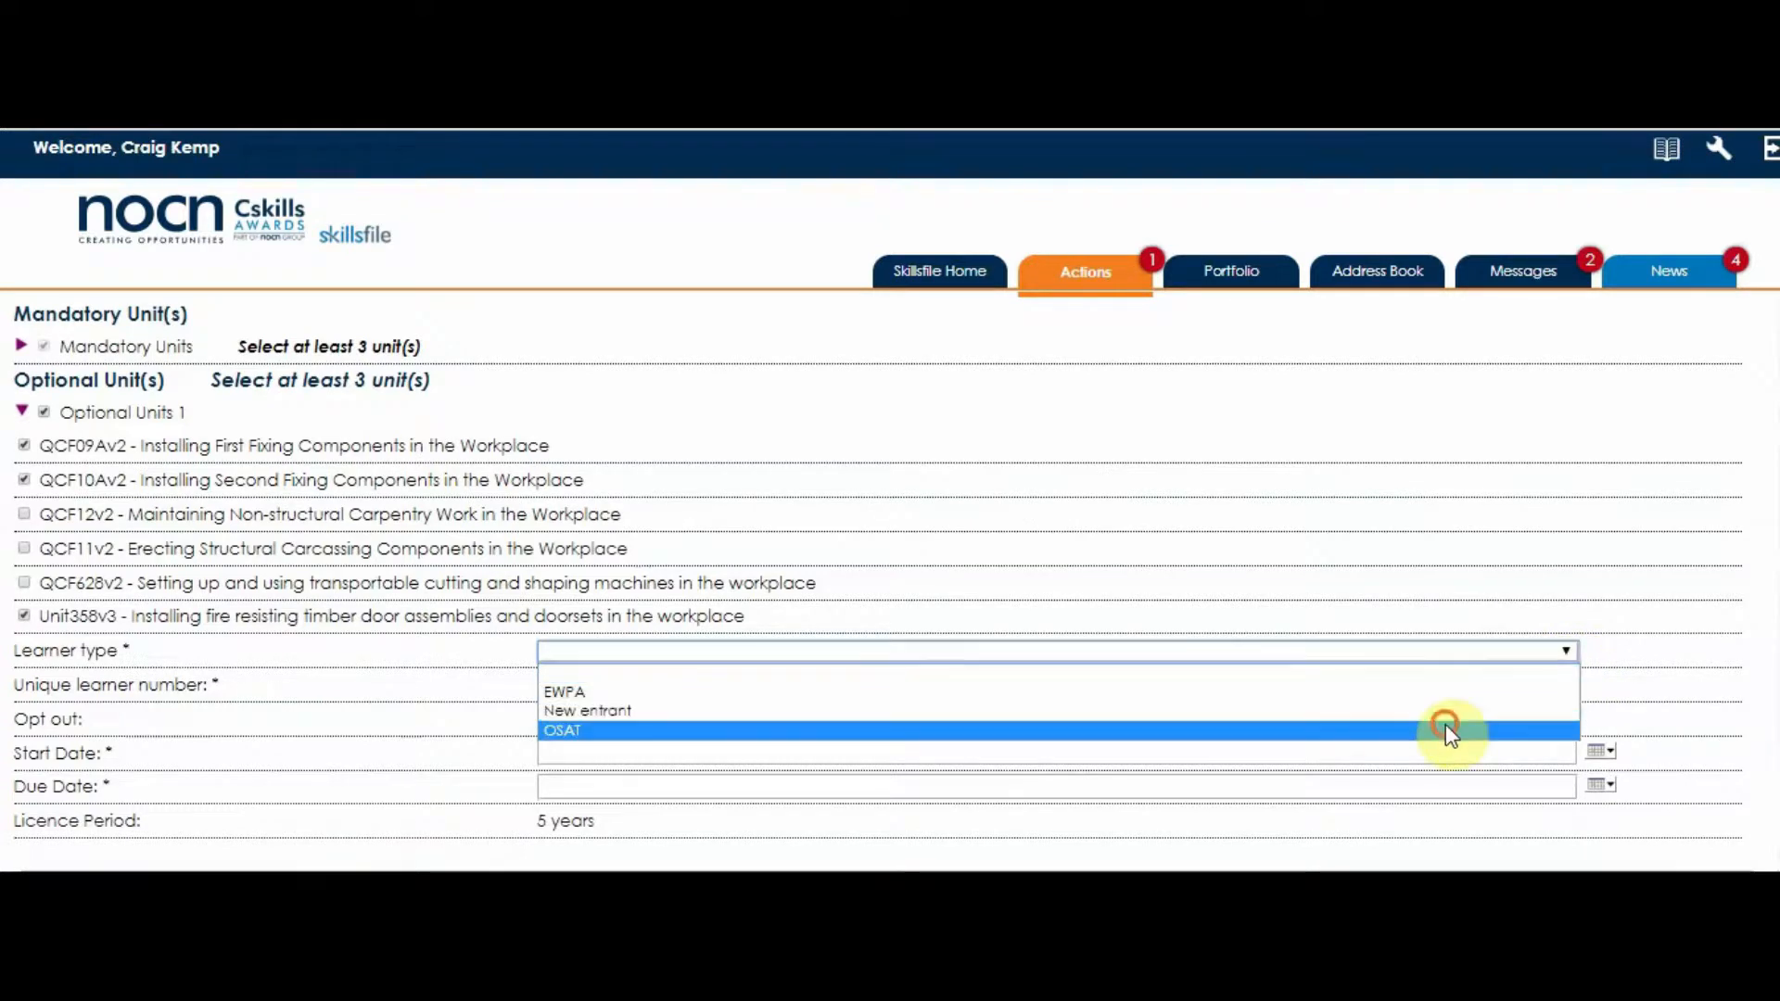
{"action": "left_click", "coordinate": [1442, 723]}
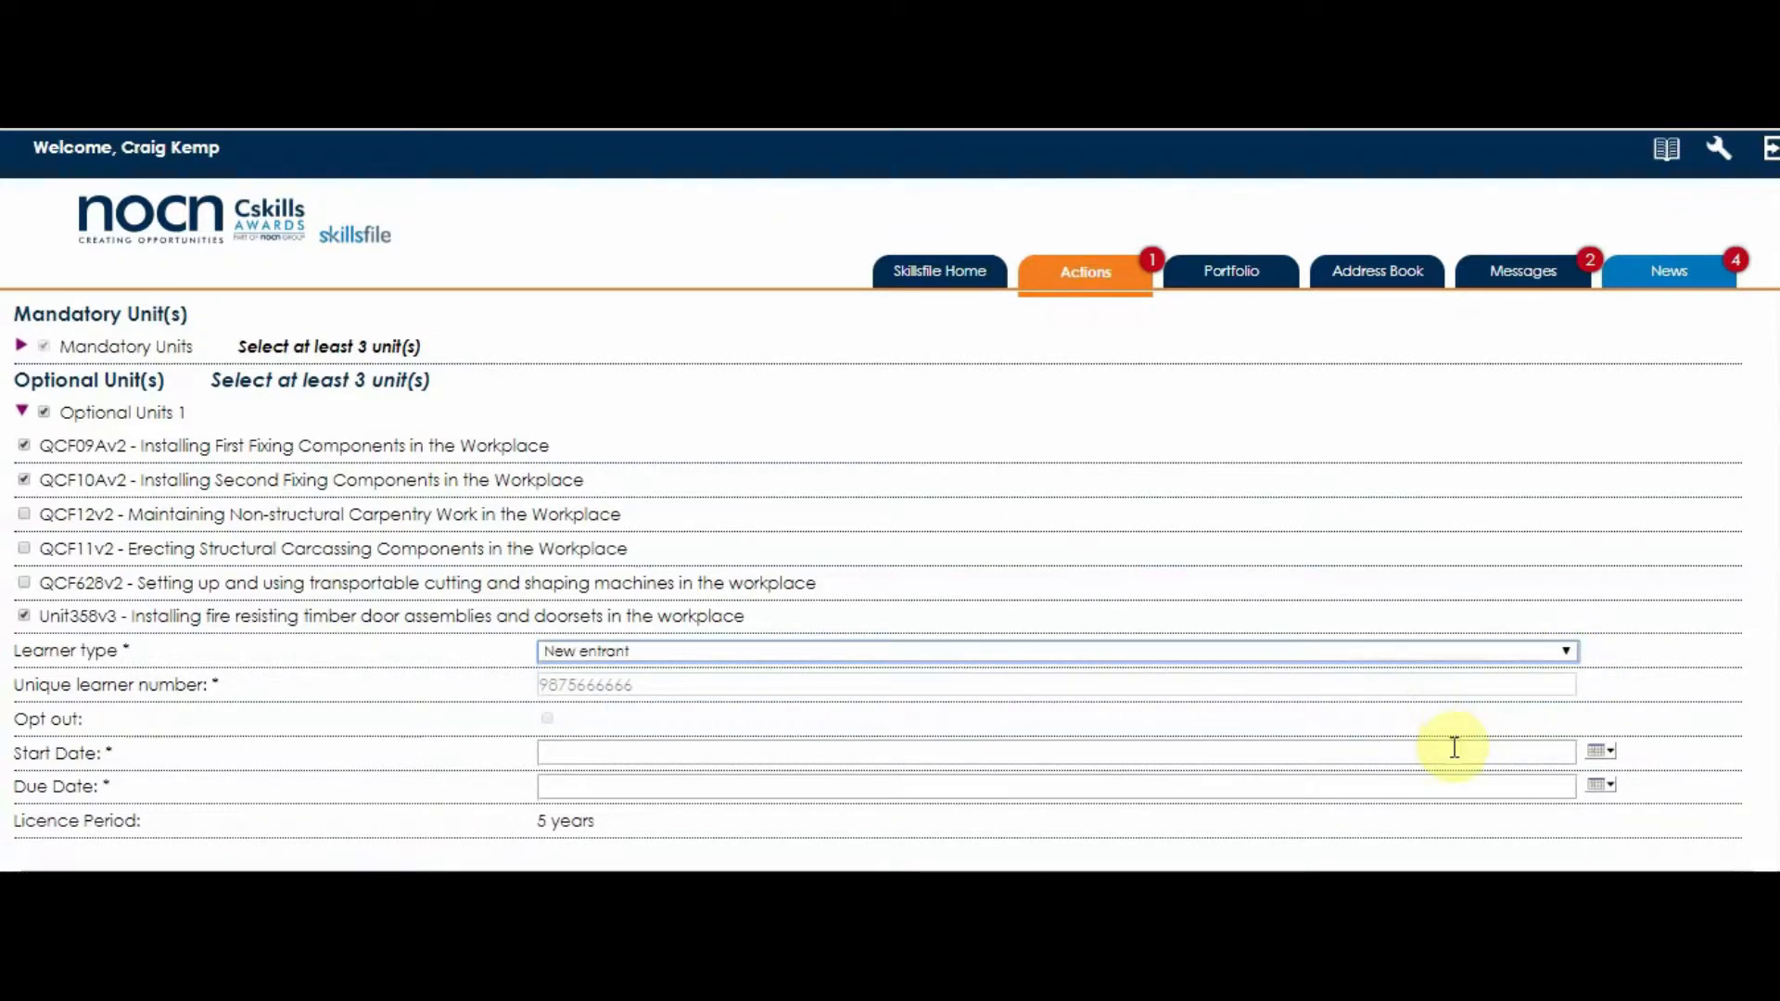
{"action": "left_click", "coordinate": [1598, 751]}
{"action": "left_click", "coordinate": [700, 673]}
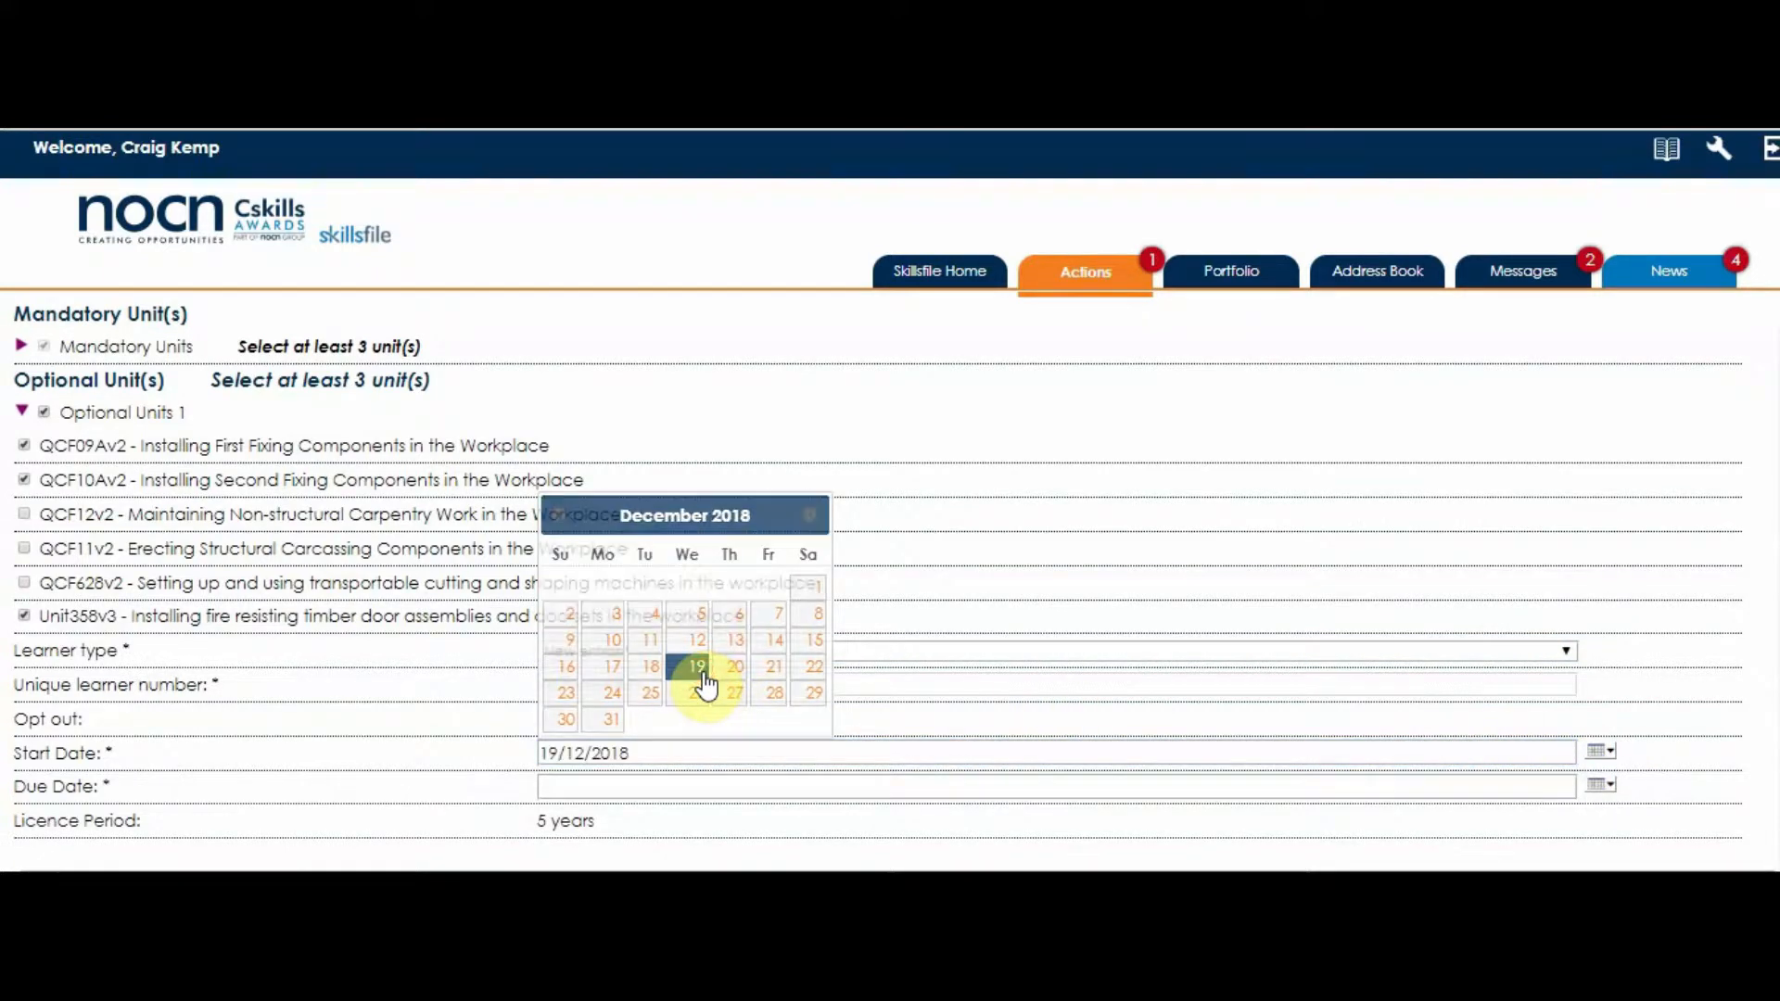
- Set the due date to 18/12/2019 and submit the induction units form
{"action": "left_click", "coordinate": [1598, 782]}
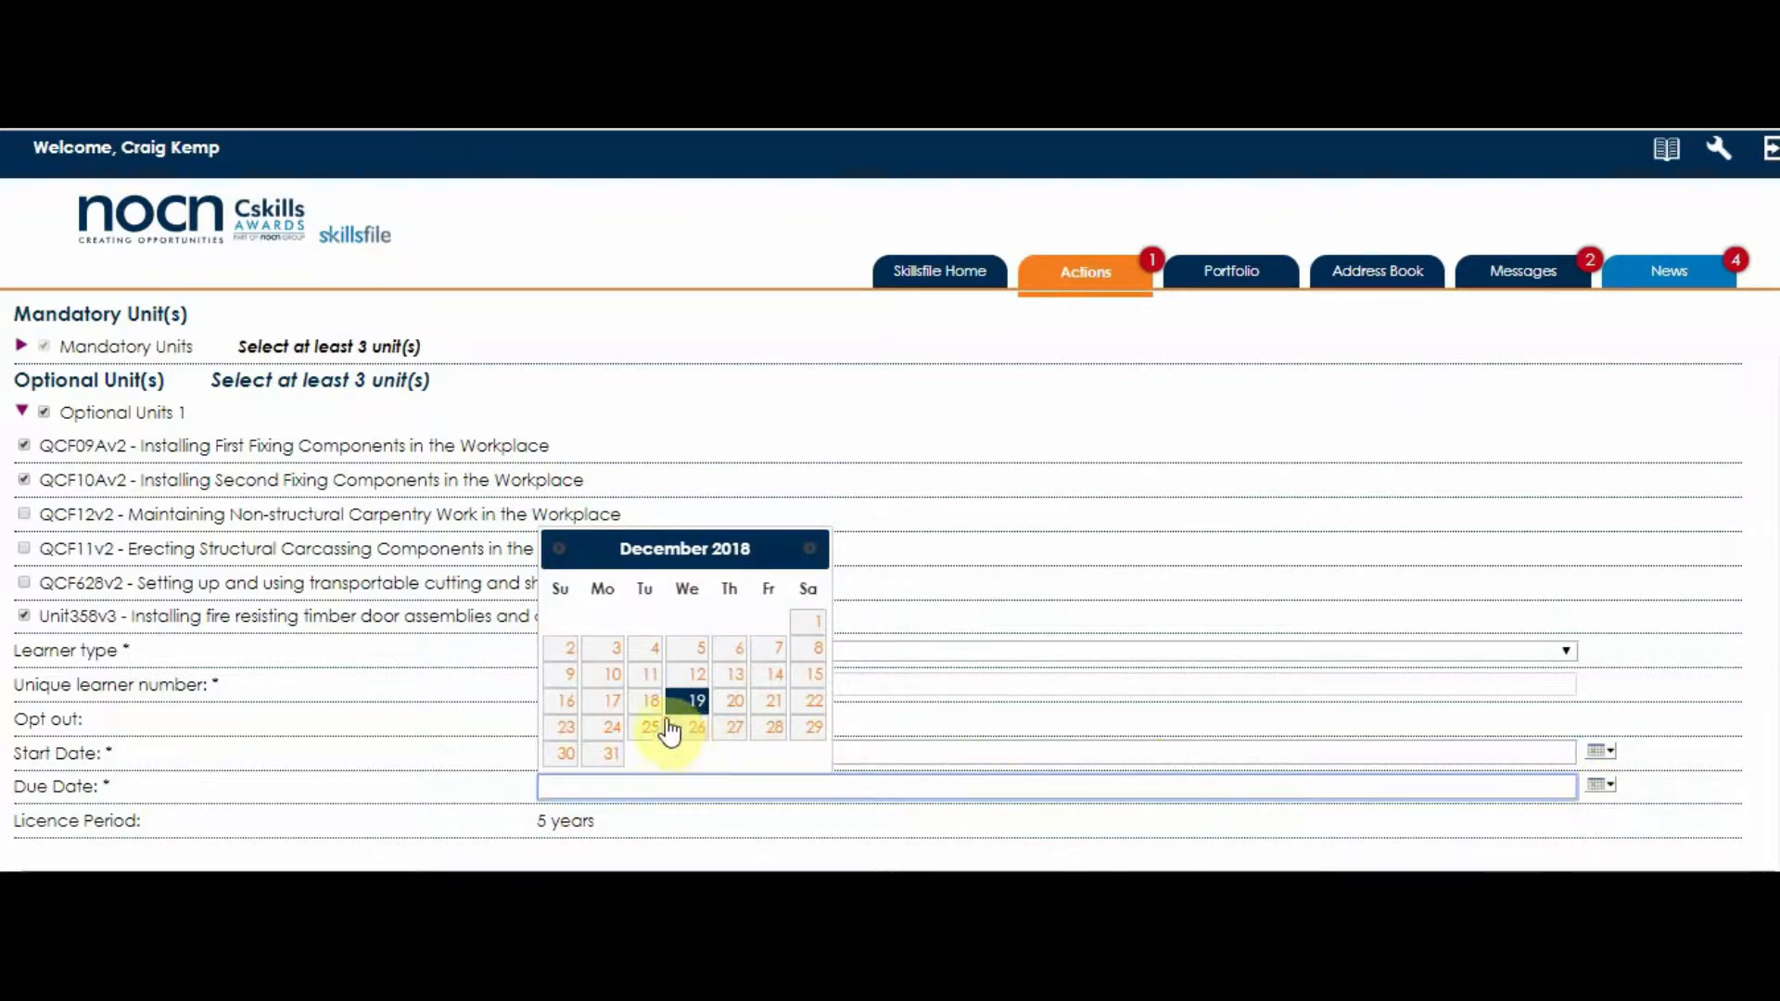
{"action": "left_click", "coordinate": [649, 701]}
{"action": "left_click", "coordinate": [655, 784]}
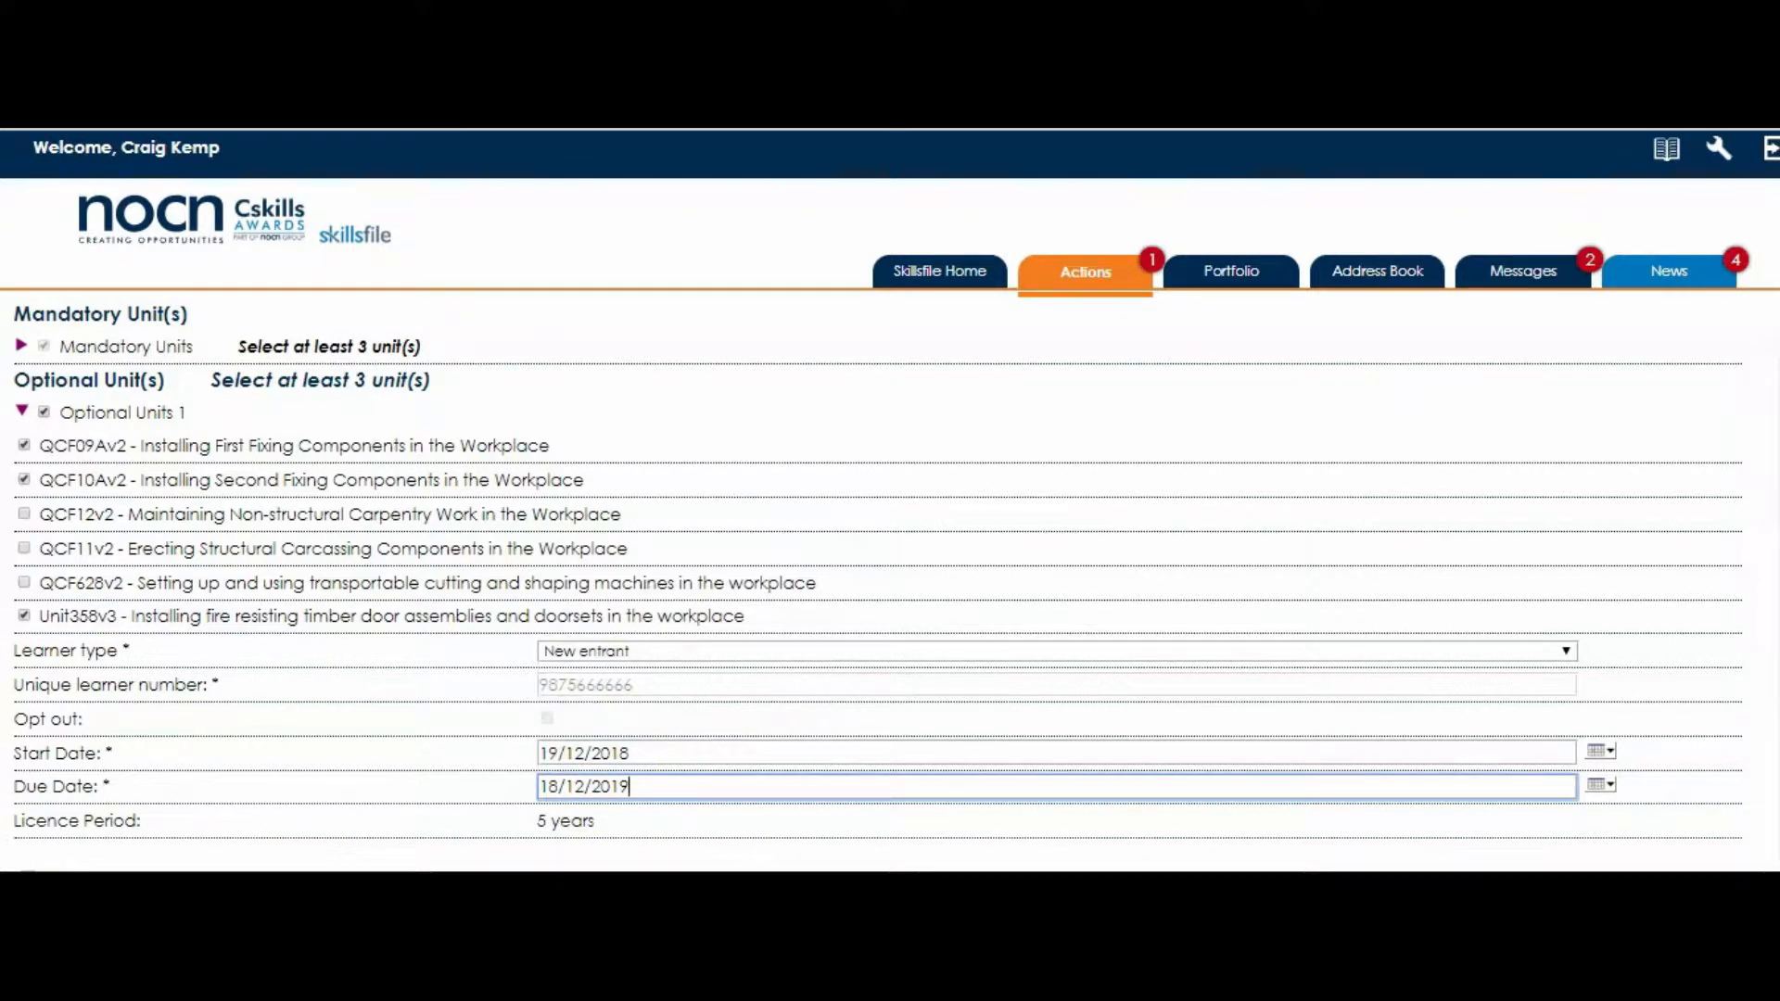
{"action": "left_click", "coordinate": [49, 890]}
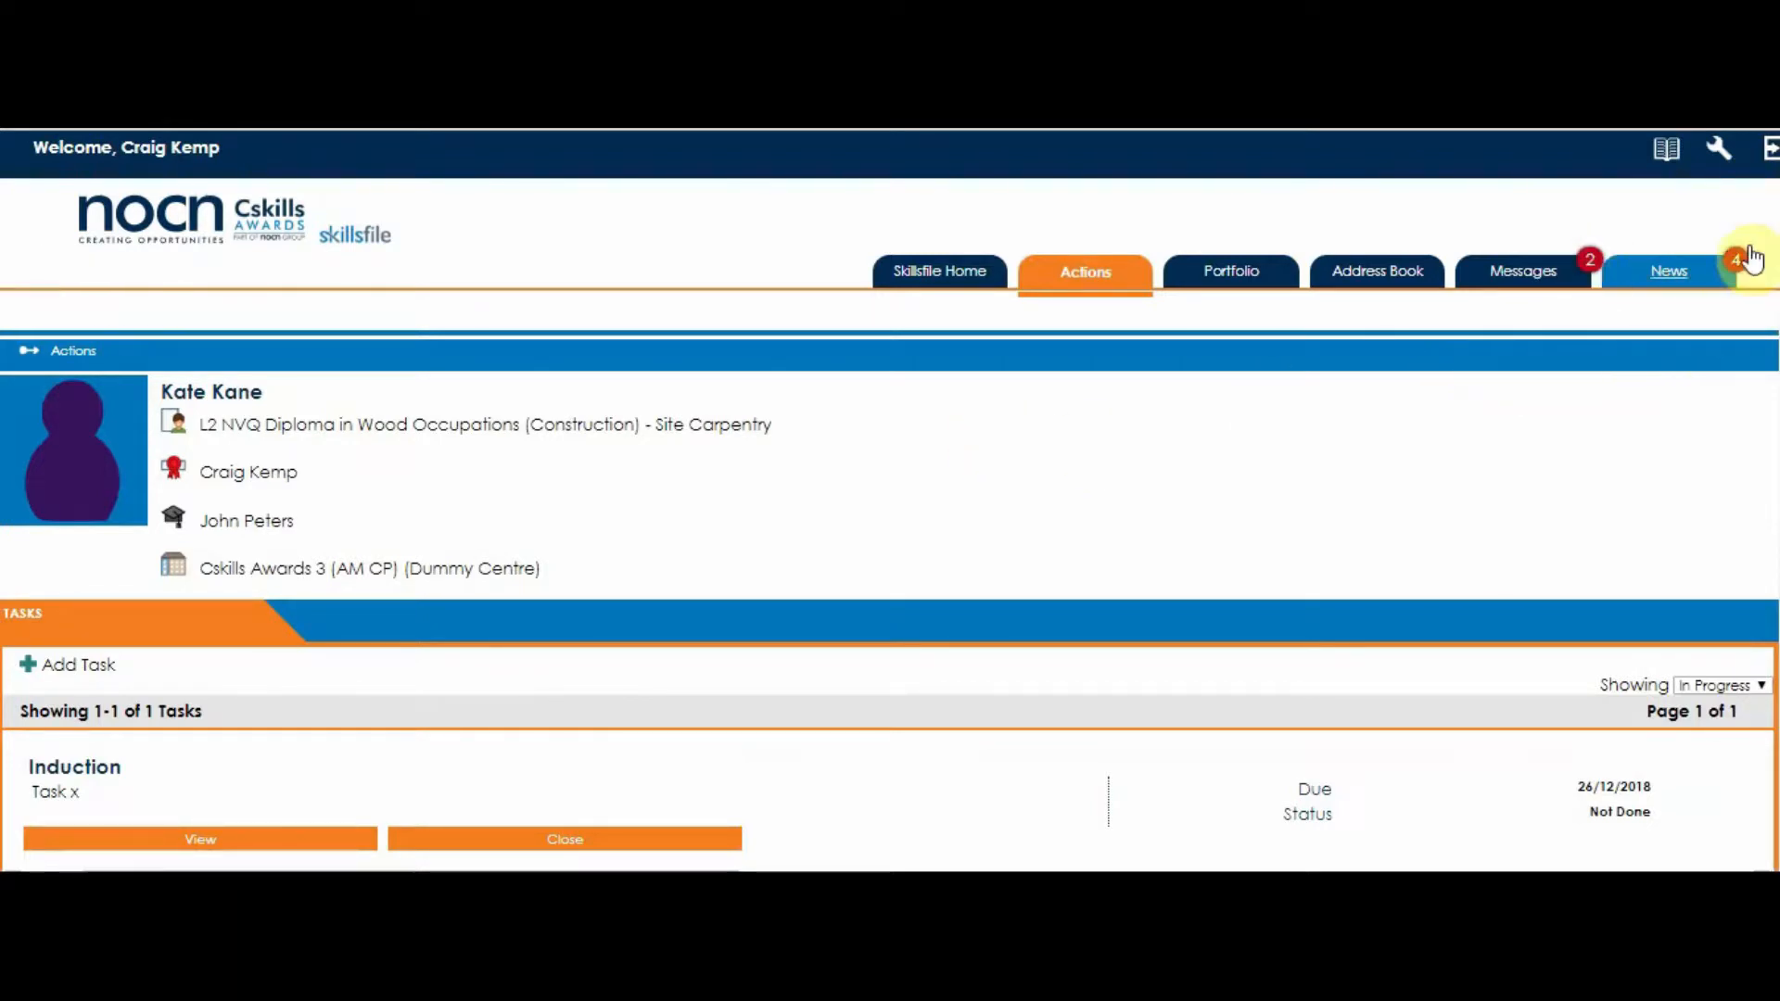
- Log out of the assessor account and sign in as the learner with the learner's username and password
{"action": "left_click", "coordinate": [1769, 153]}
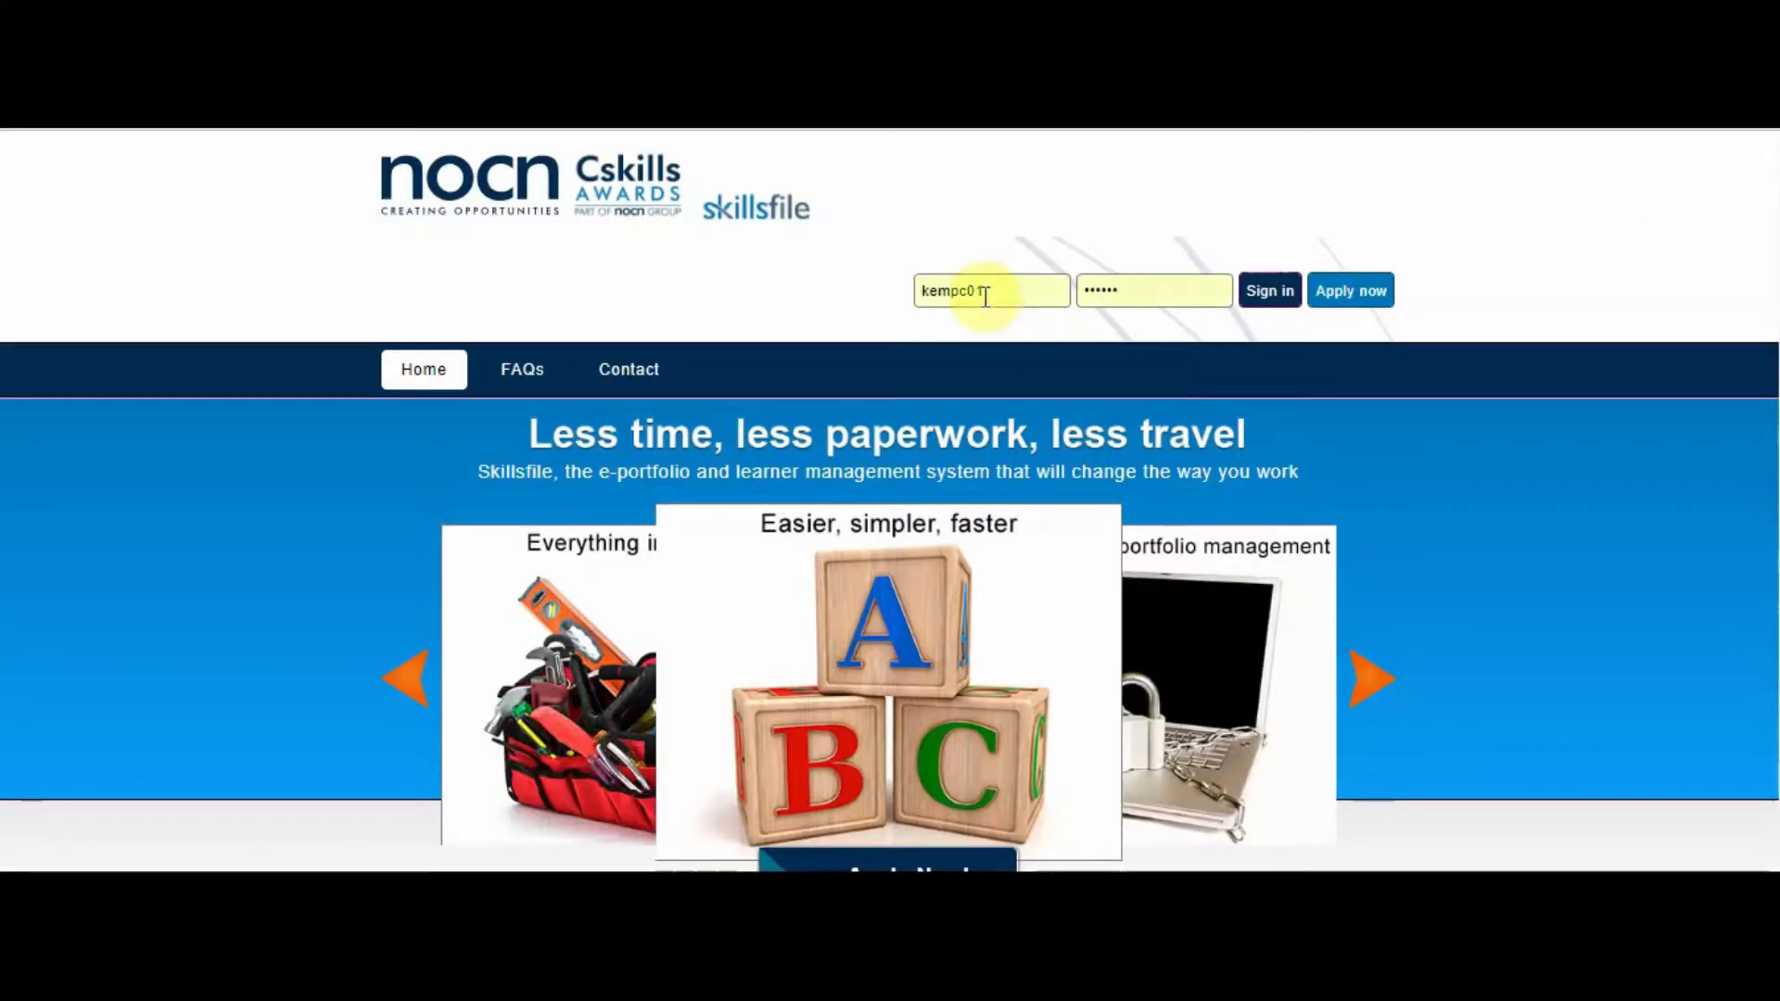
{"action": "left_click_drag", "start_coordinate": [988, 293], "coordinate": [940, 292]}
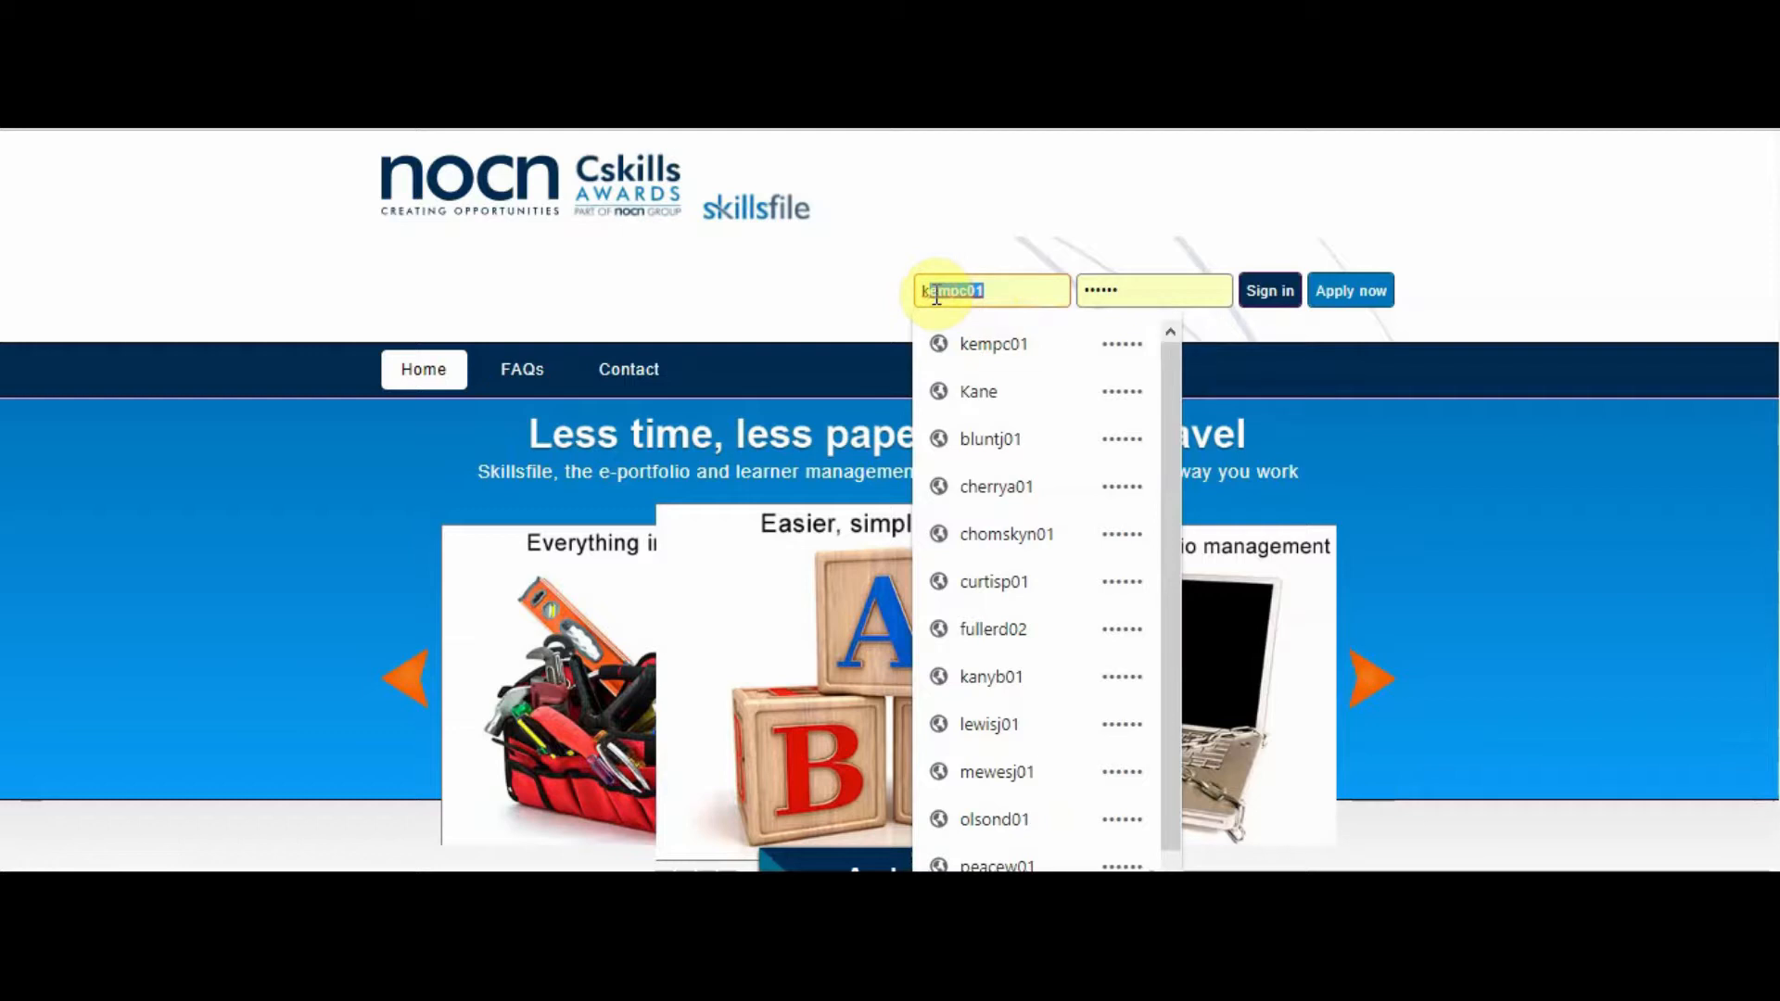
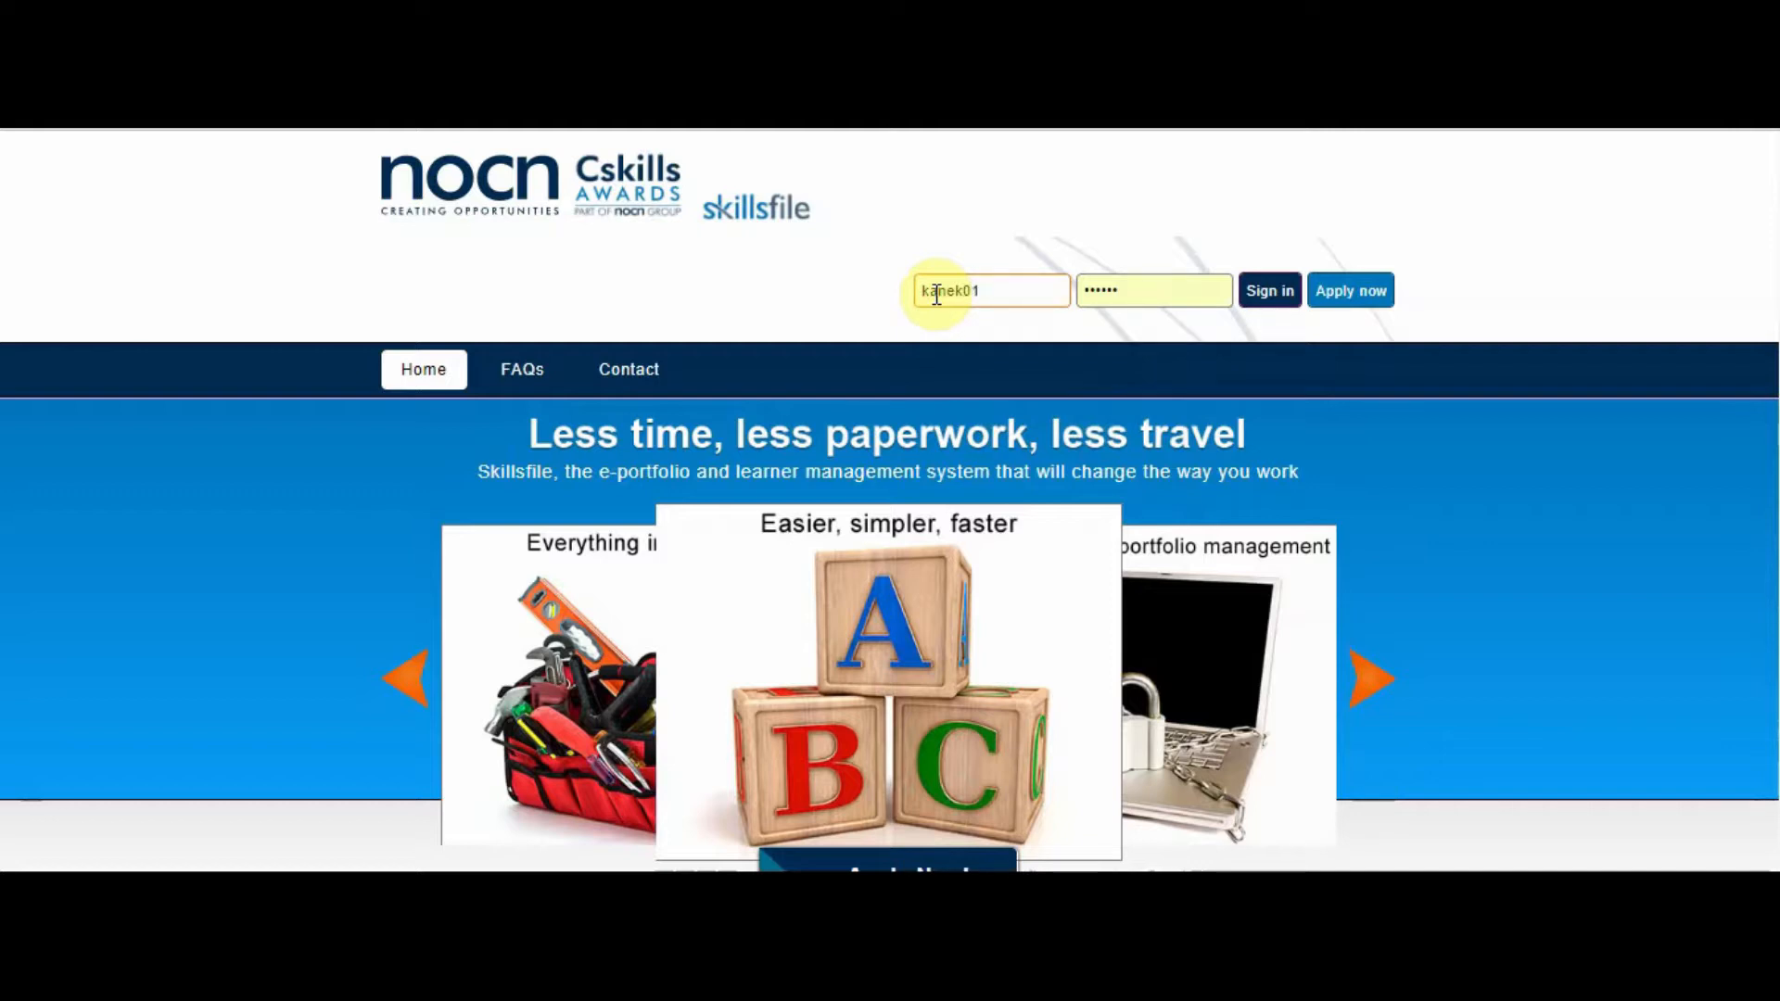
{"action": "key", "text": "Tab"}
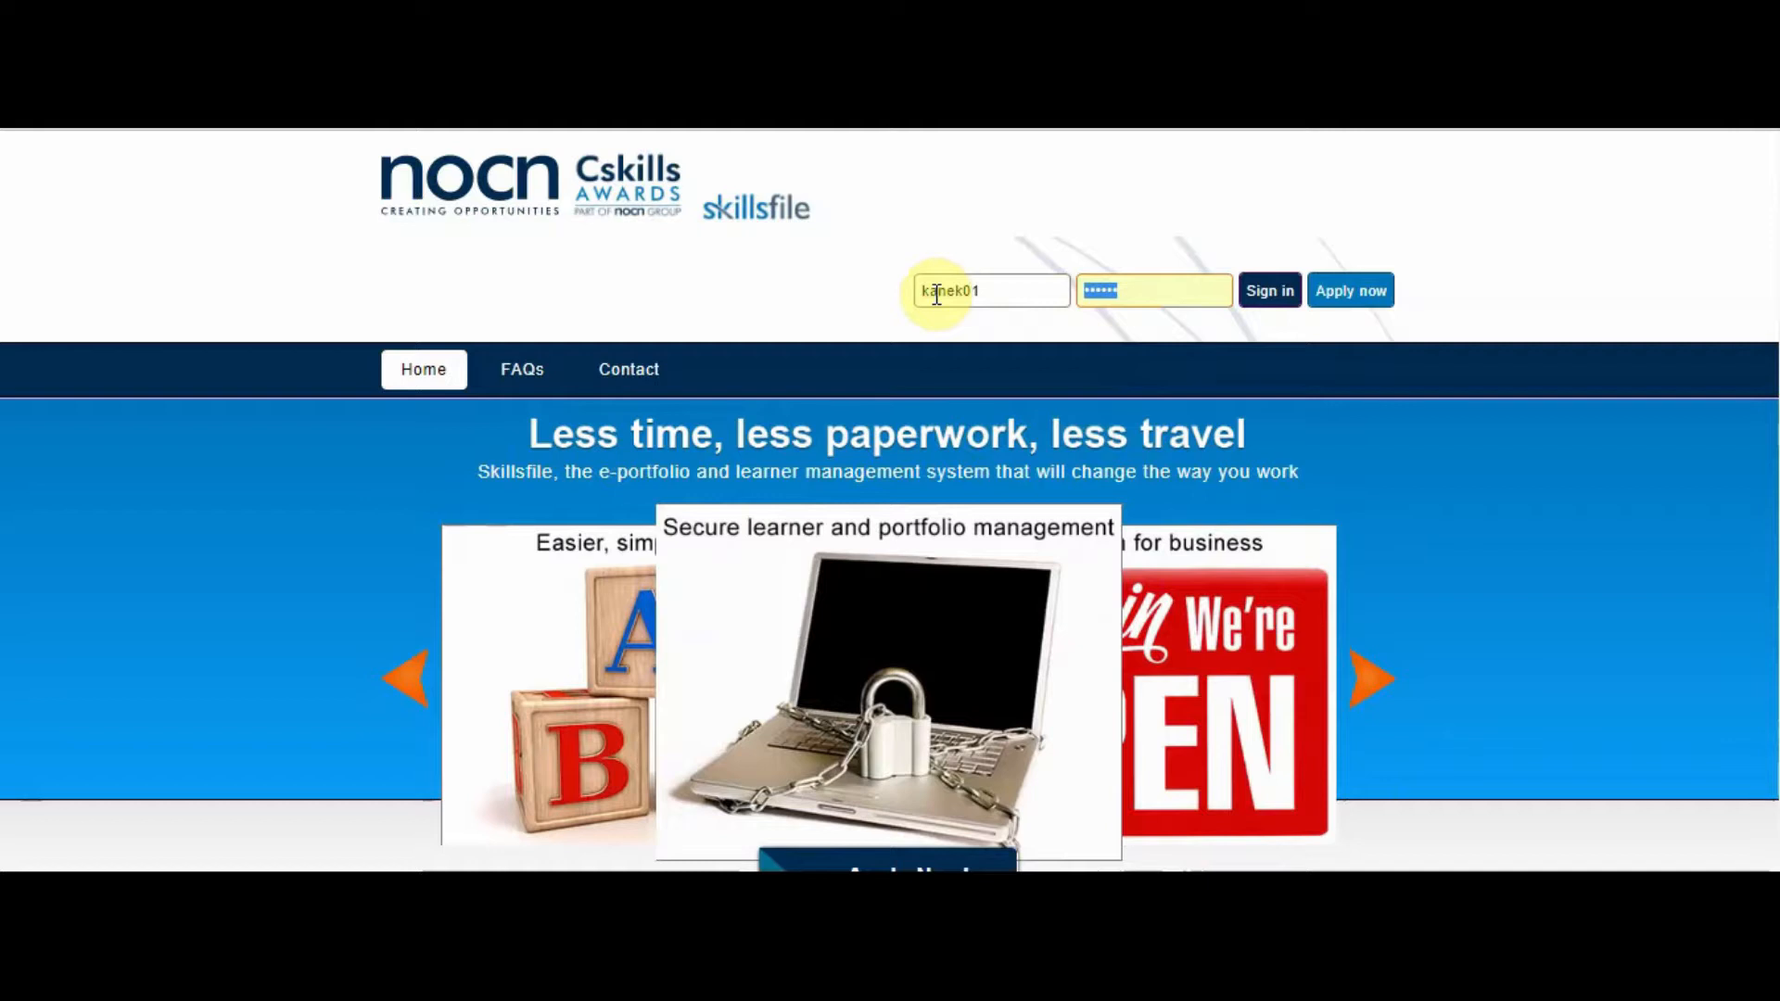
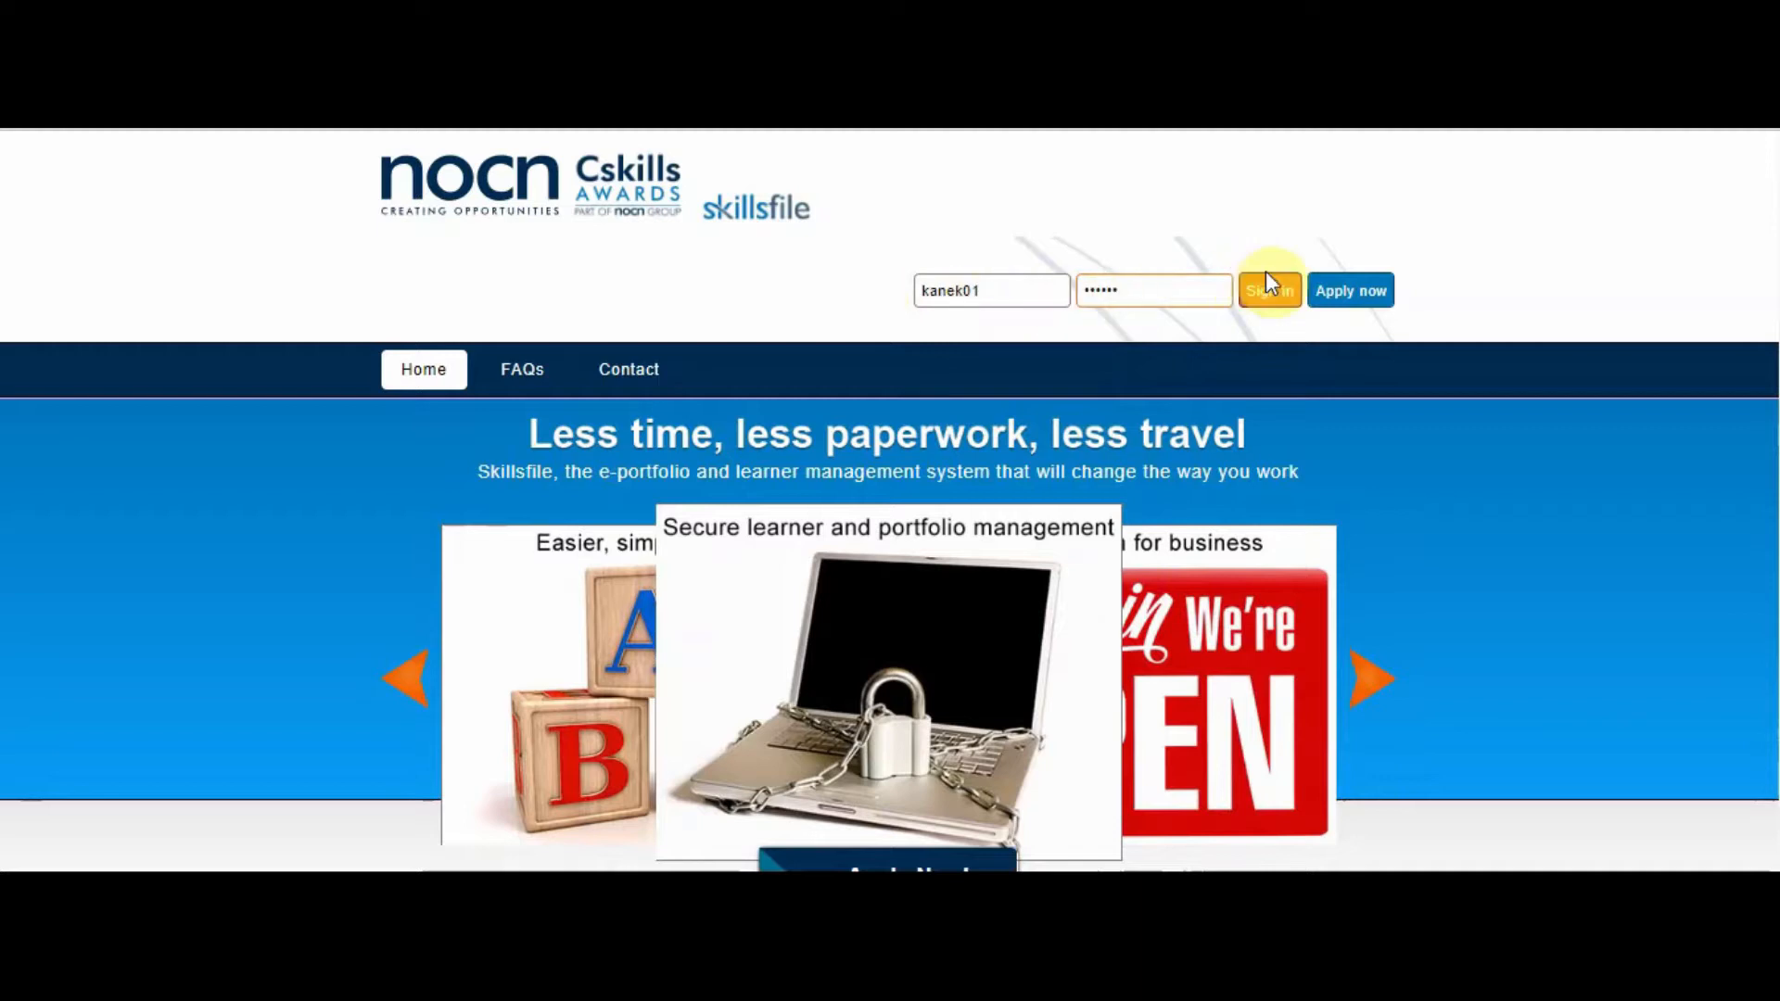
{"action": "left_click", "coordinate": [1266, 295]}
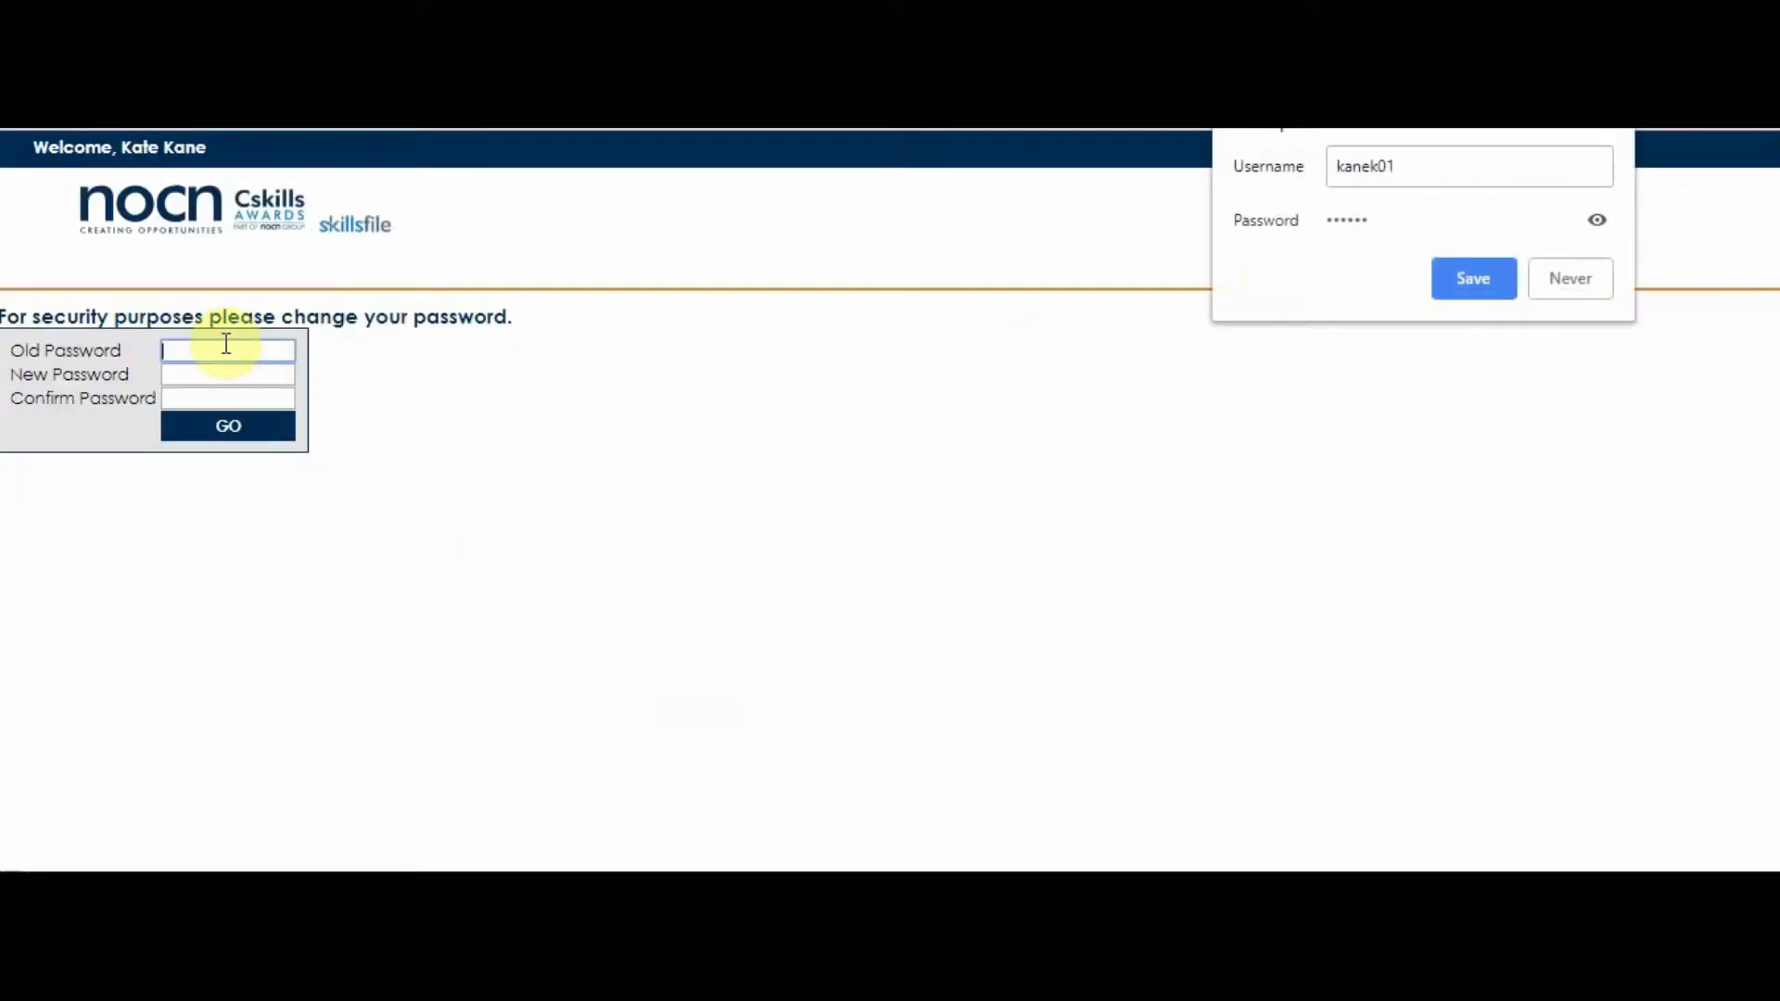
- Change the learner's password by entering the old password, the new password and its confirmation, and submit the form
{"action": "type", "text": "••"}
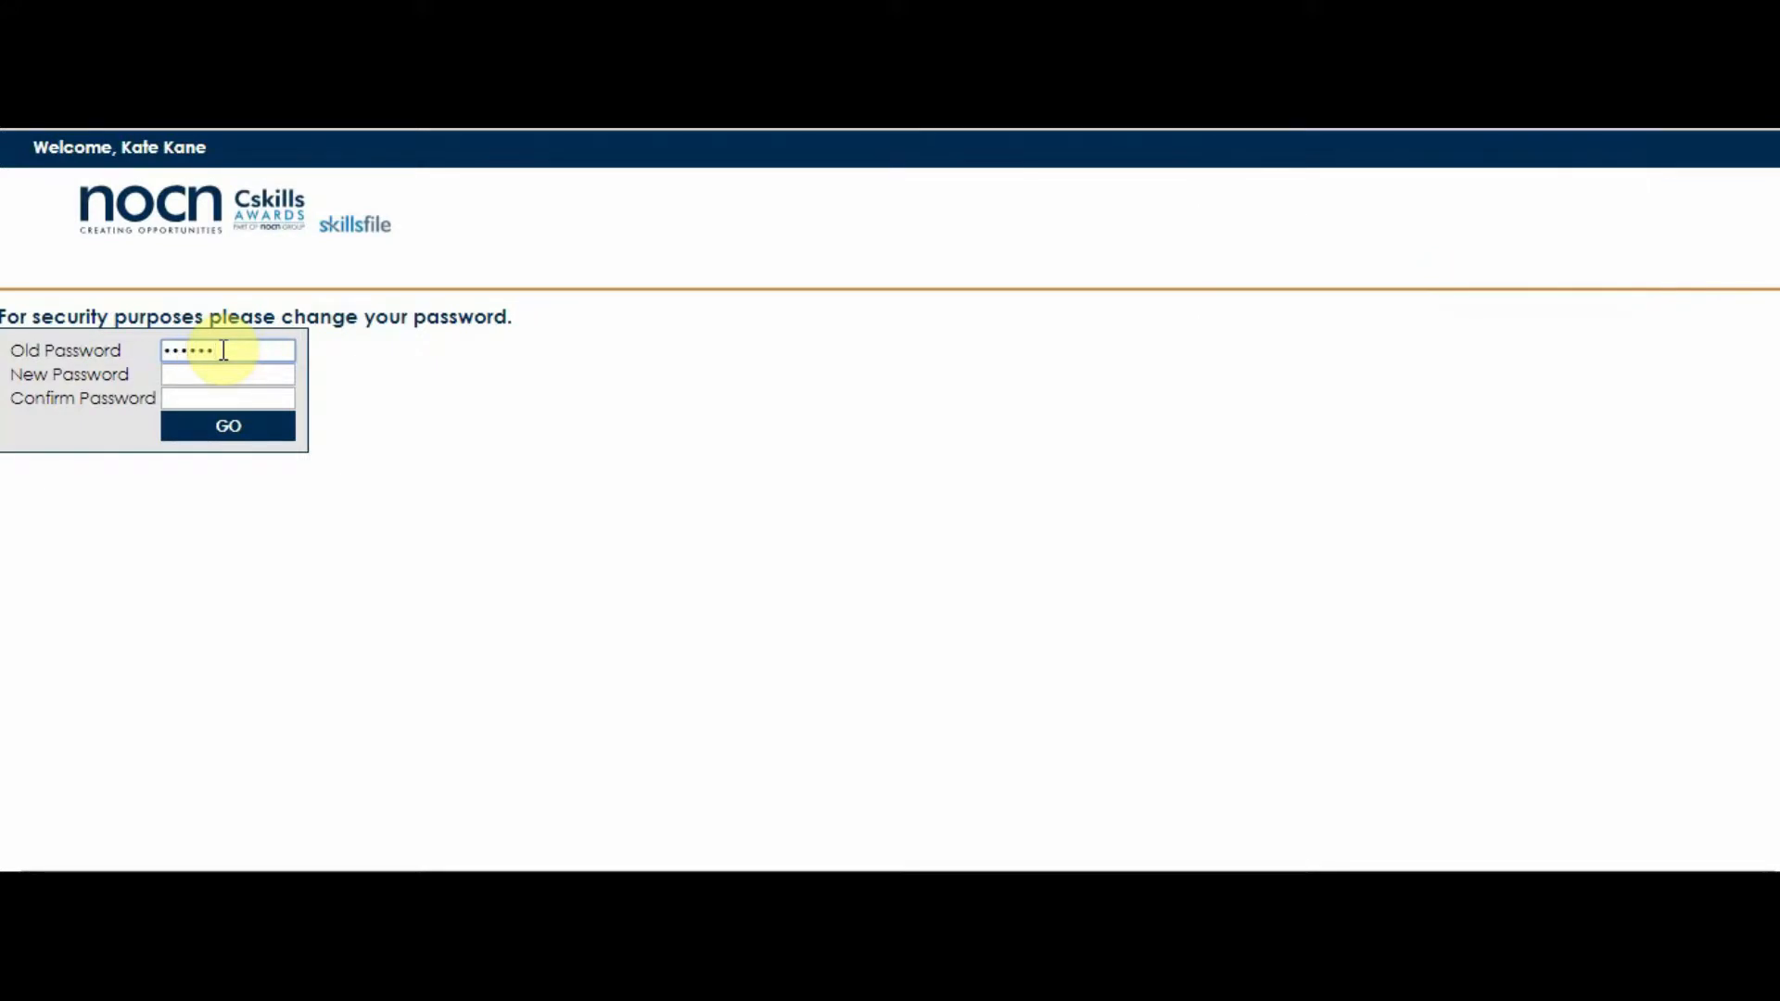
{"action": "key", "text": "Tab"}
{"action": "key", "text": "Tab"}
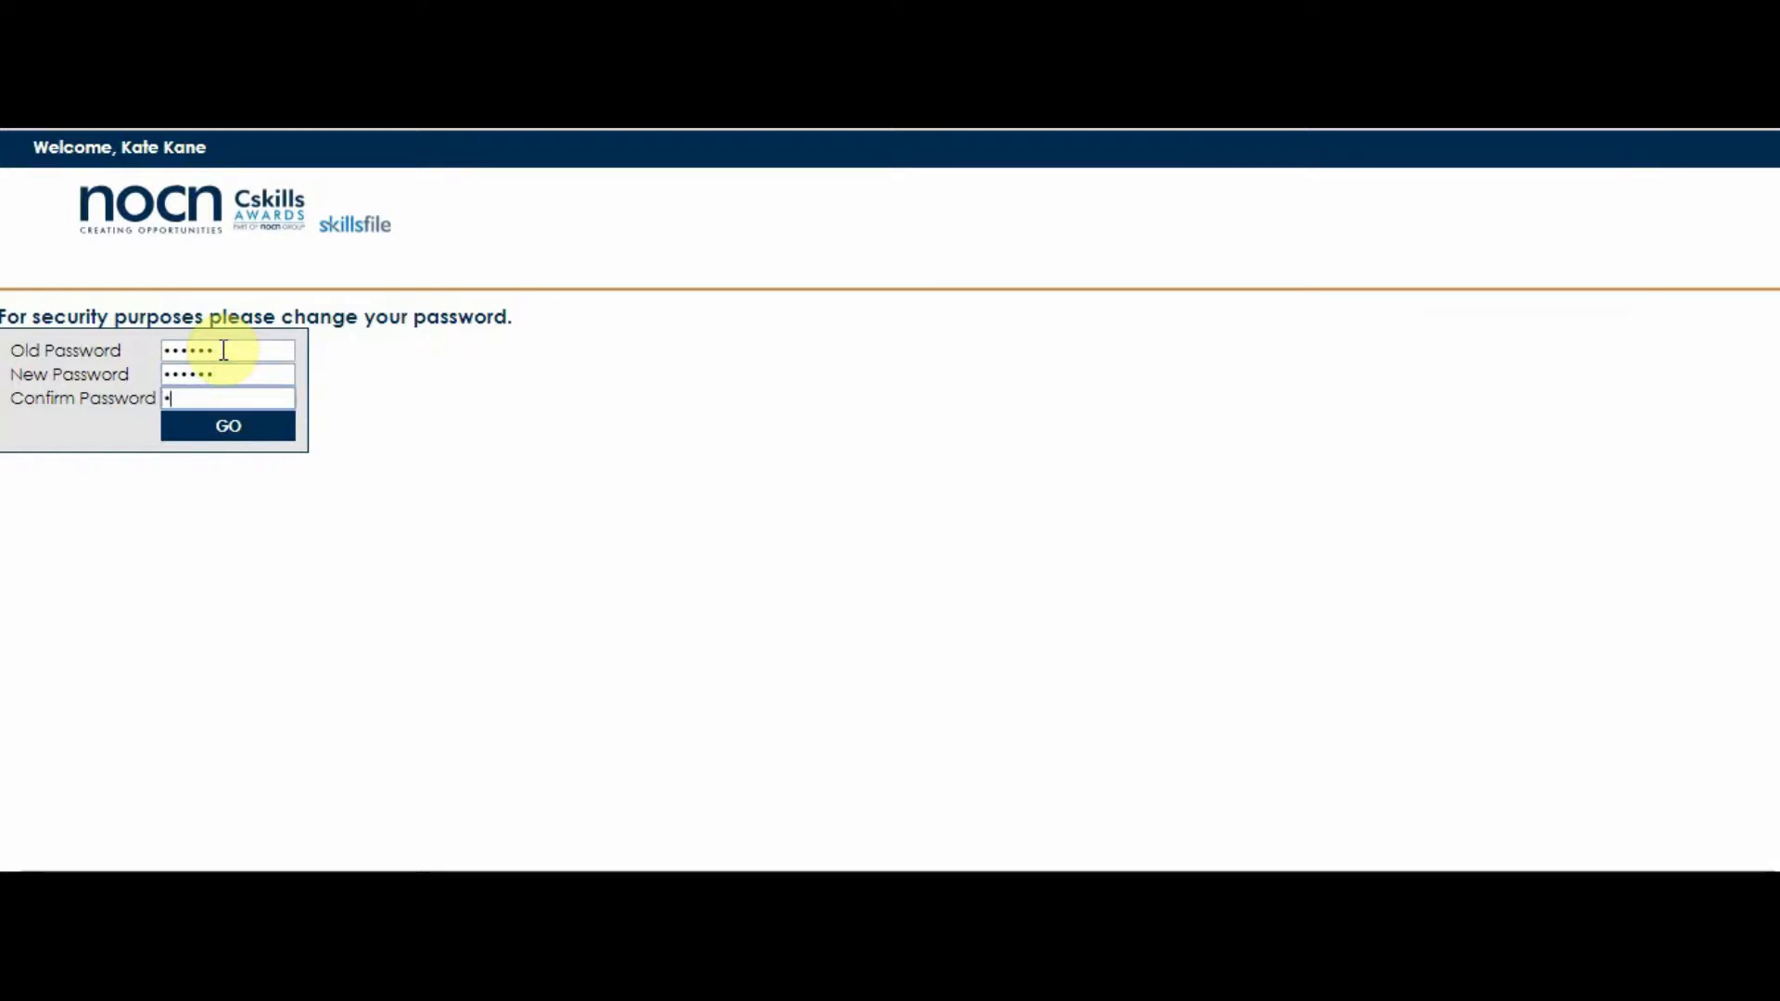
{"action": "type", "text": "••••"}
{"action": "left_click", "coordinate": [228, 428]}
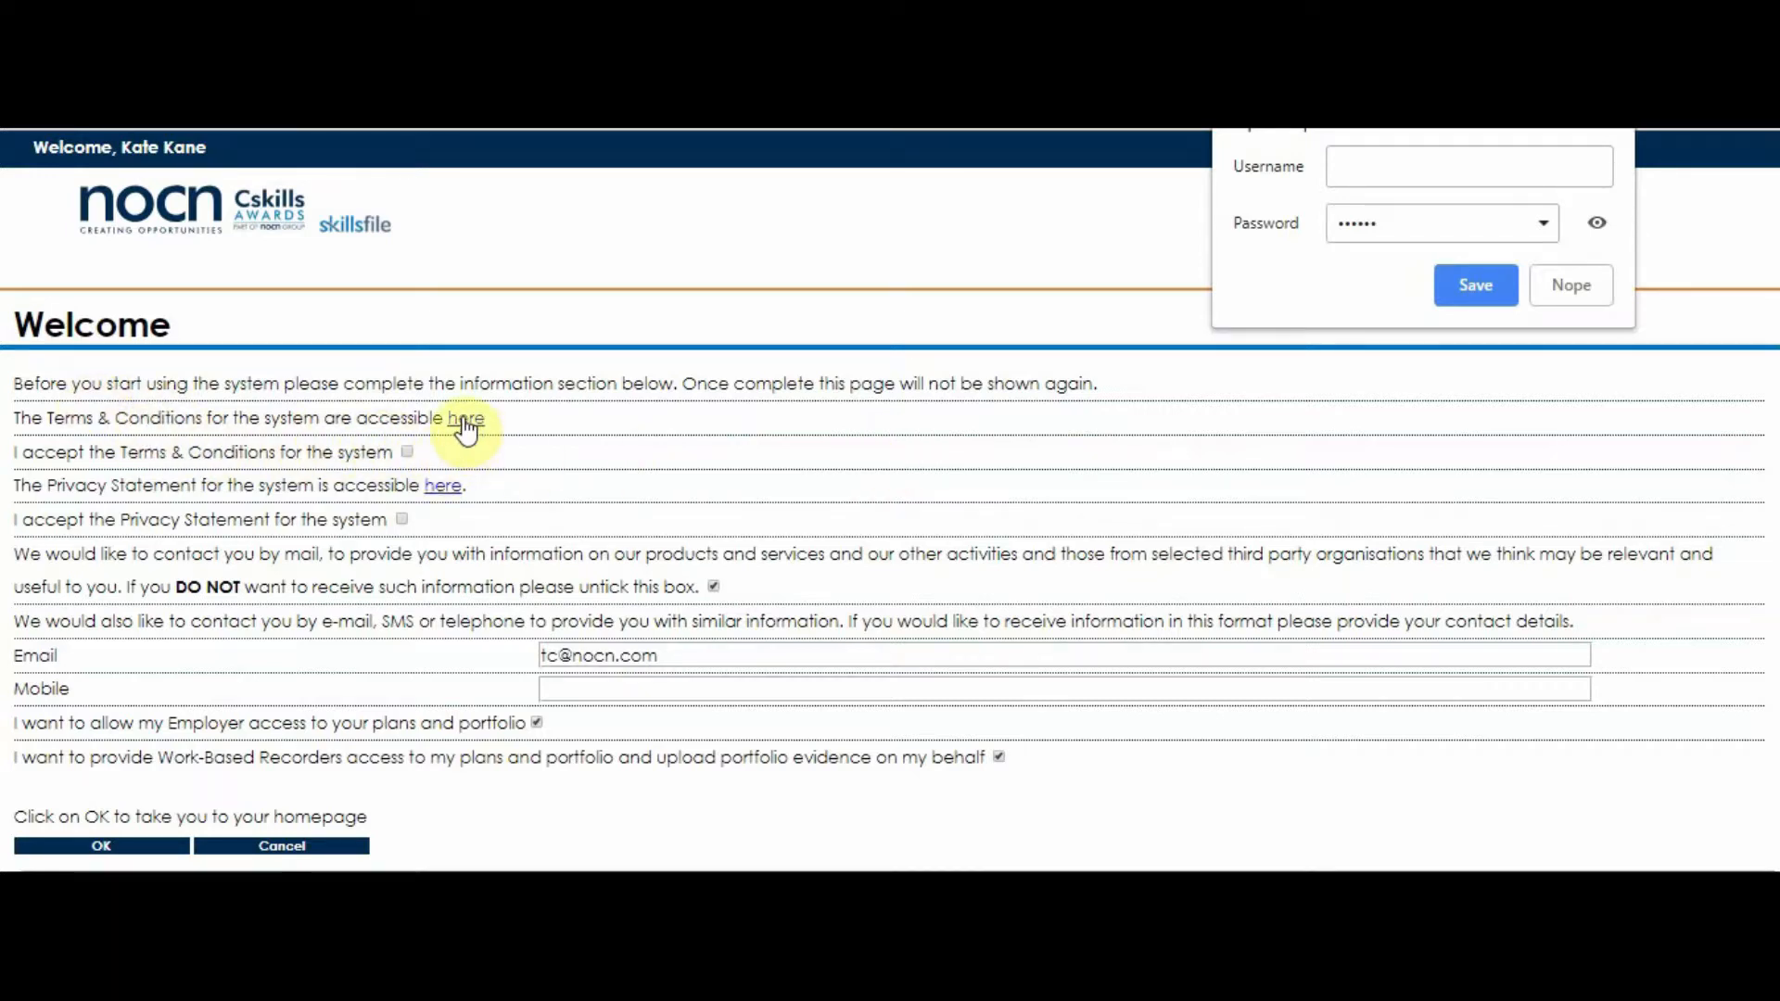
- Complete the welcome form: accept the Terms & Conditions and Privacy Statement, untick contact by mail, enter the mobile number and submit
{"action": "left_click", "coordinate": [406, 453]}
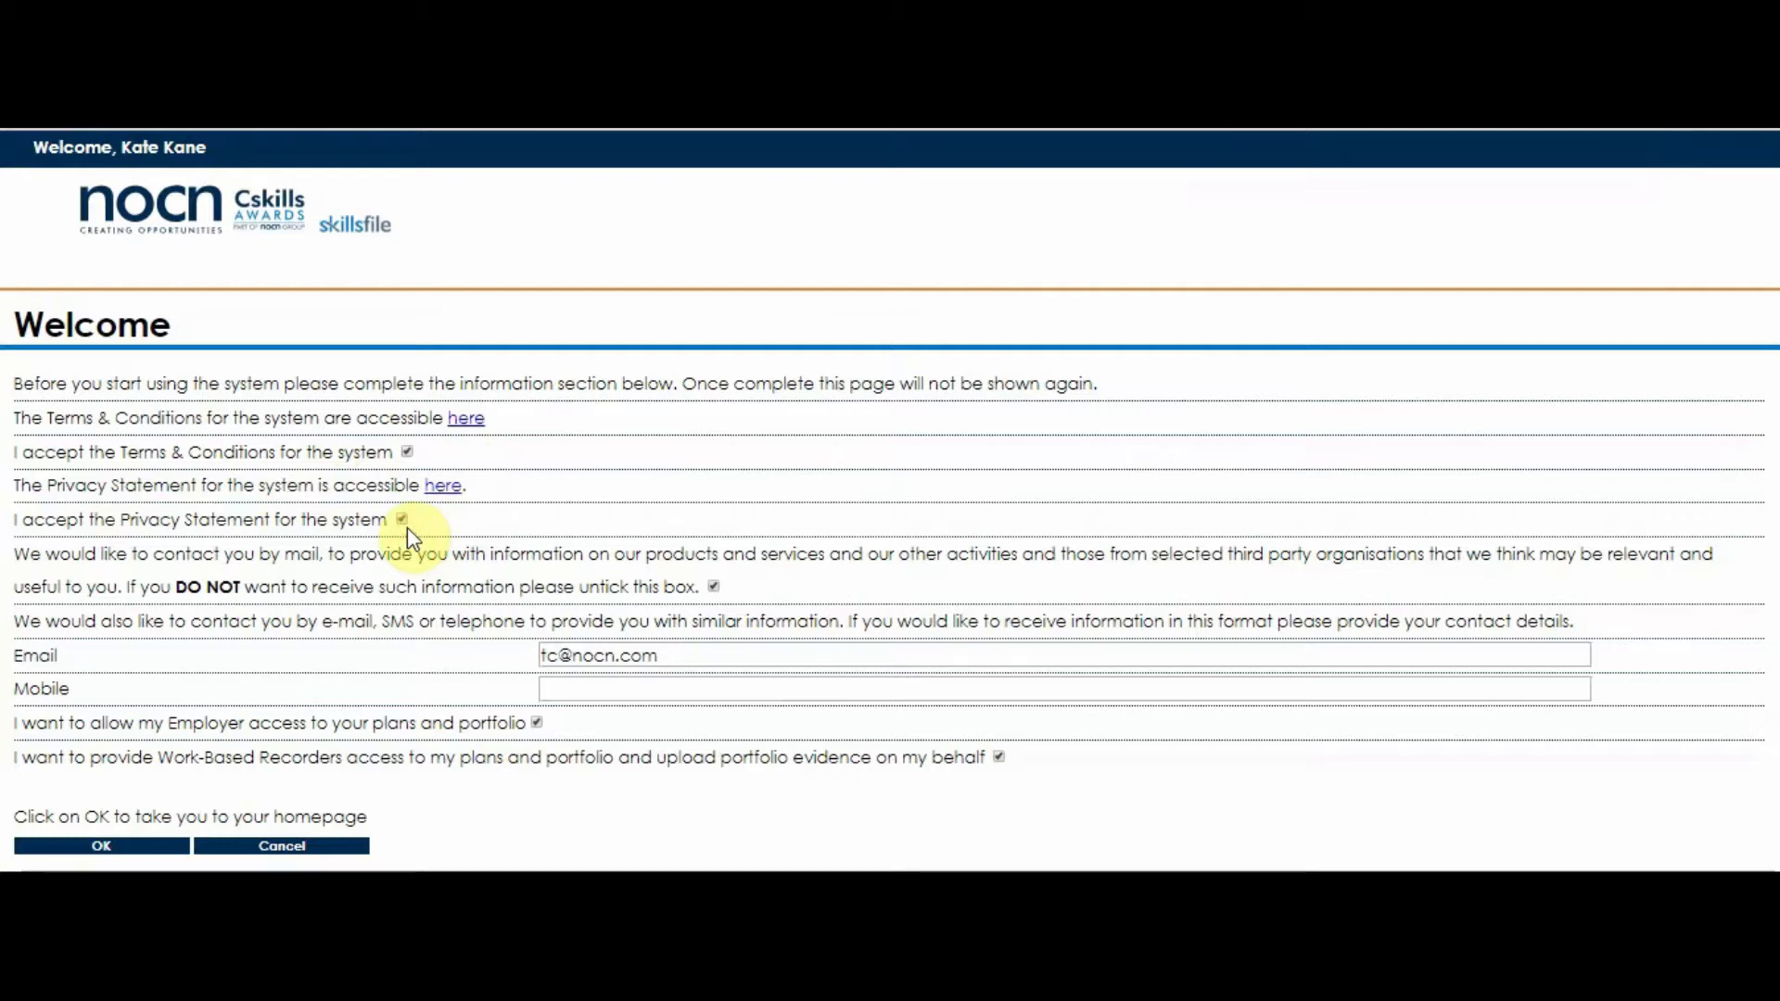
{"action": "left_click", "coordinate": [712, 585]}
{"action": "left_click", "coordinate": [567, 690]}
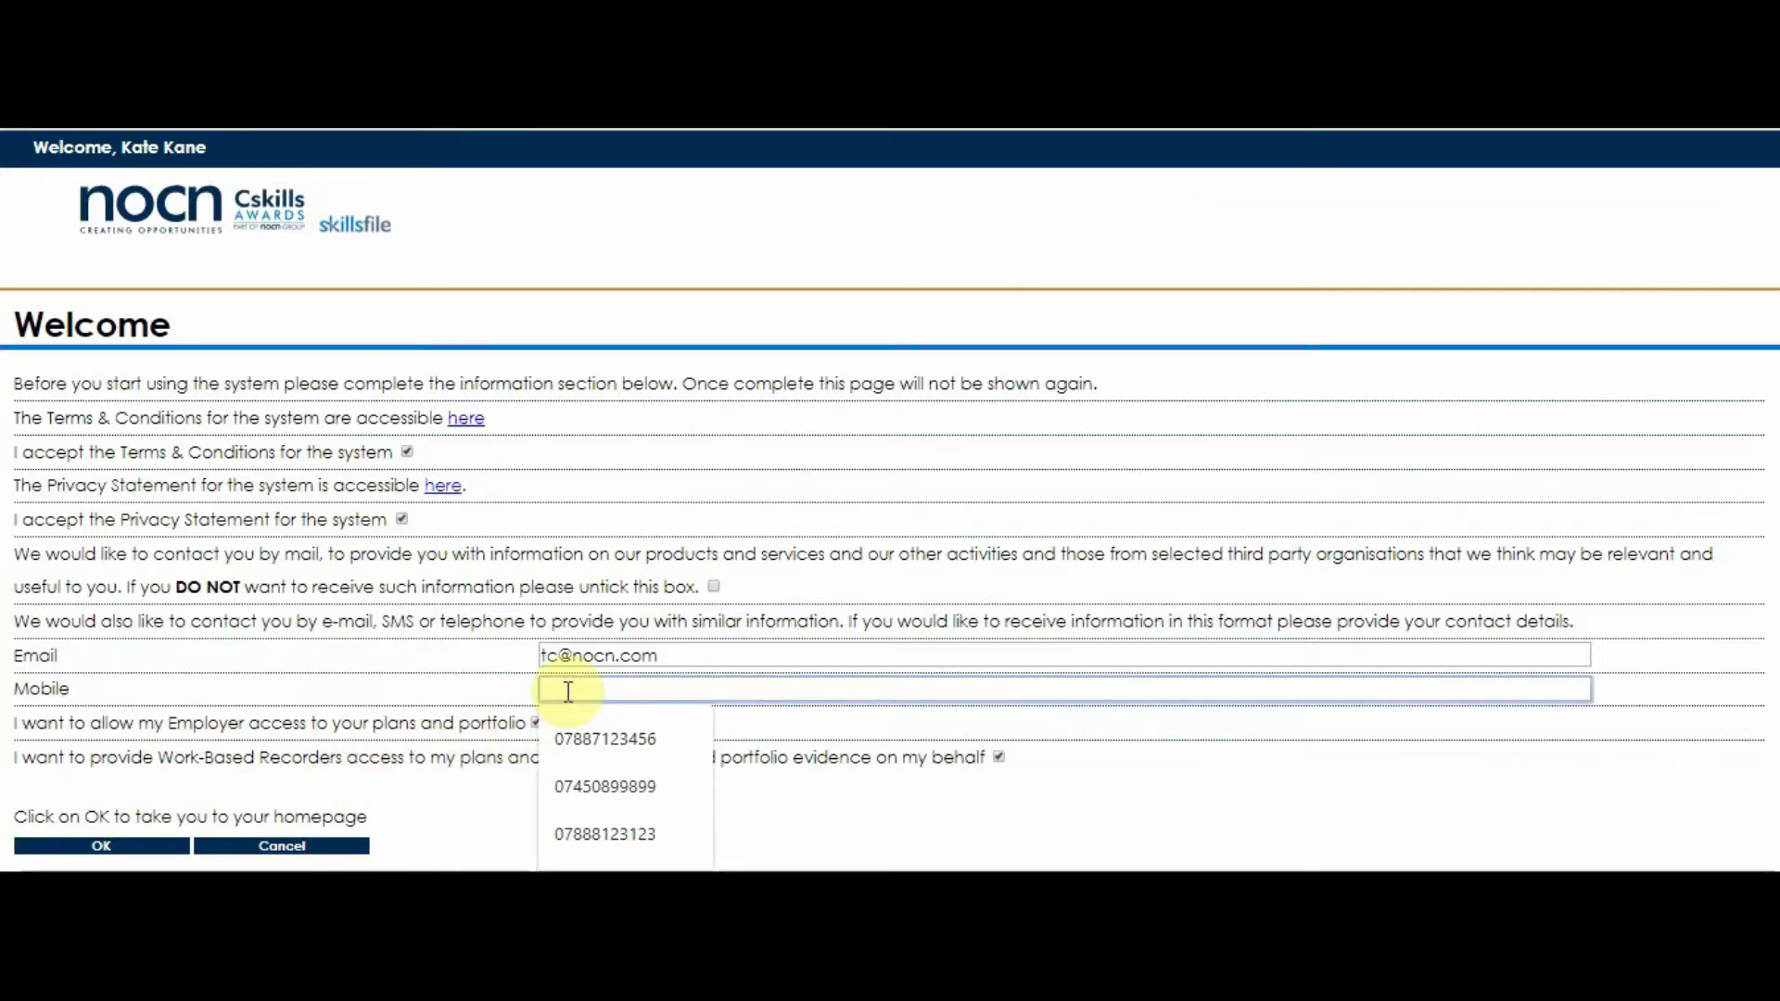
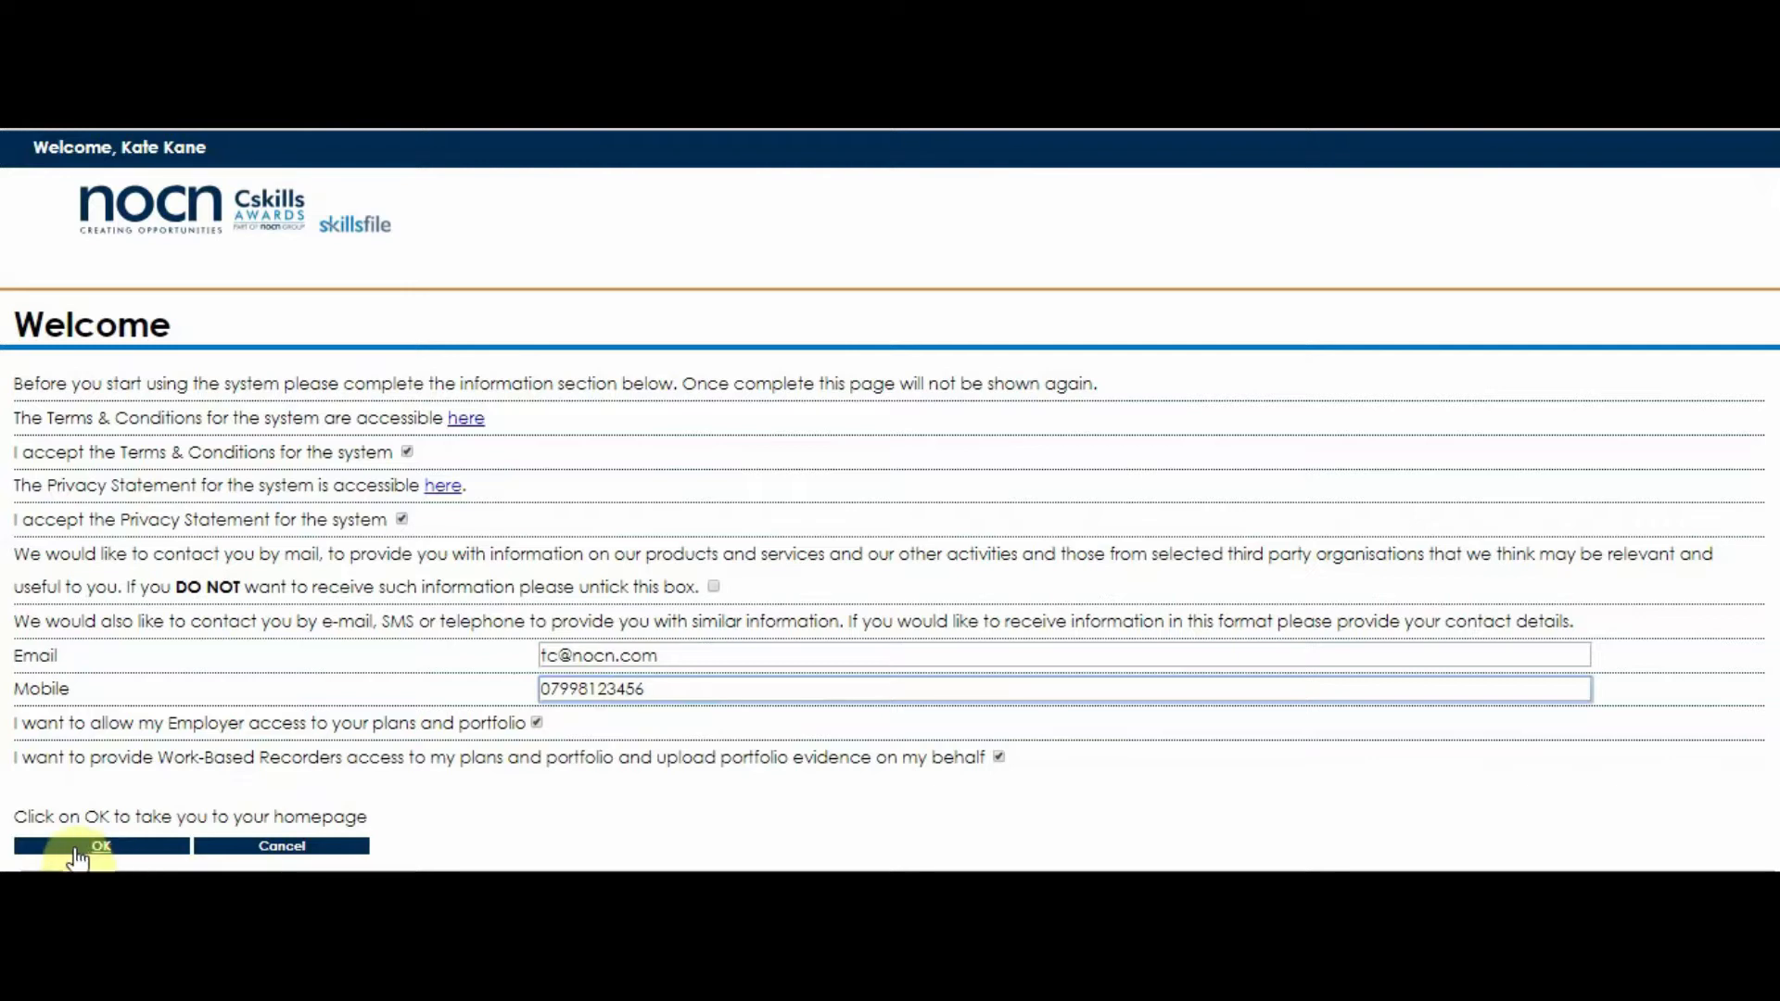
{"action": "left_click", "coordinate": [104, 847]}
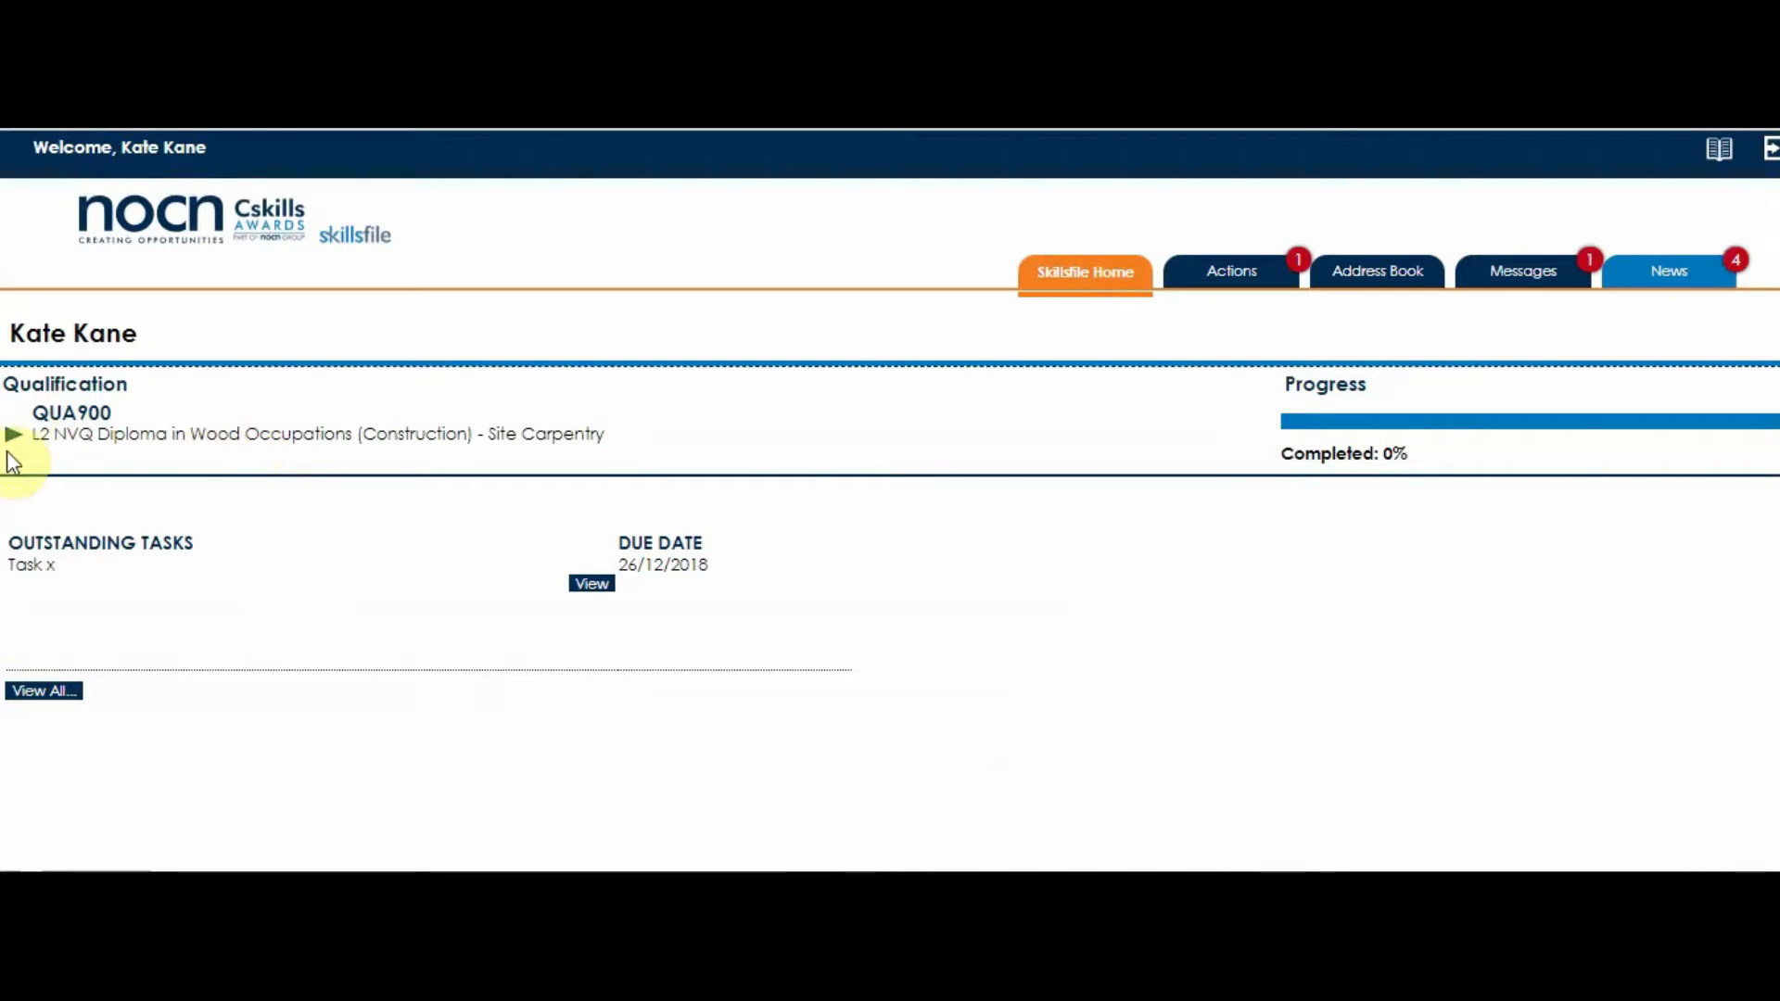
- Expand the QUA900 Site Carpentry qualification to check each unit's progress, and collapse it again
{"action": "left_click", "coordinate": [14, 433]}
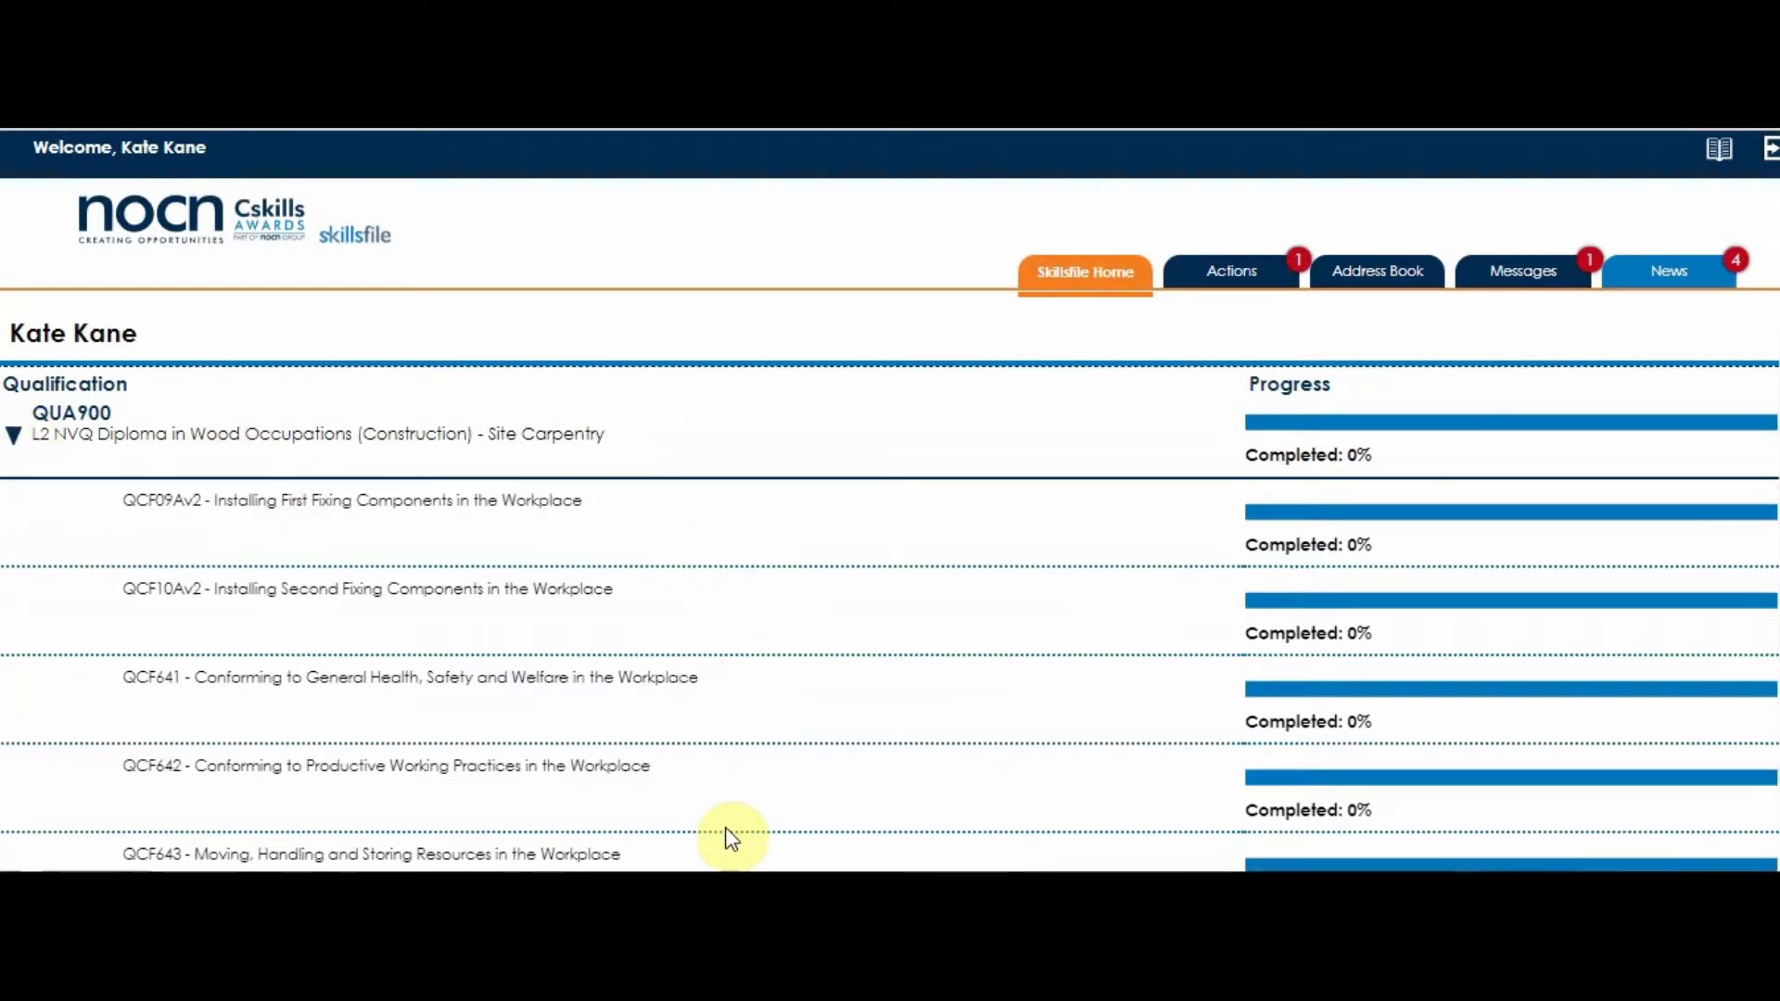
{"action": "left_click", "coordinate": [14, 435]}
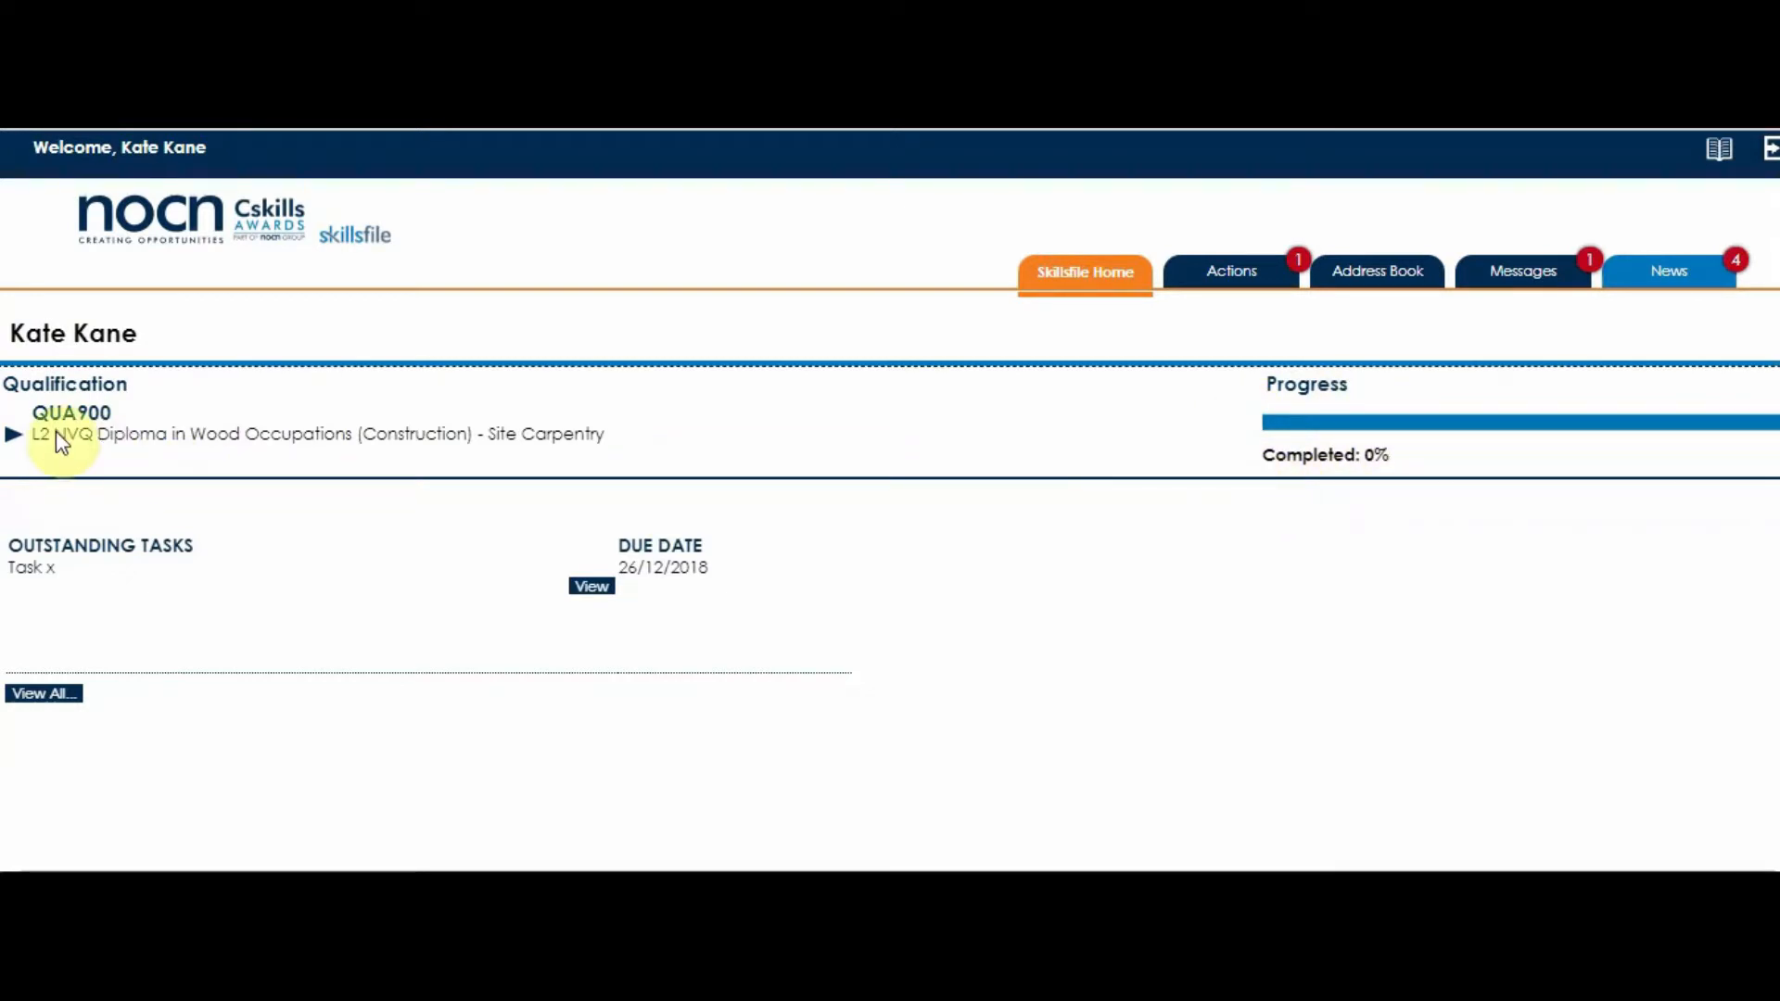
{"action": "left_click", "coordinate": [13, 436]}
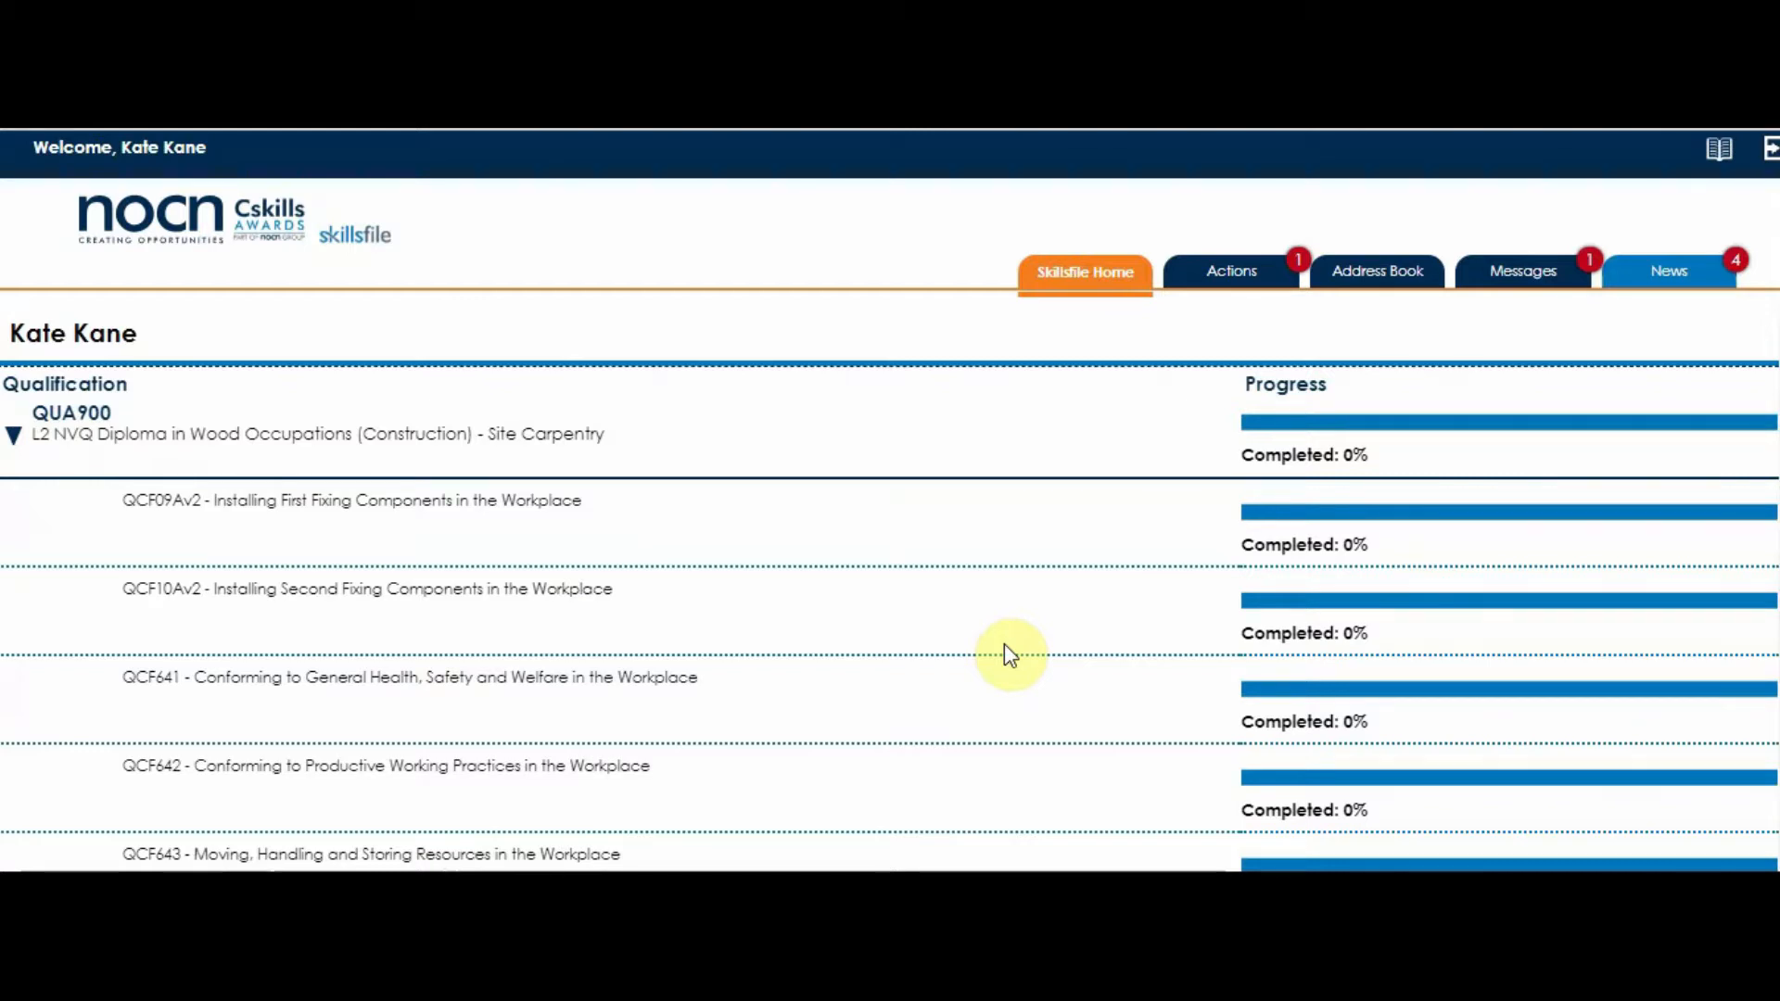
{"action": "scroll", "coordinate": [1003, 645], "scroll_direction": "down", "scroll_amount": 2}
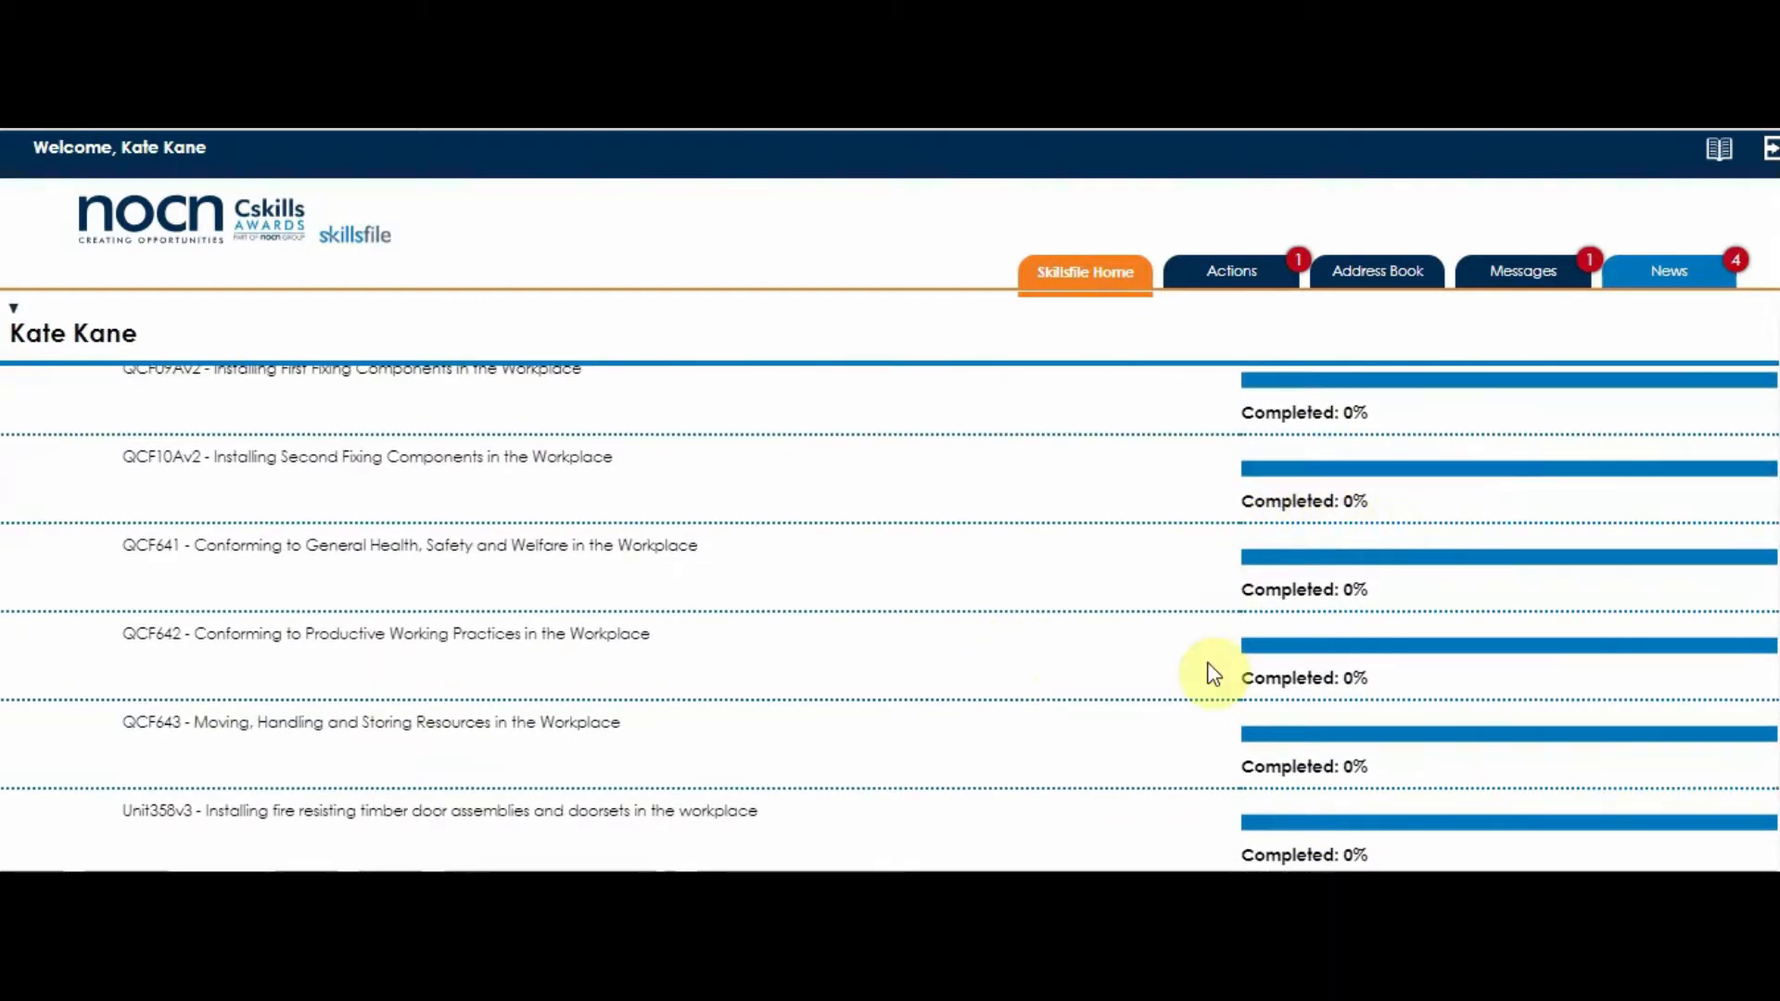
{"action": "scroll", "coordinate": [1152, 723], "scroll_direction": "up", "scroll_amount": 2}
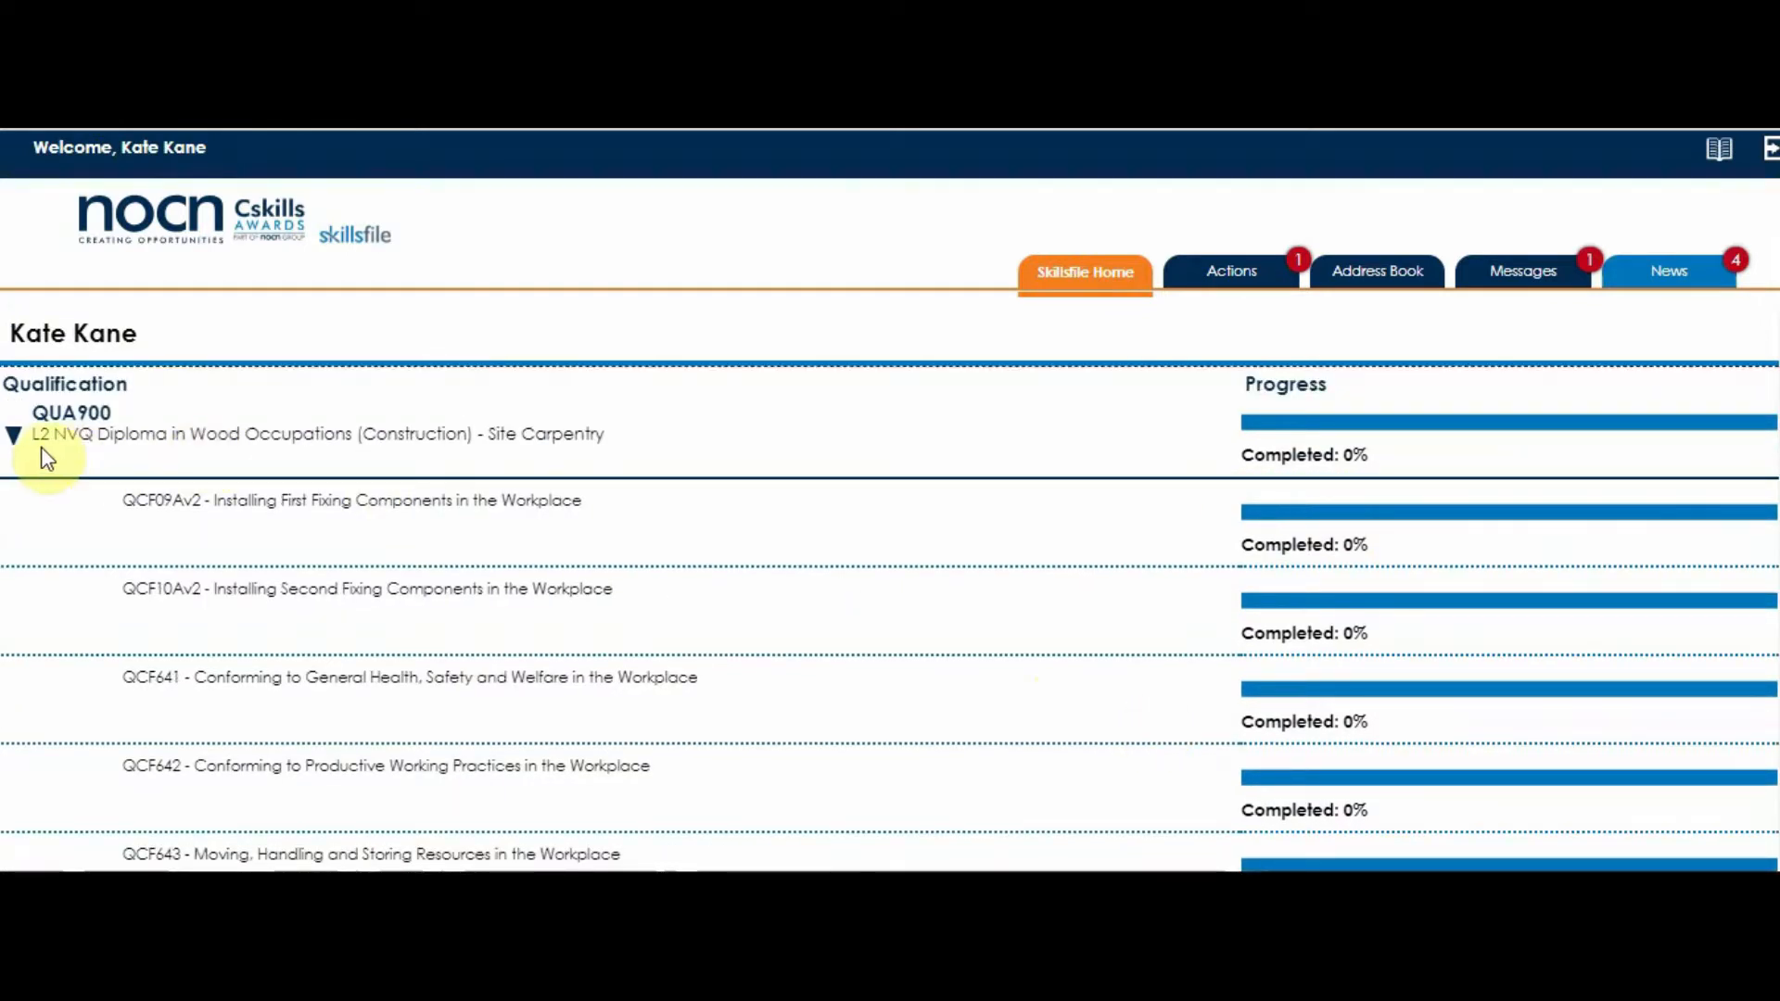
{"action": "left_click", "coordinate": [13, 436]}
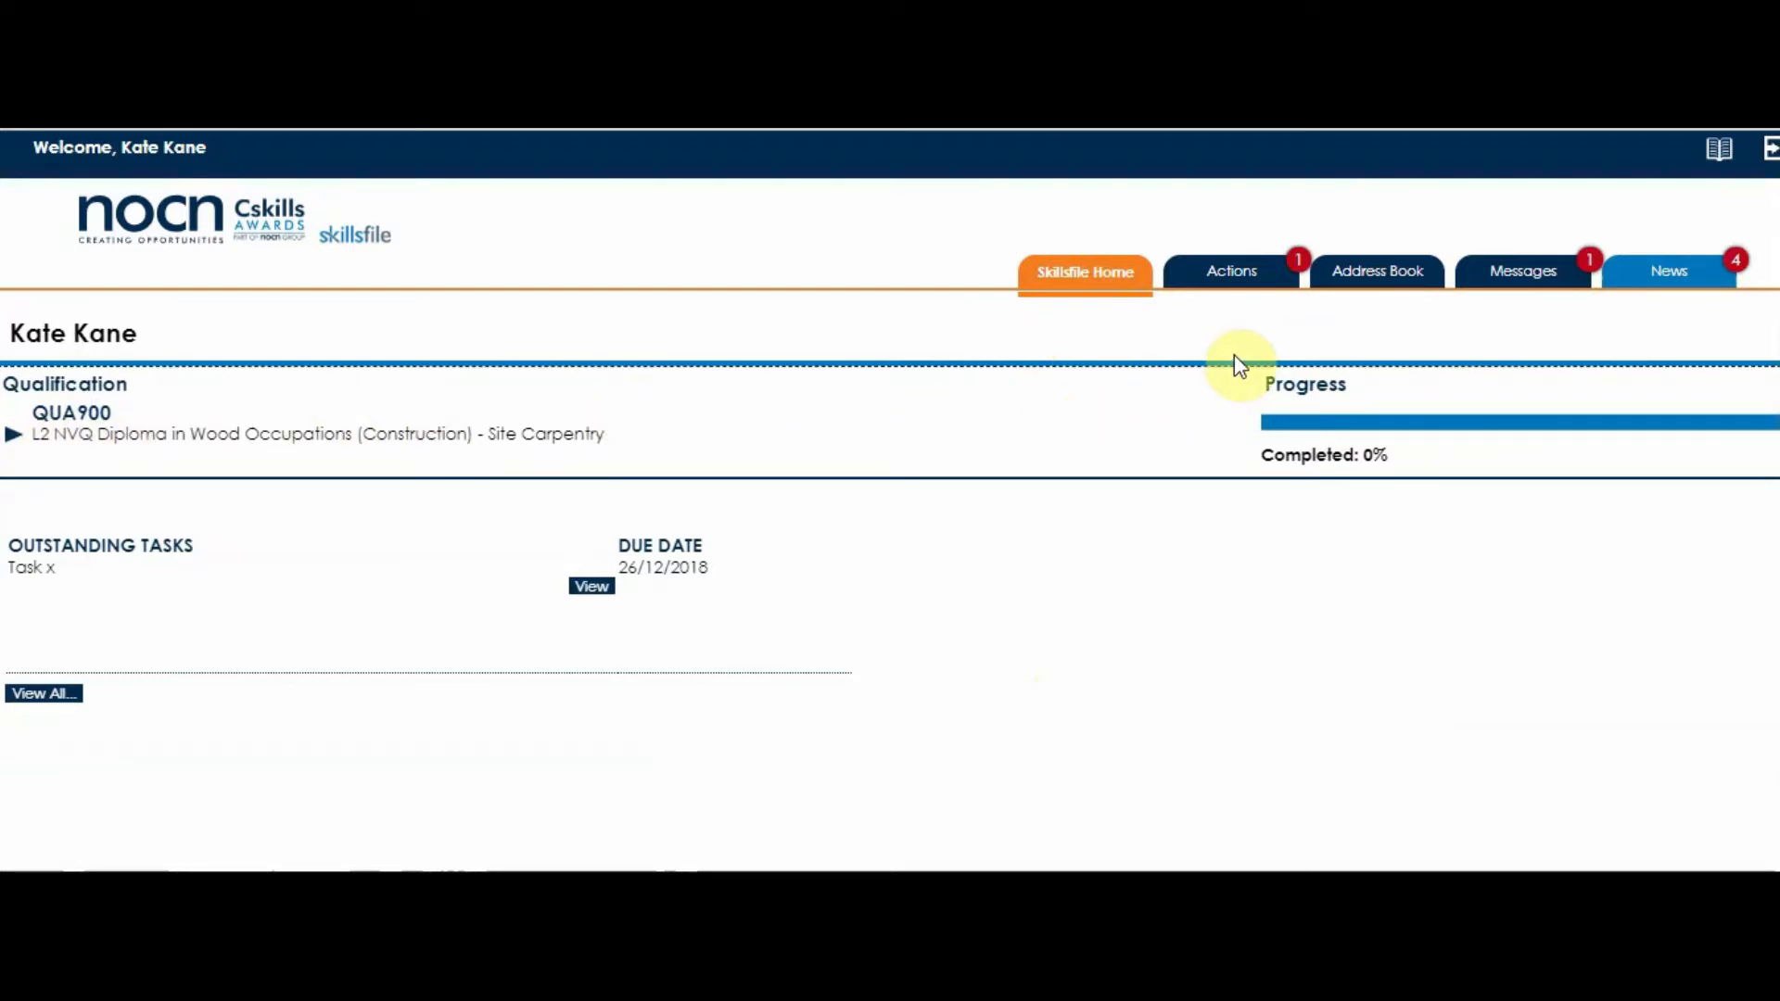
- Log out of the learner account, sign back in with the saved assessor credentials and open the address book
{"action": "left_click", "coordinate": [1768, 159]}
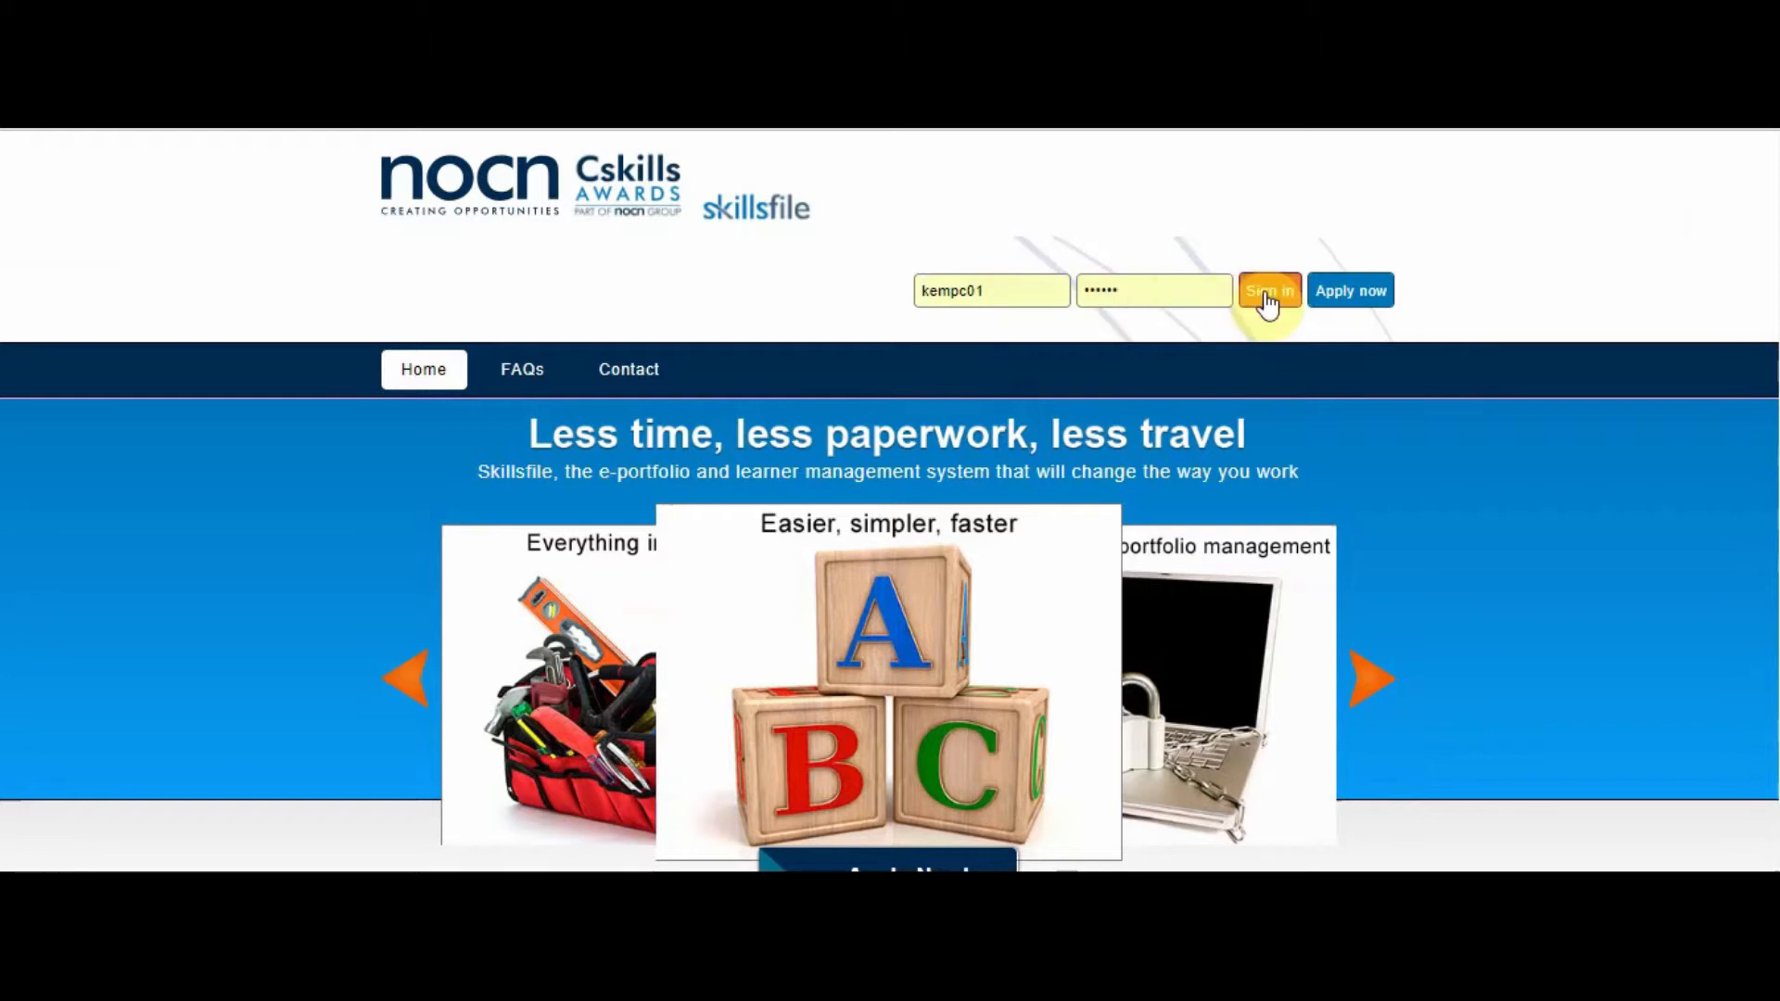
{"action": "left_click", "coordinate": [1267, 294]}
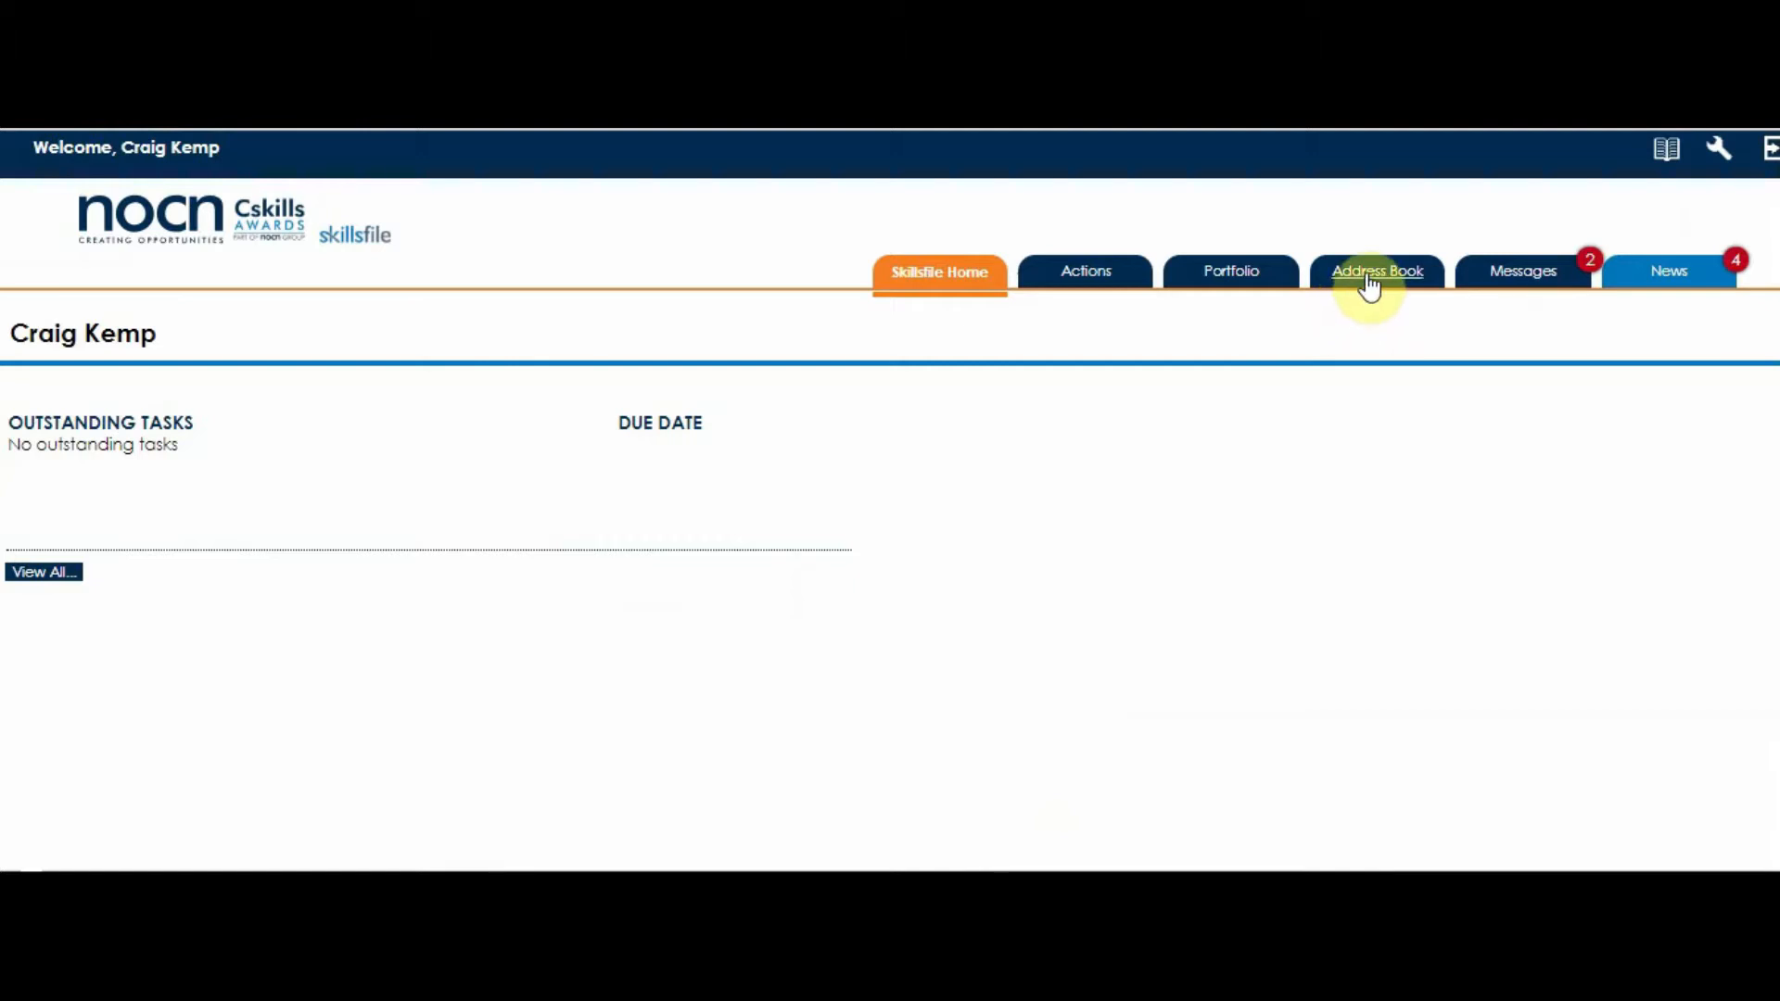
{"action": "left_click", "coordinate": [1370, 284]}
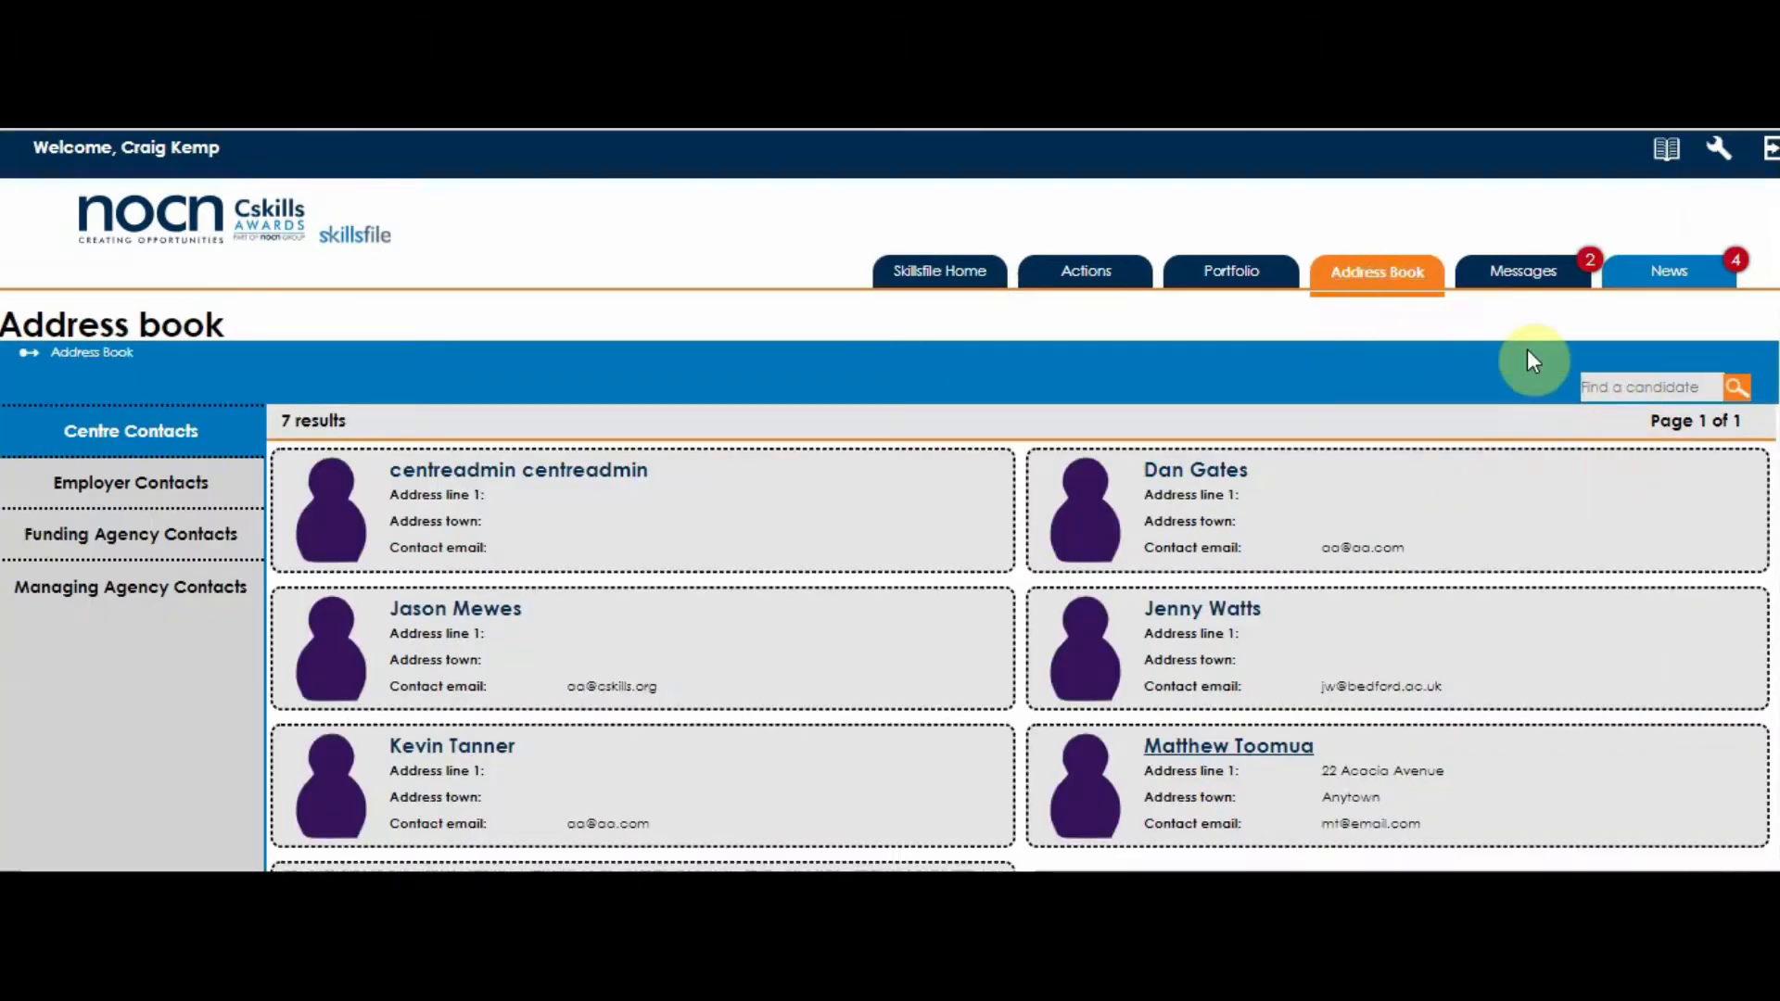
- Search the address book for the candidate by surname and open the learner's profile
{"action": "left_click", "coordinate": [1611, 382]}
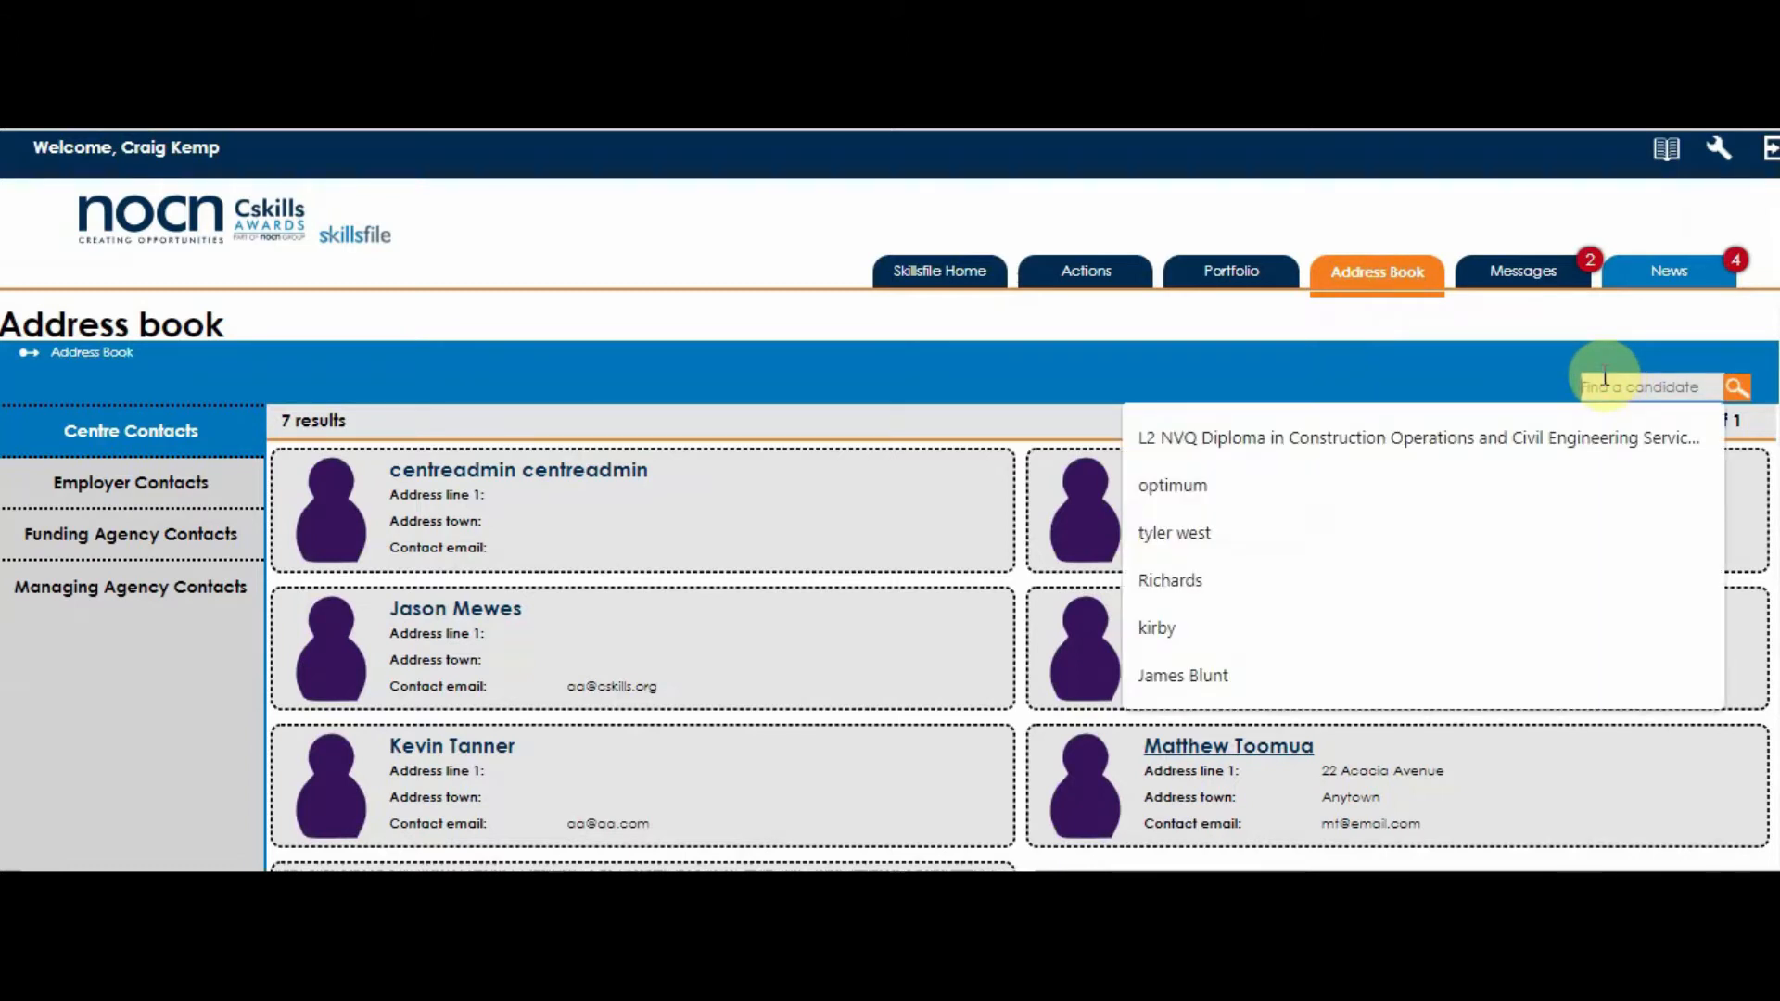
{"action": "type", "text": "karte"}
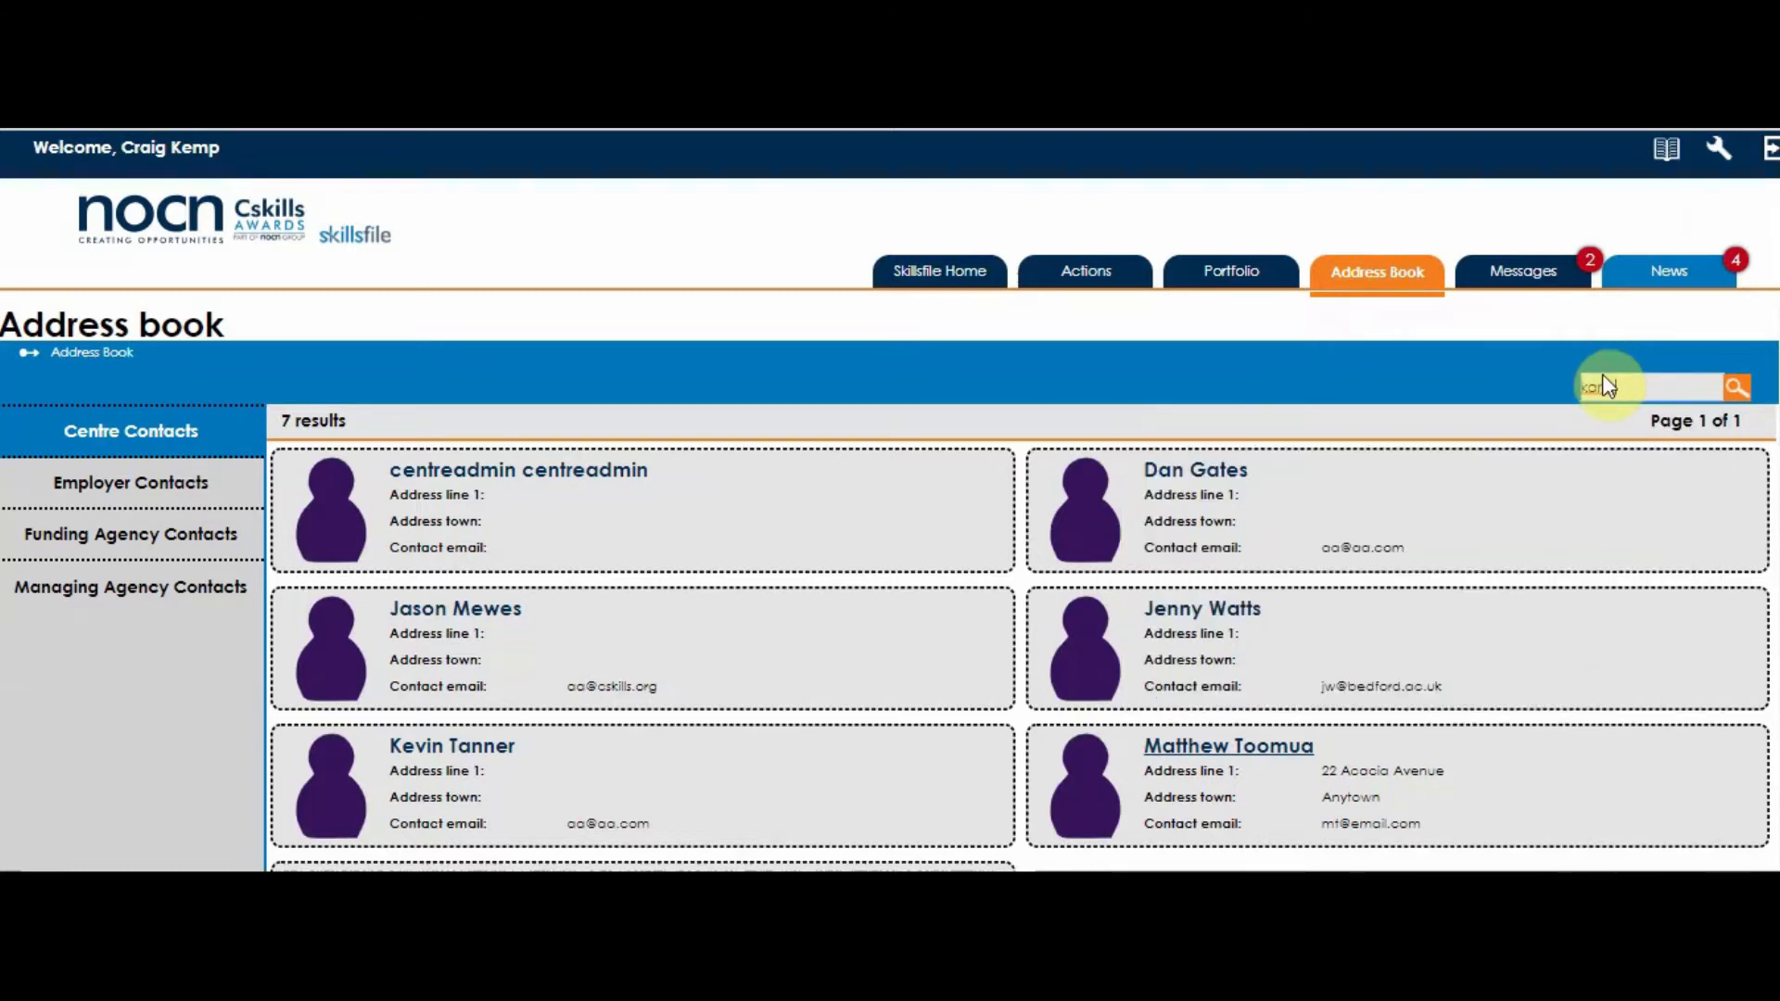
{"action": "key", "text": "Return"}
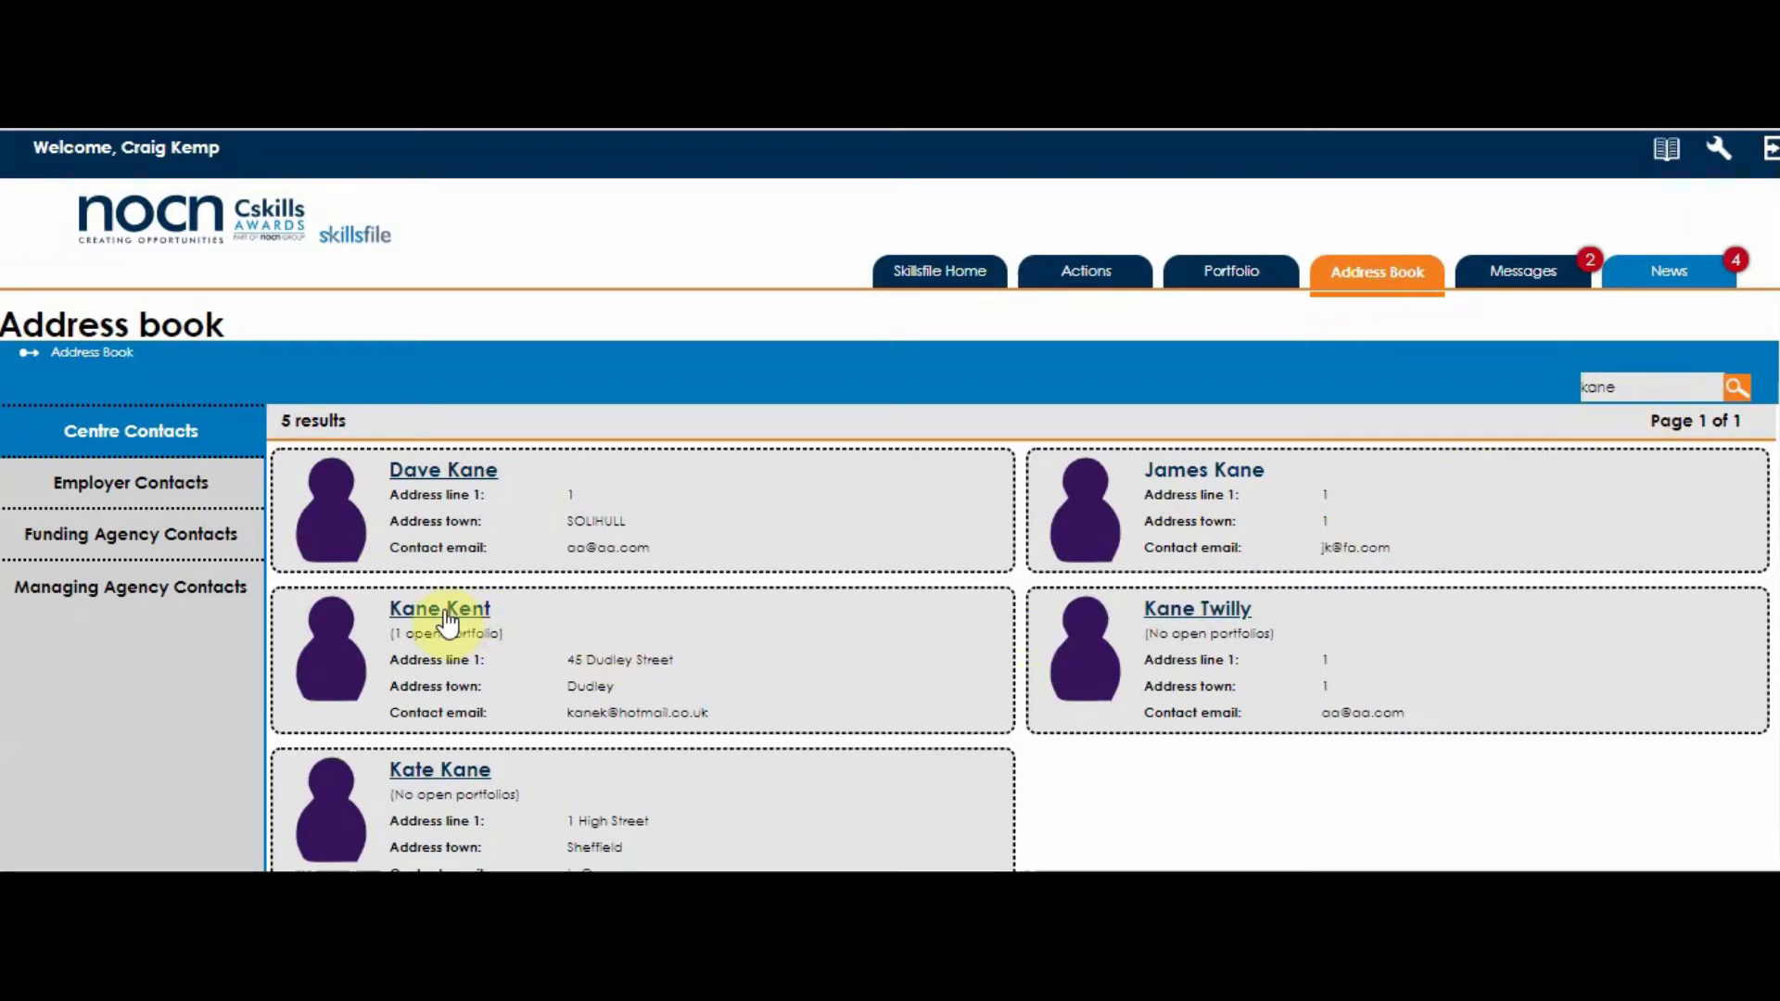
{"action": "left_click", "coordinate": [450, 777]}
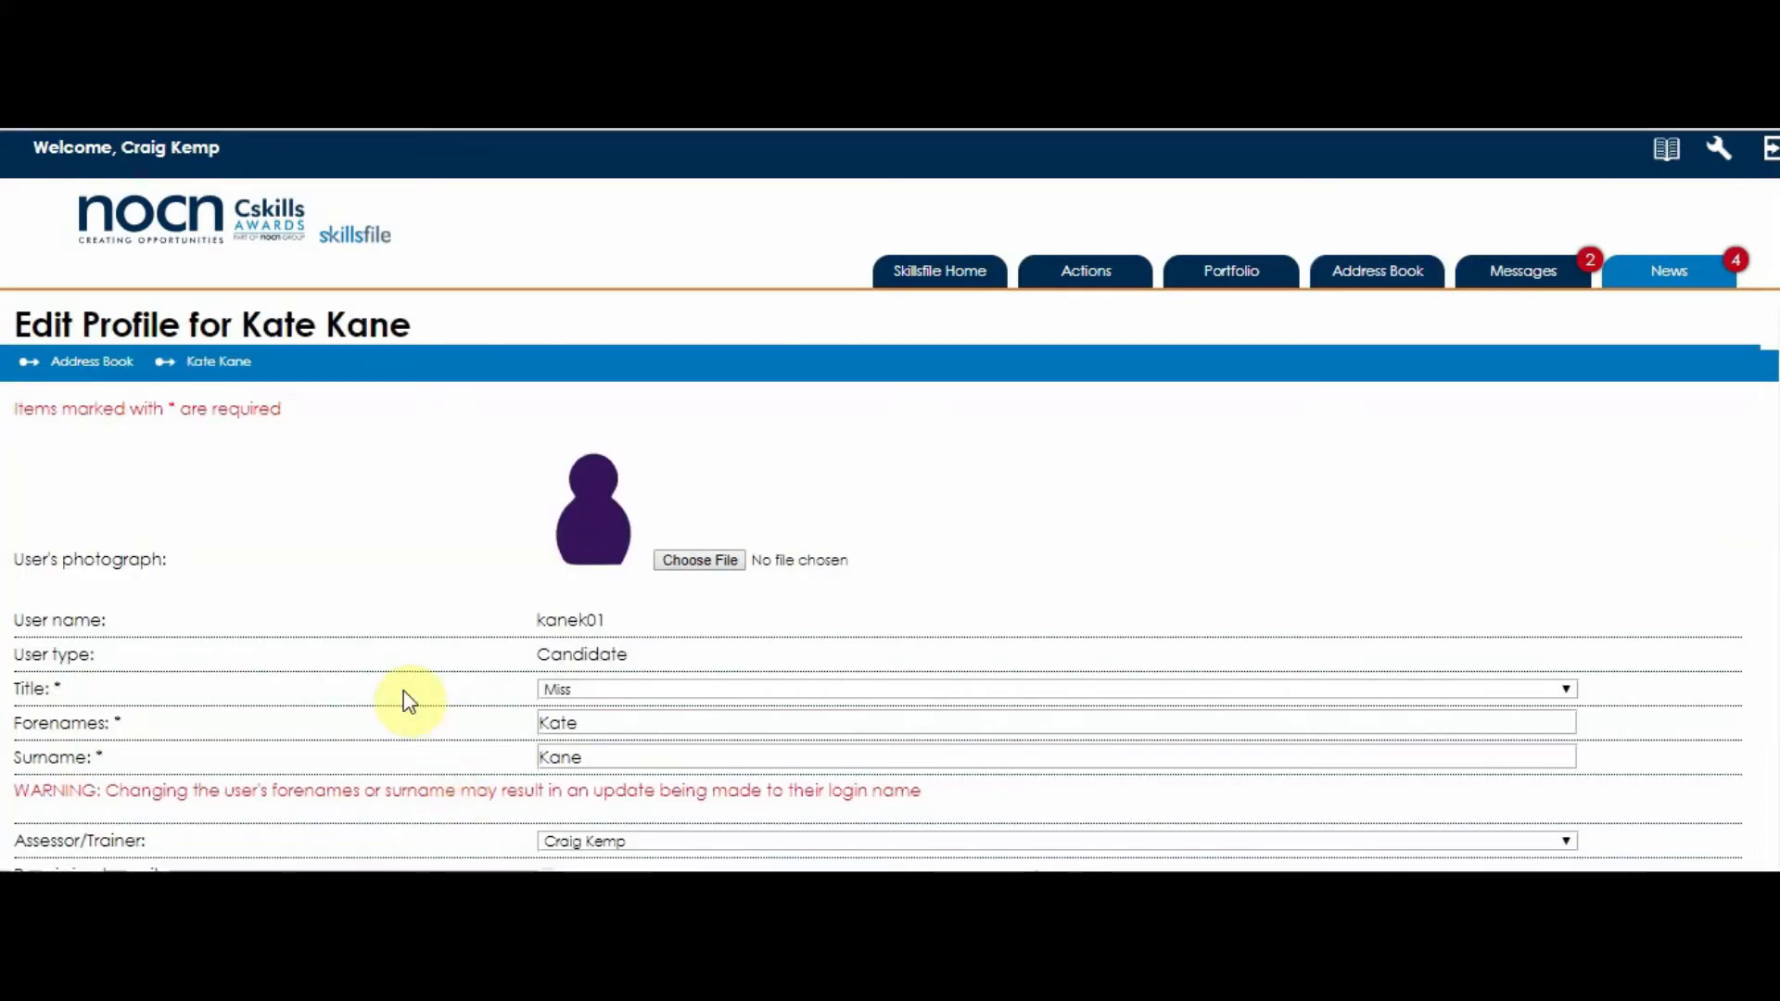
- Review the learner's profile down to the Cskills Awards registration number field, save the profile and acknowledge the update
{"action": "scroll", "coordinate": [409, 700], "scroll_direction": "down", "scroll_amount": 10}
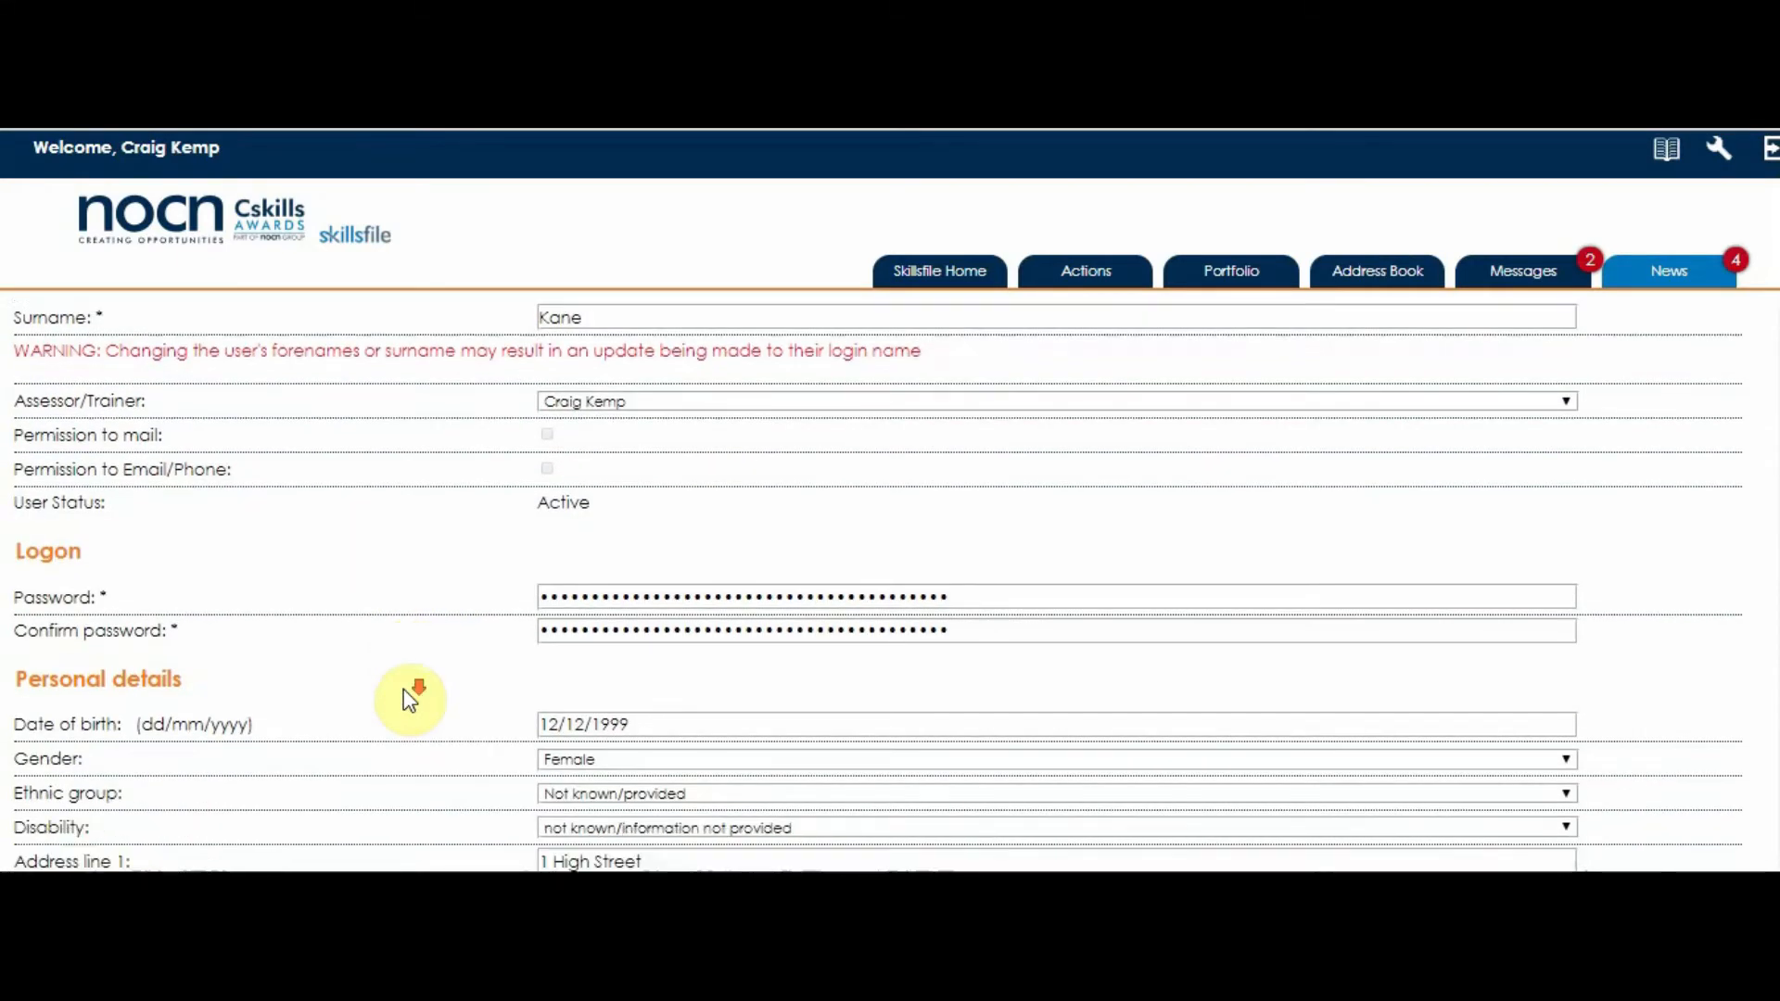
{"action": "scroll", "coordinate": [408, 700], "scroll_direction": "down", "scroll_amount": 10}
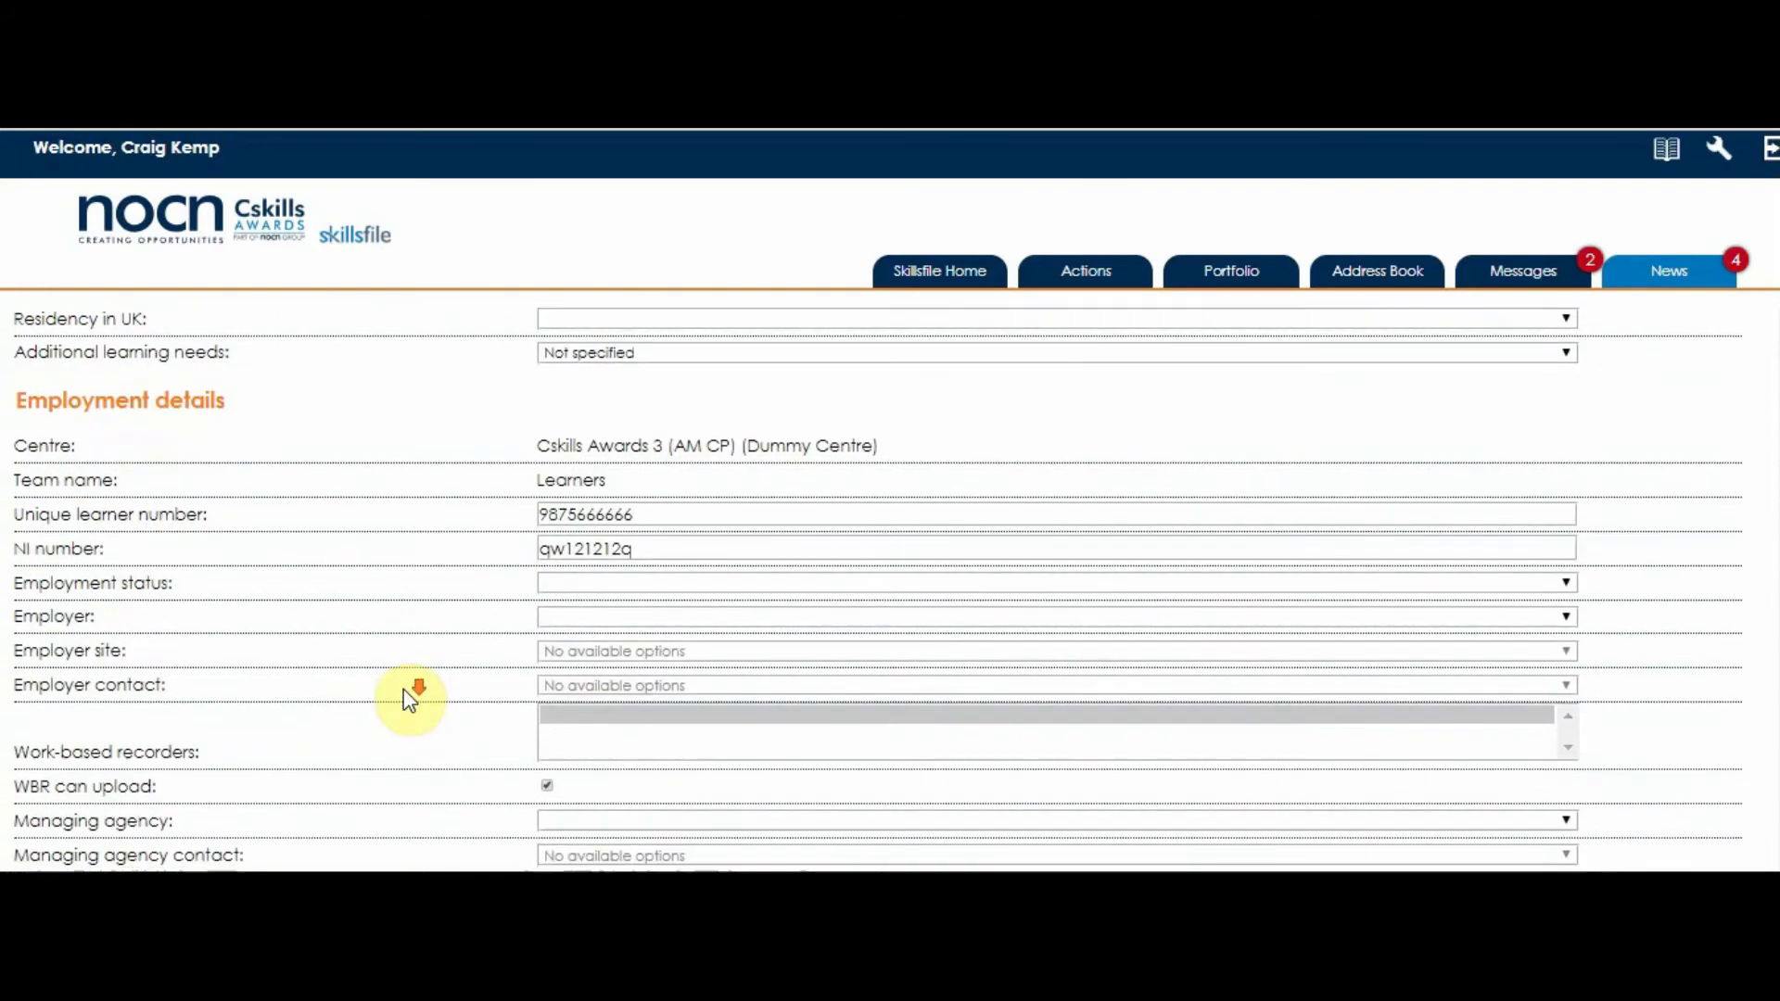
{"action": "scroll", "coordinate": [412, 693], "scroll_direction": "down", "scroll_amount": 3}
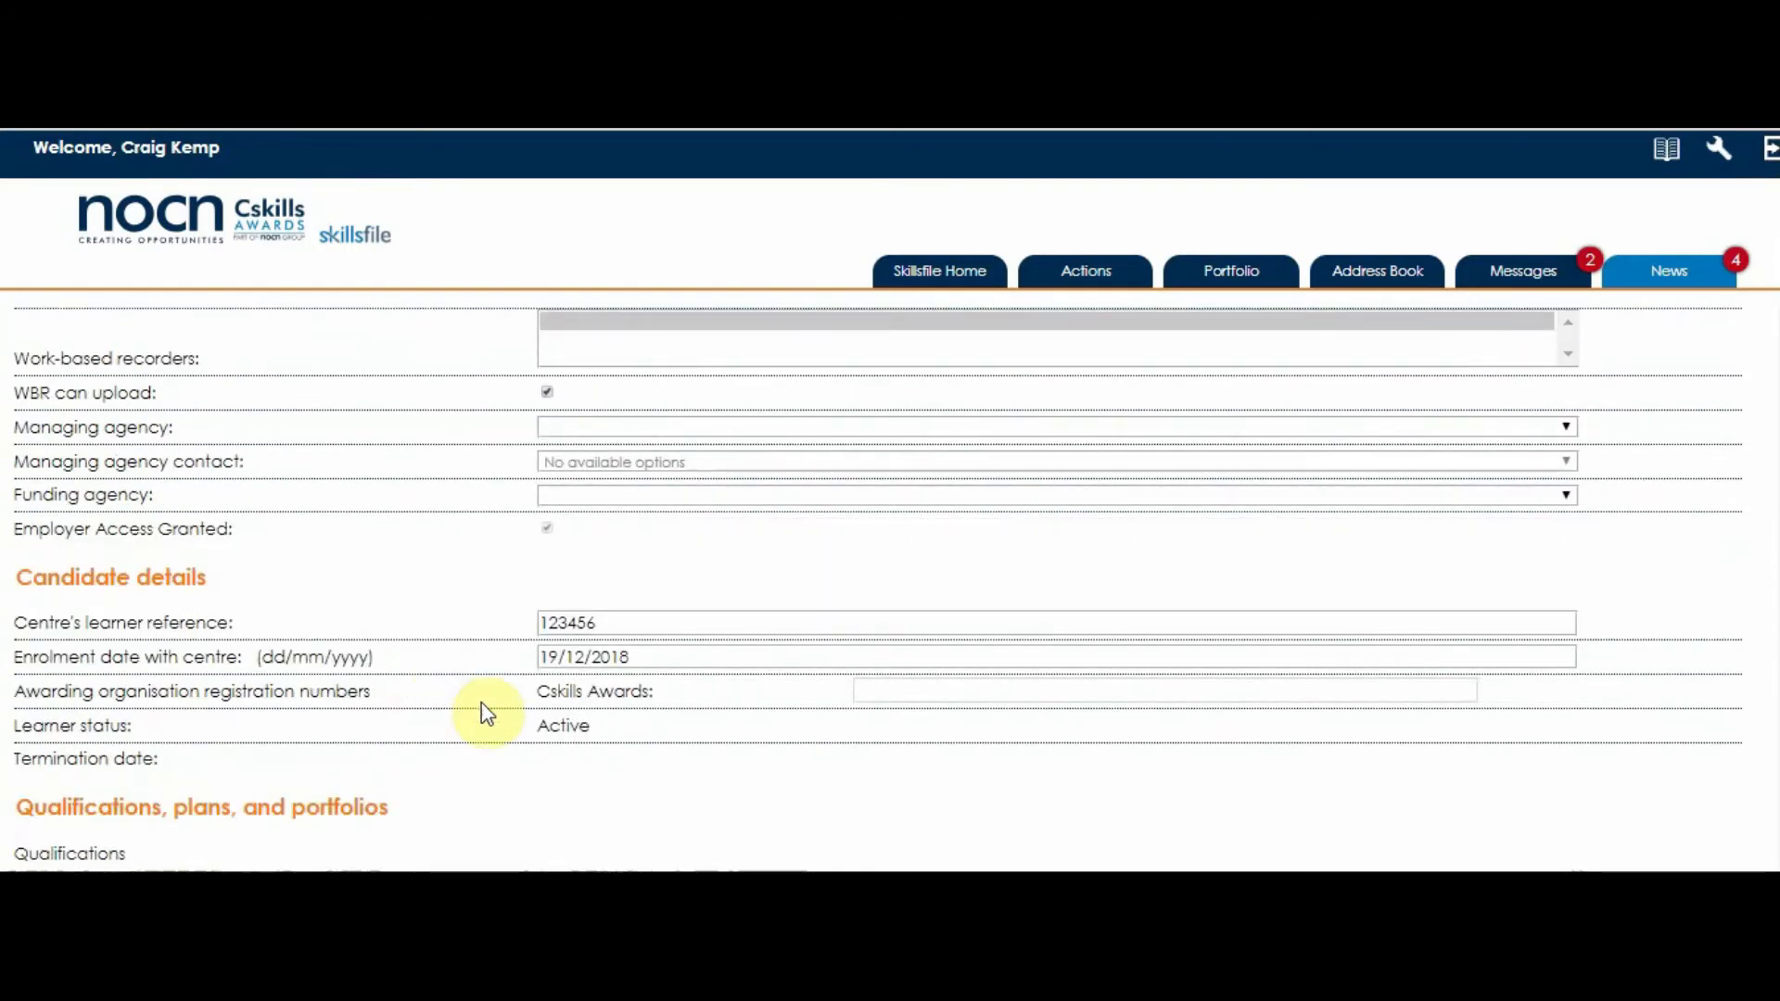
{"action": "scroll", "coordinate": [476, 714], "scroll_direction": "down", "scroll_amount": 2}
{"action": "scroll", "coordinate": [476, 713], "scroll_direction": "up", "scroll_amount": 4}
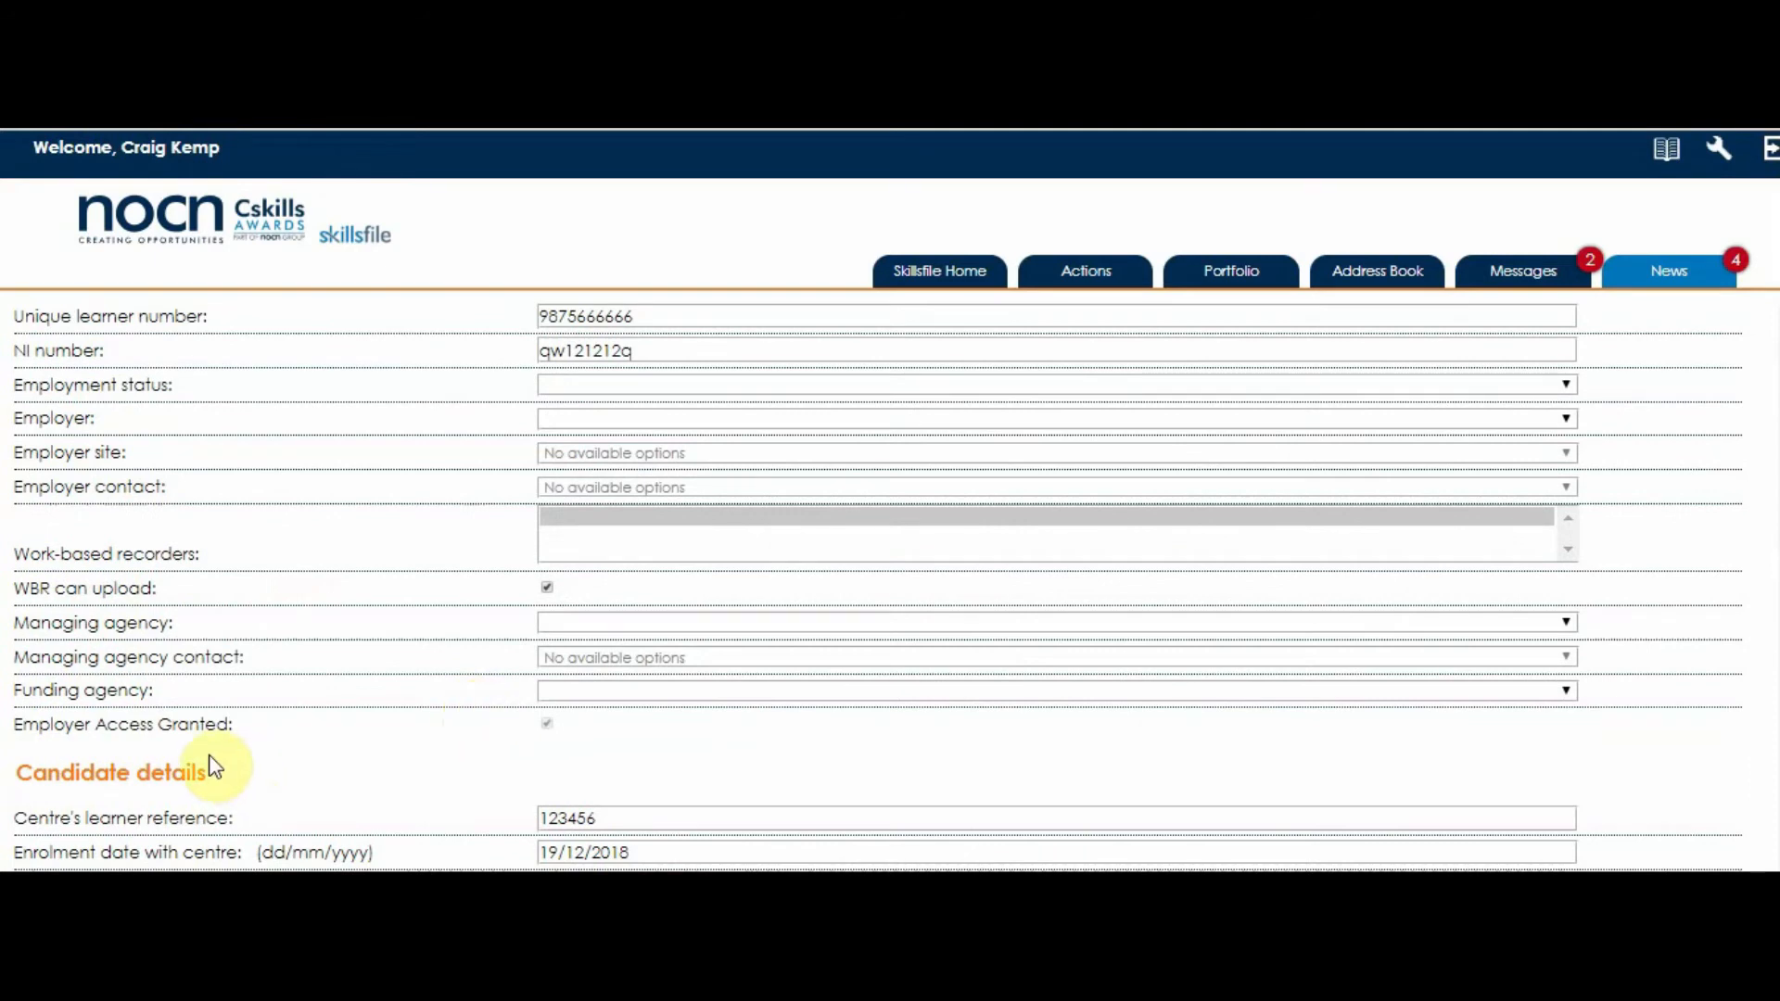
{"action": "scroll", "coordinate": [278, 750], "scroll_direction": "down", "scroll_amount": 3}
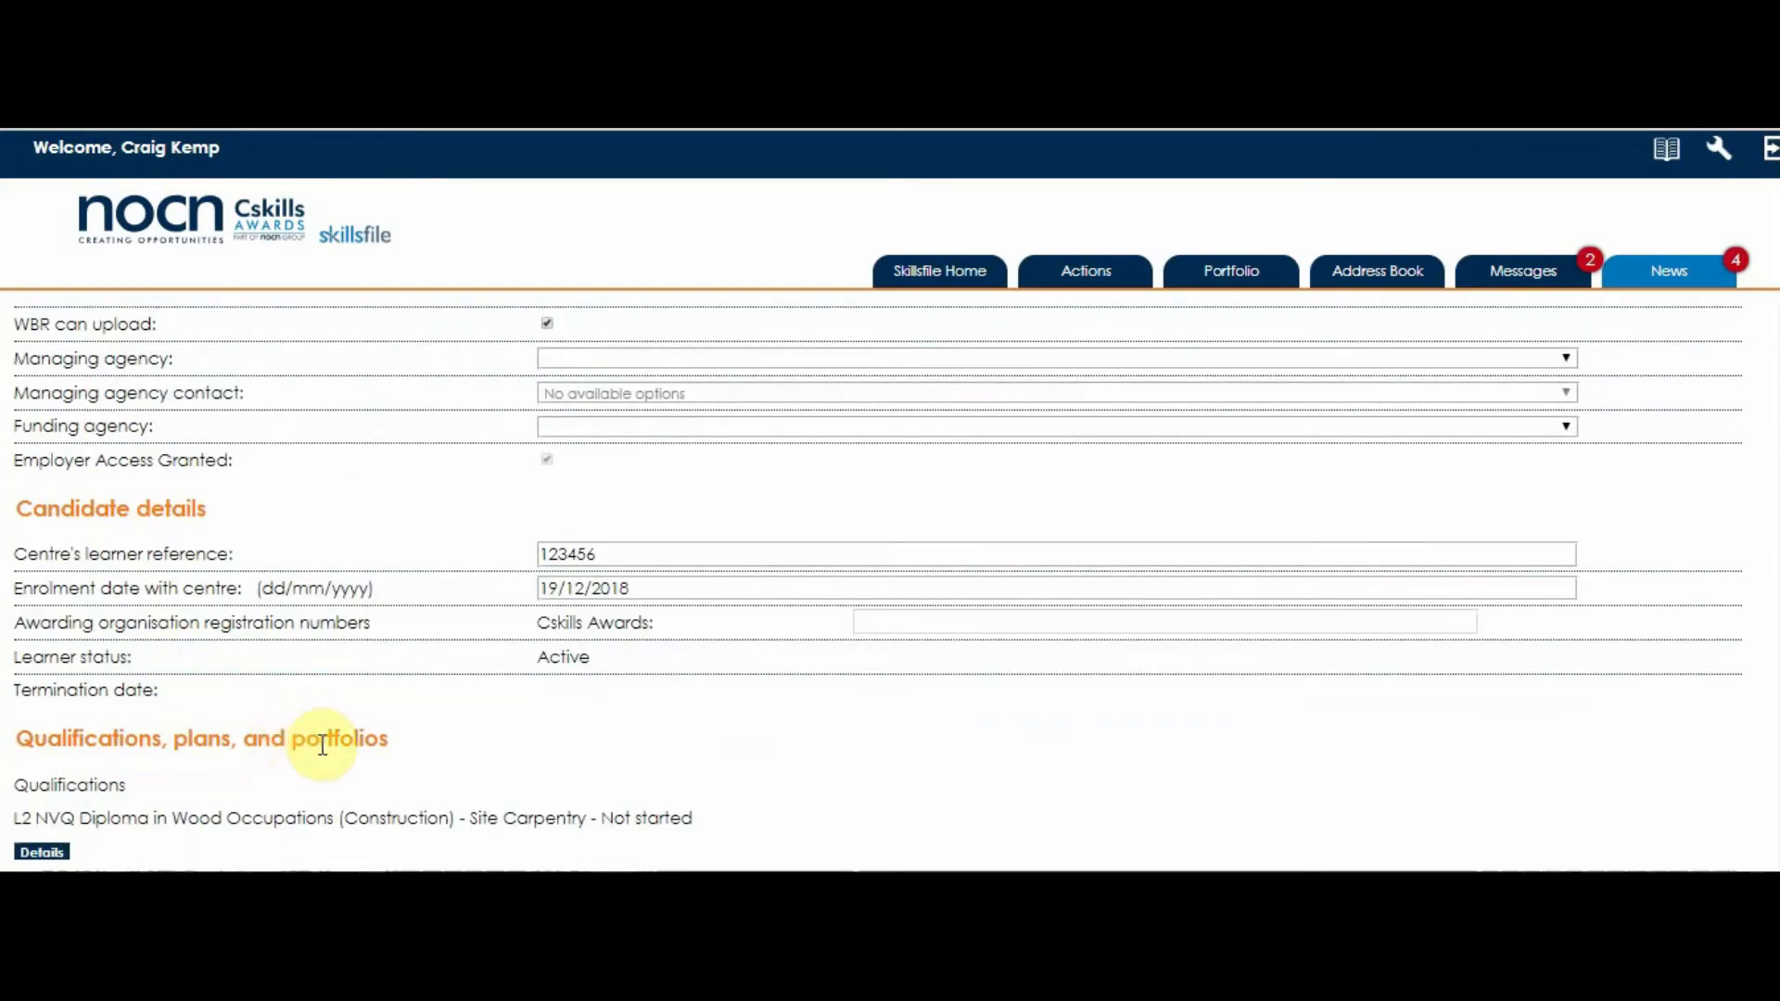
{"action": "left_click", "coordinate": [922, 621]}
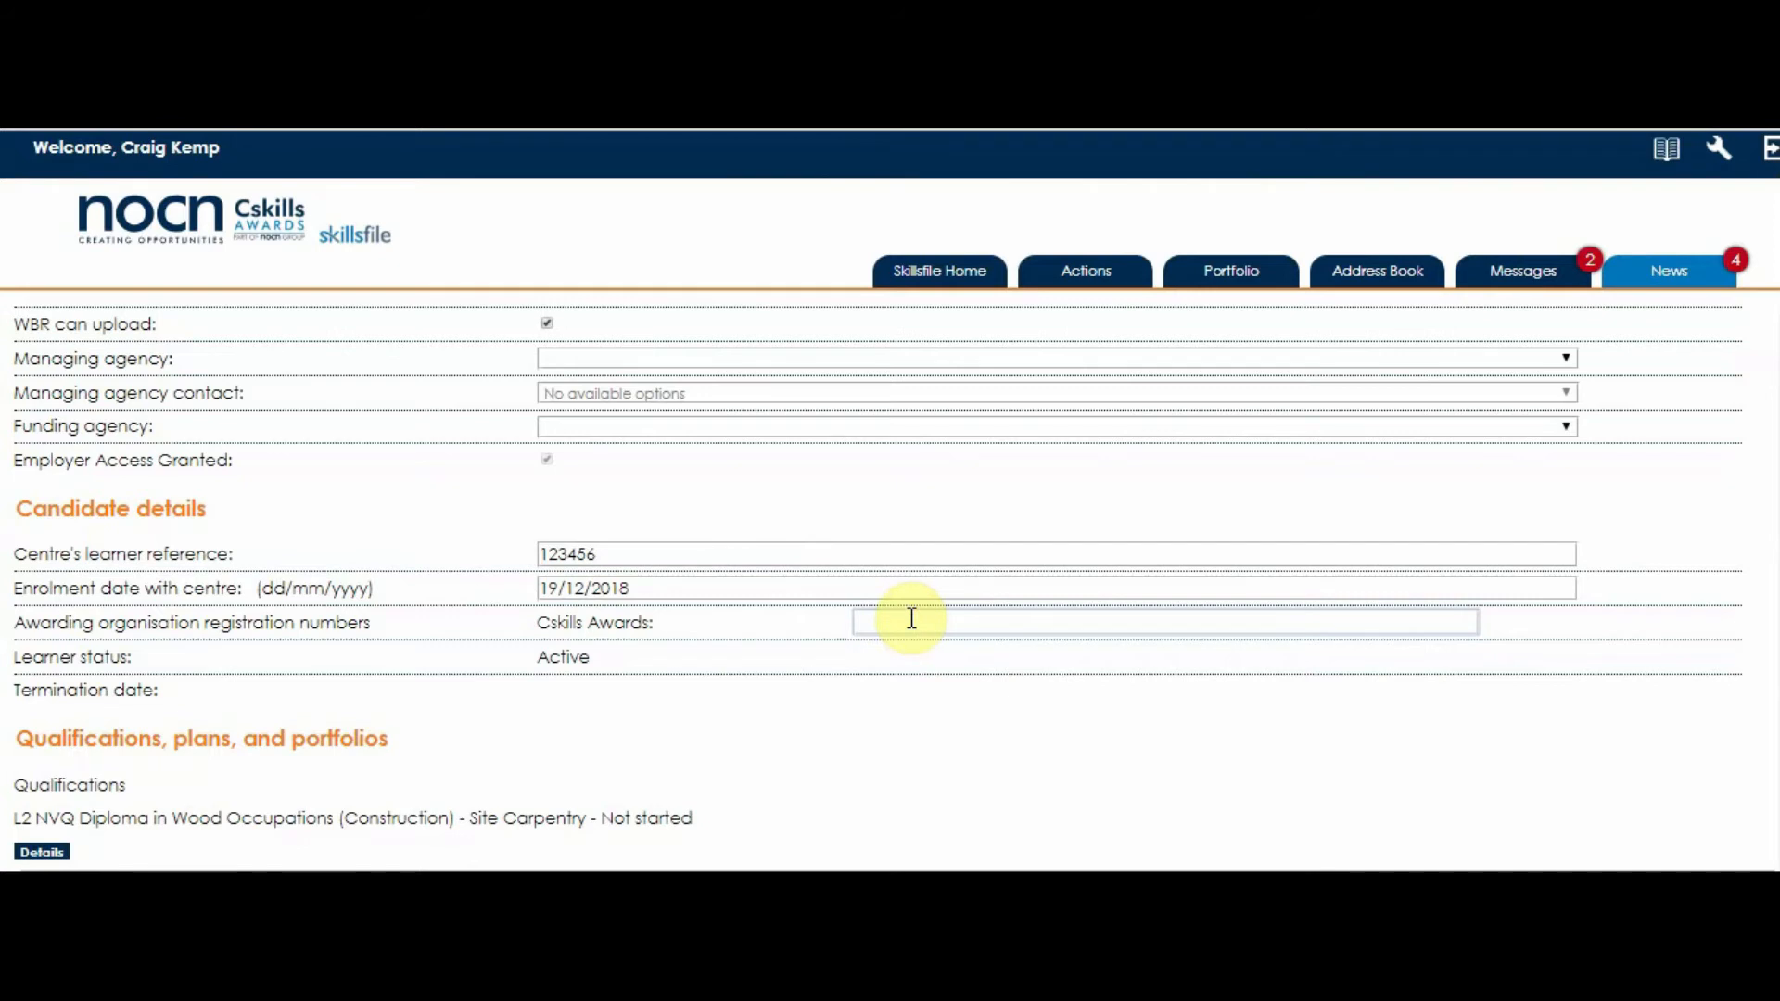
{"action": "left_click", "coordinate": [911, 618]}
{"action": "left_click", "coordinate": [911, 618]}
{"action": "scroll", "coordinate": [911, 618], "scroll_direction": "down", "scroll_amount": 2}
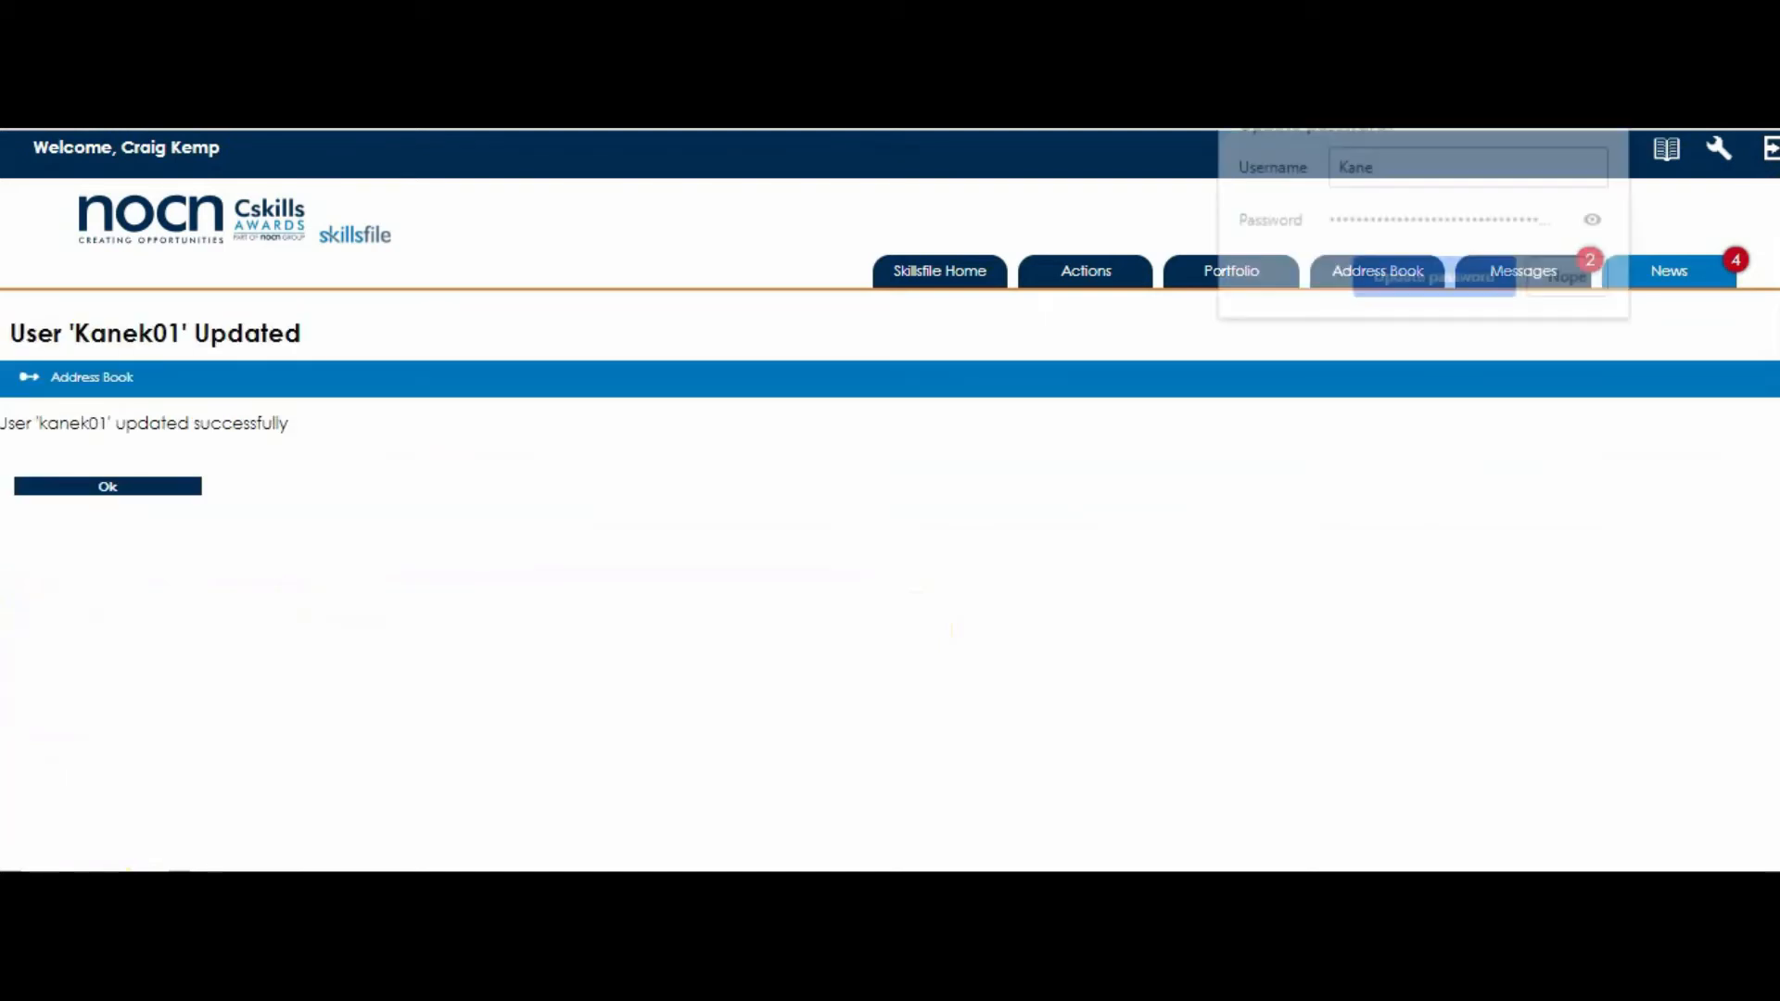
{"action": "left_click", "coordinate": [104, 486]}
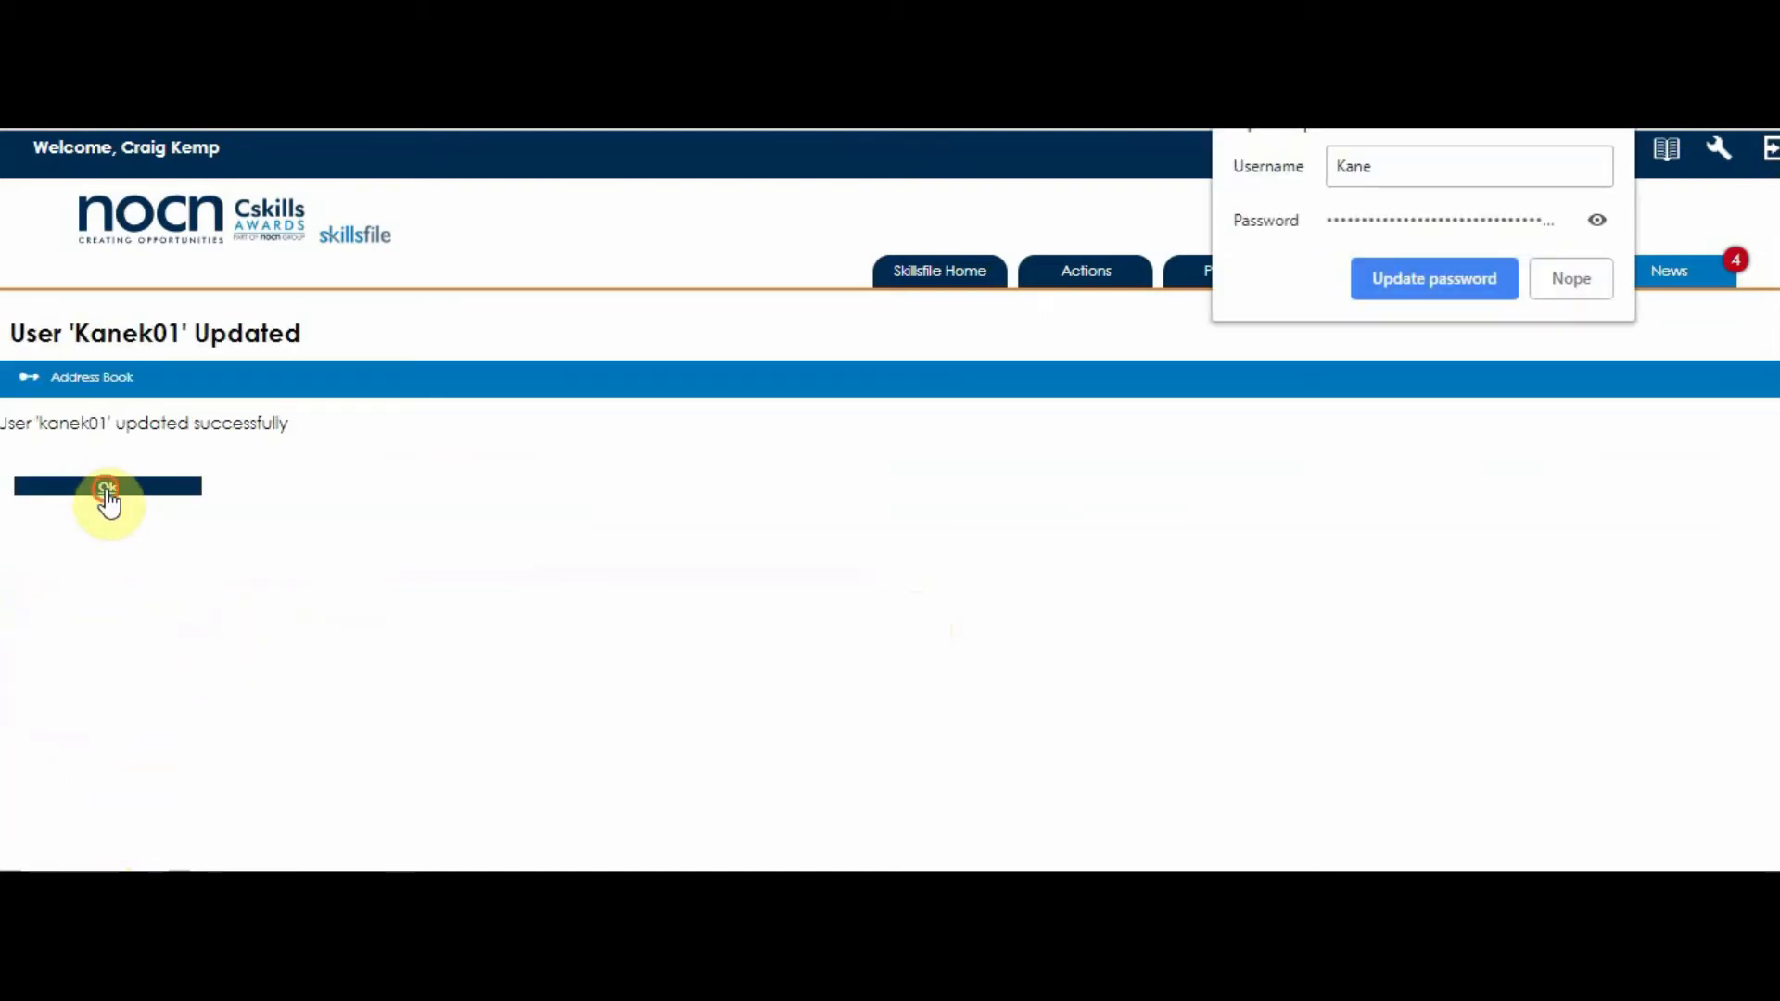